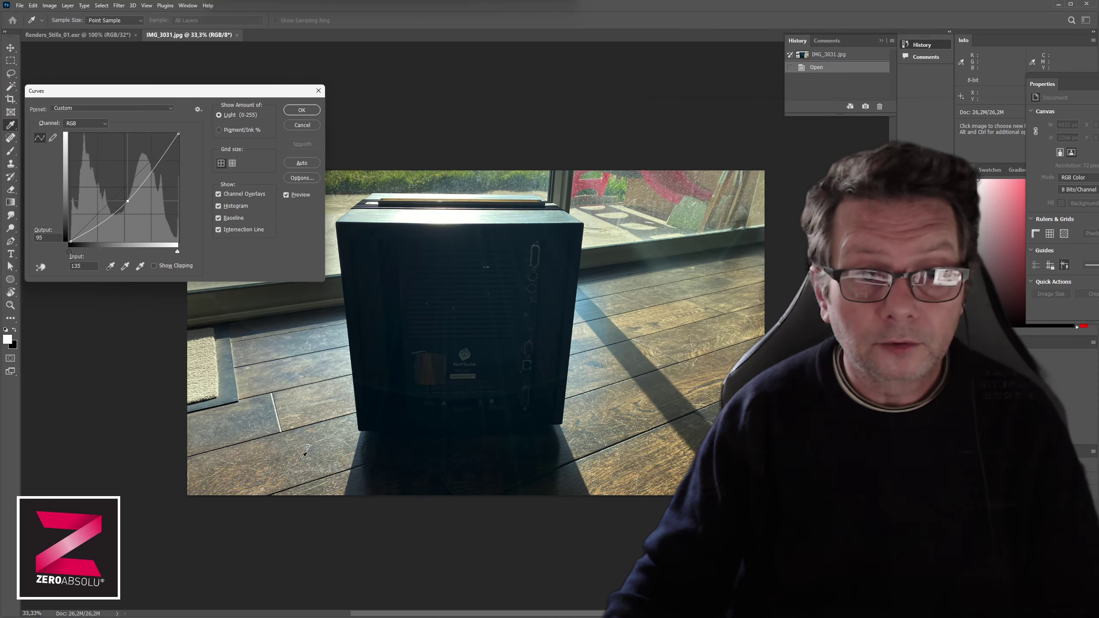
- Move the Curves dialog aside, view the photo at 50%, and start a new Curves adjustment
drag(246, 99, 0, 99)
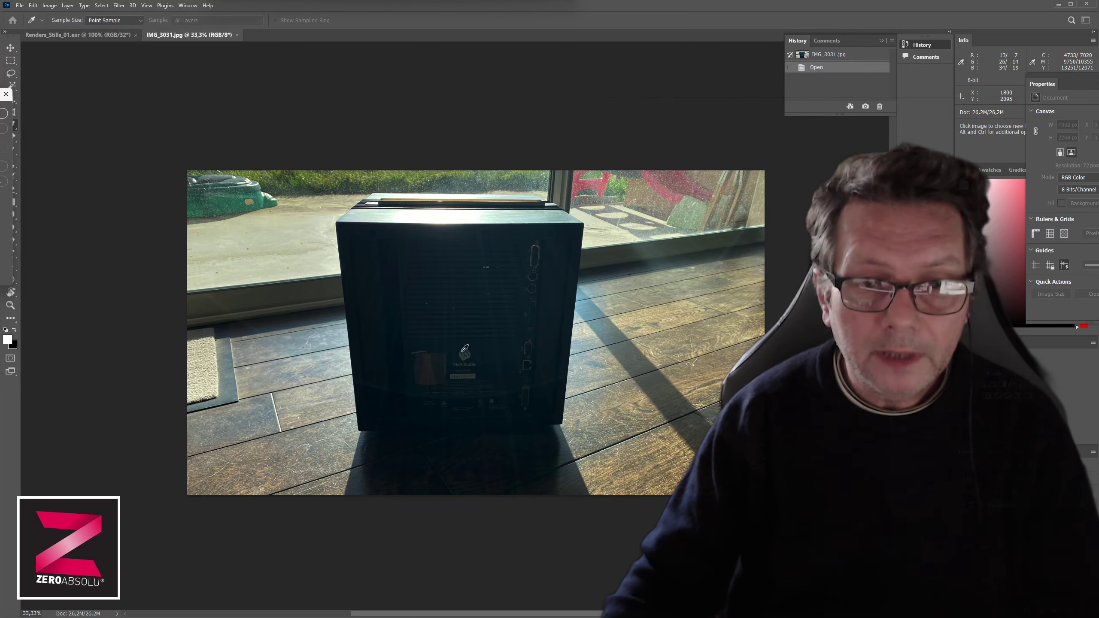
key(ctrl+plus)
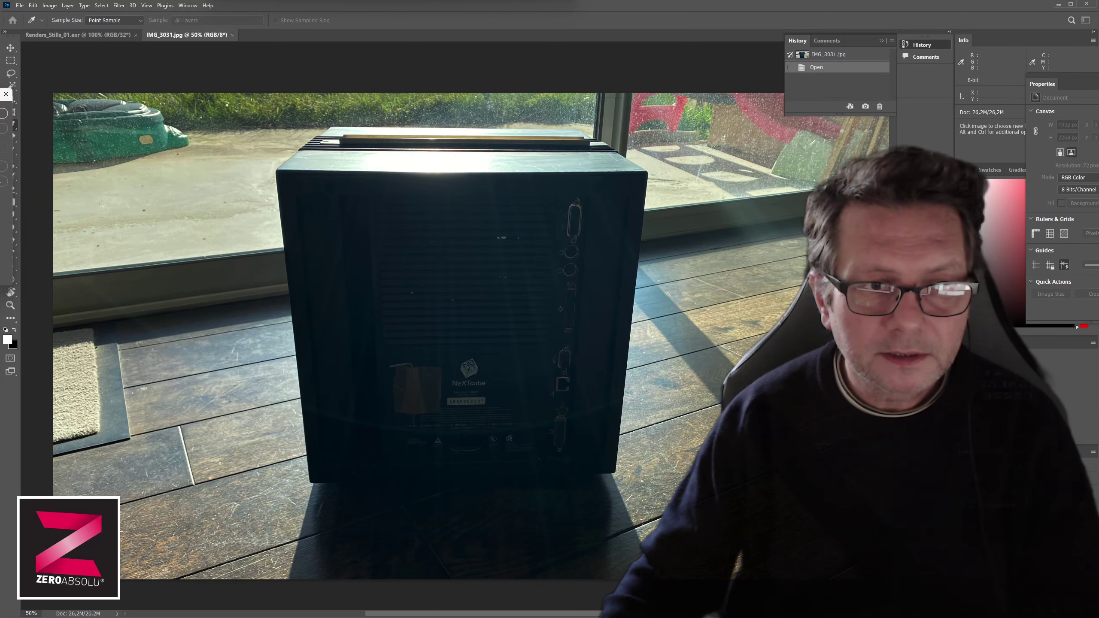
key(ctrl+m)
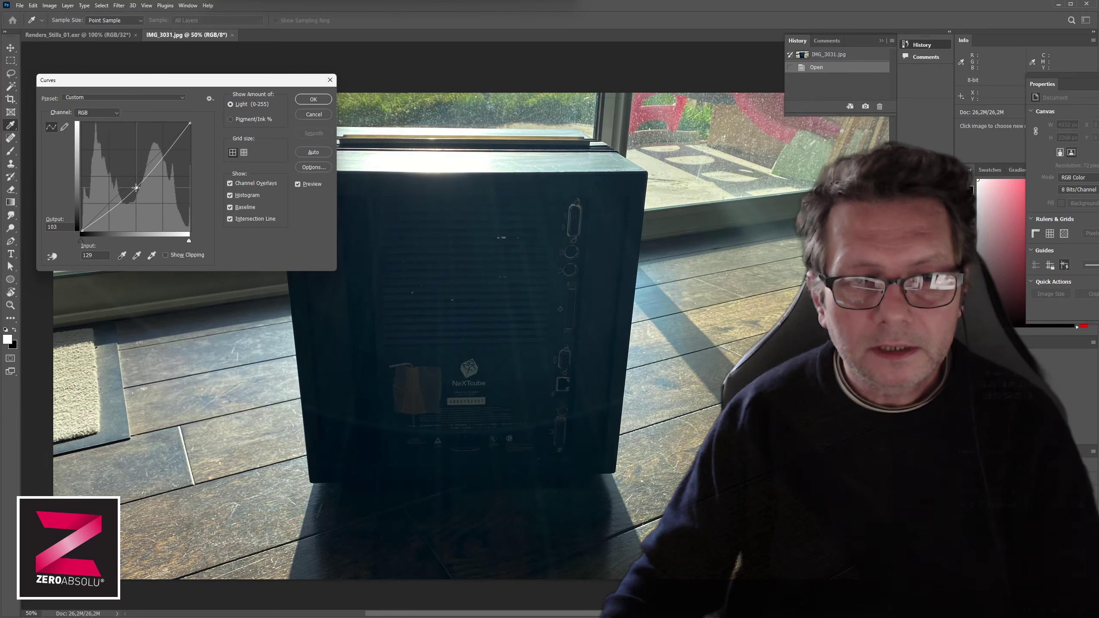
- Raise the midtone curve point, add a point lifting darker tones, and zoom to the label
drag(136, 187, 126, 170)
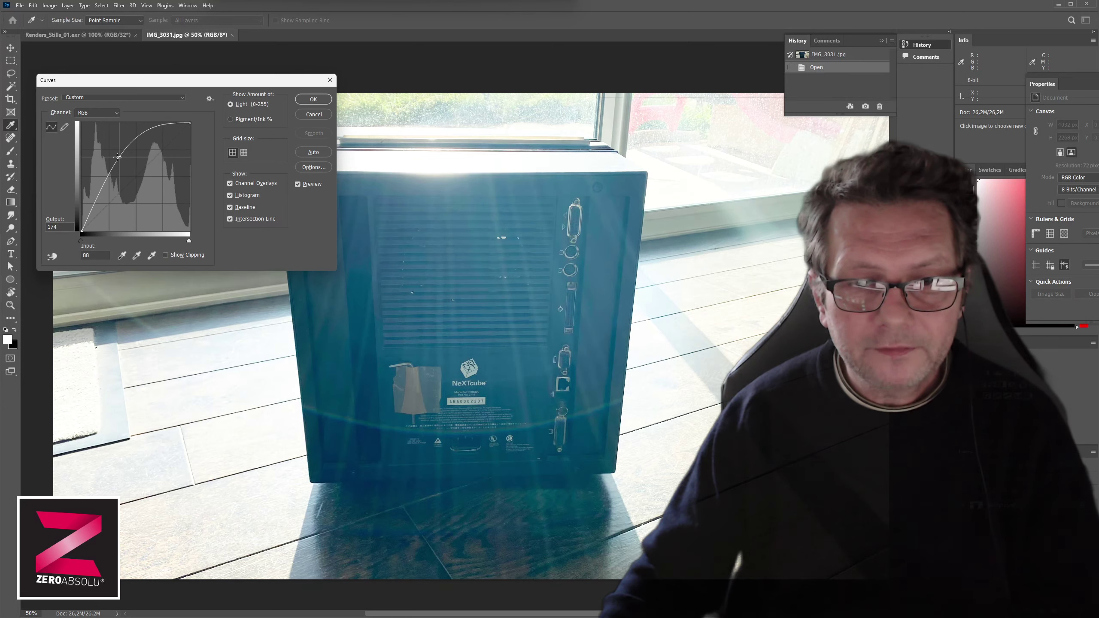
drag(126, 170, 161, 151)
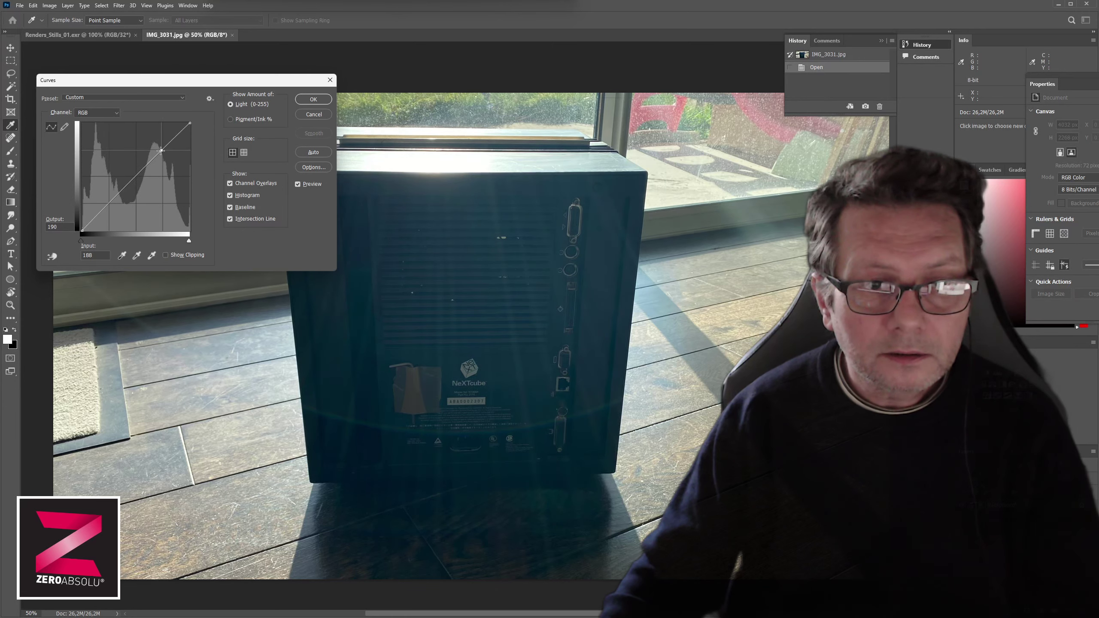
drag(116, 195, 113, 182)
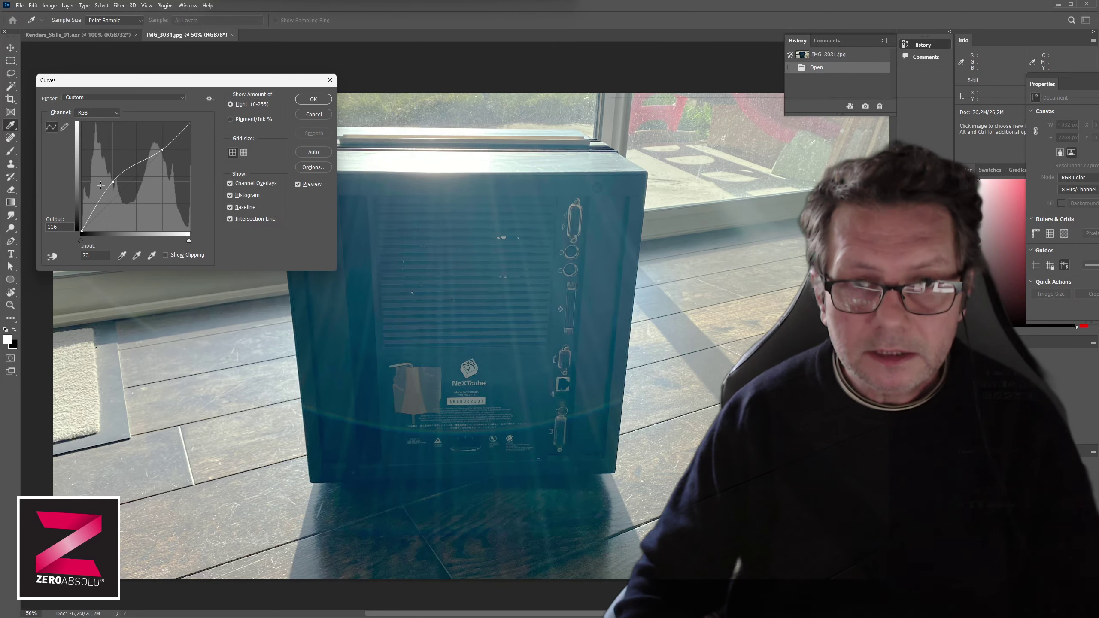
key(ctrl+plus)
key(ctrl+plus)
key(ctrl+plus)
key(ctrl+plus)
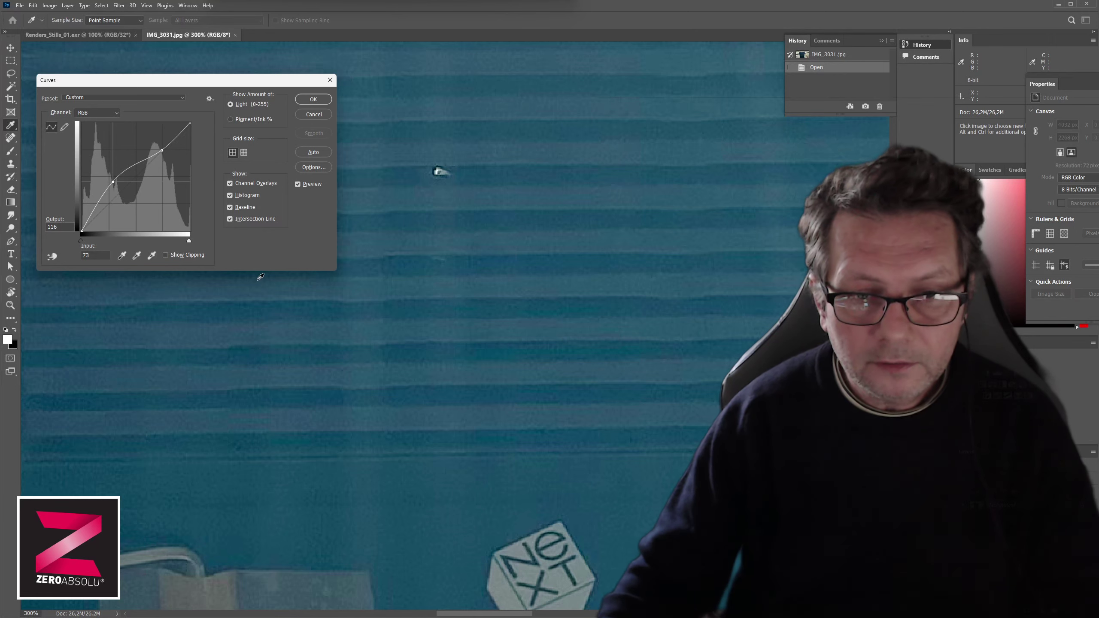
mouse_move(469, 383)
mouse_down()
mouse_move(472, 278)
mouse_move(480, 284)
mouse_up()
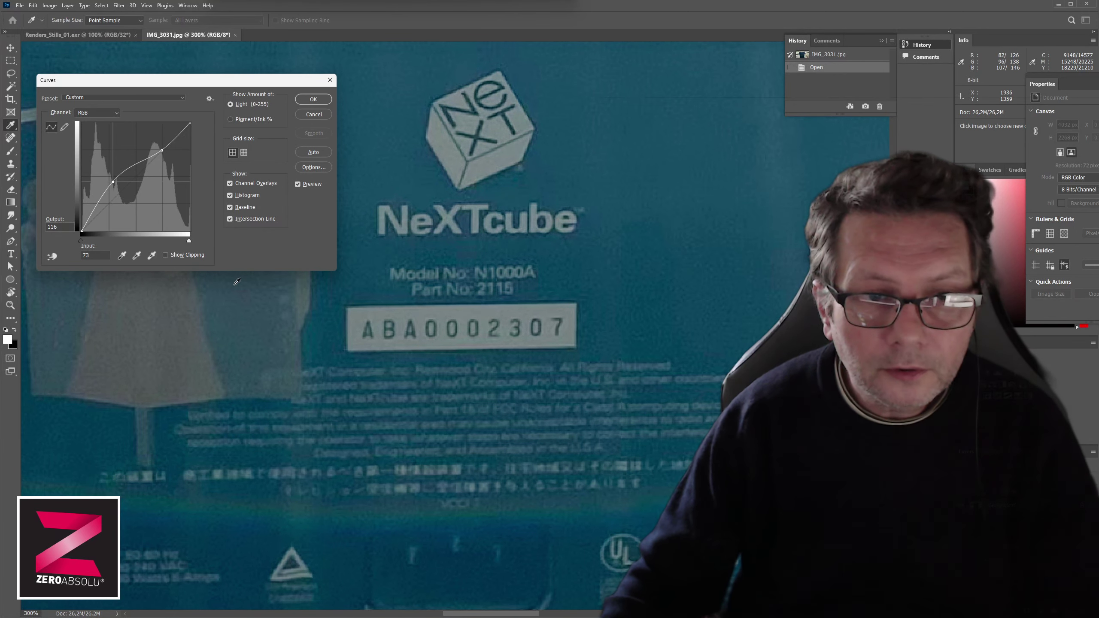
- Rework the curve with a new midtone point at input 92 and shadows lifted from 38 to 55
drag(112, 181, 114, 185)
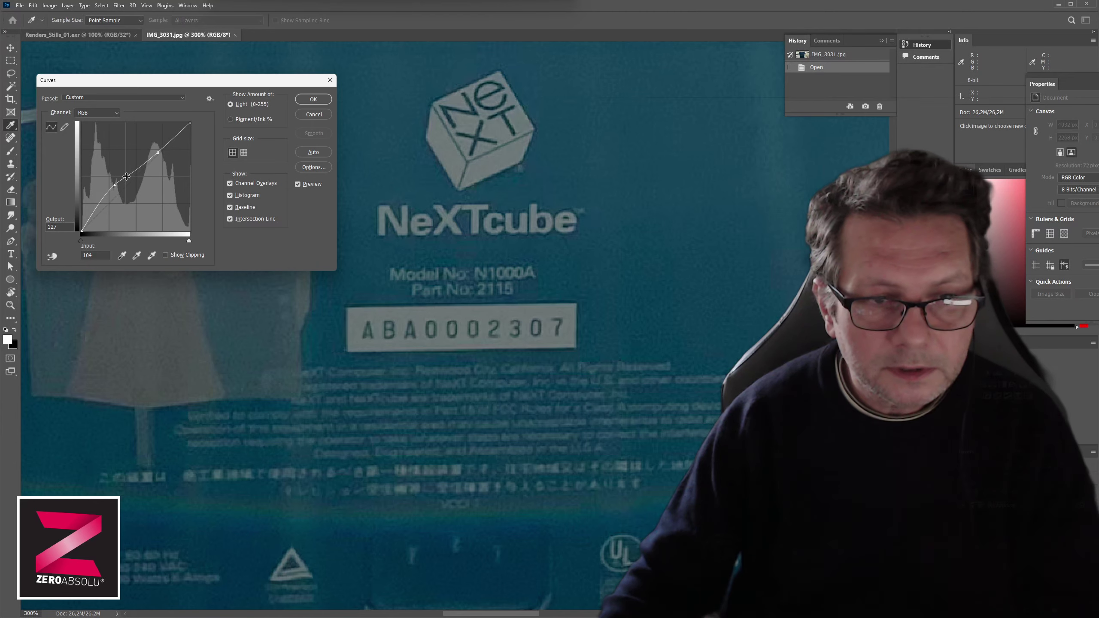
ctrl+click(125, 176)
mouse_move(115, 186)
mouse_down()
mouse_move(123, 174)
mouse_move(103, 206)
mouse_up()
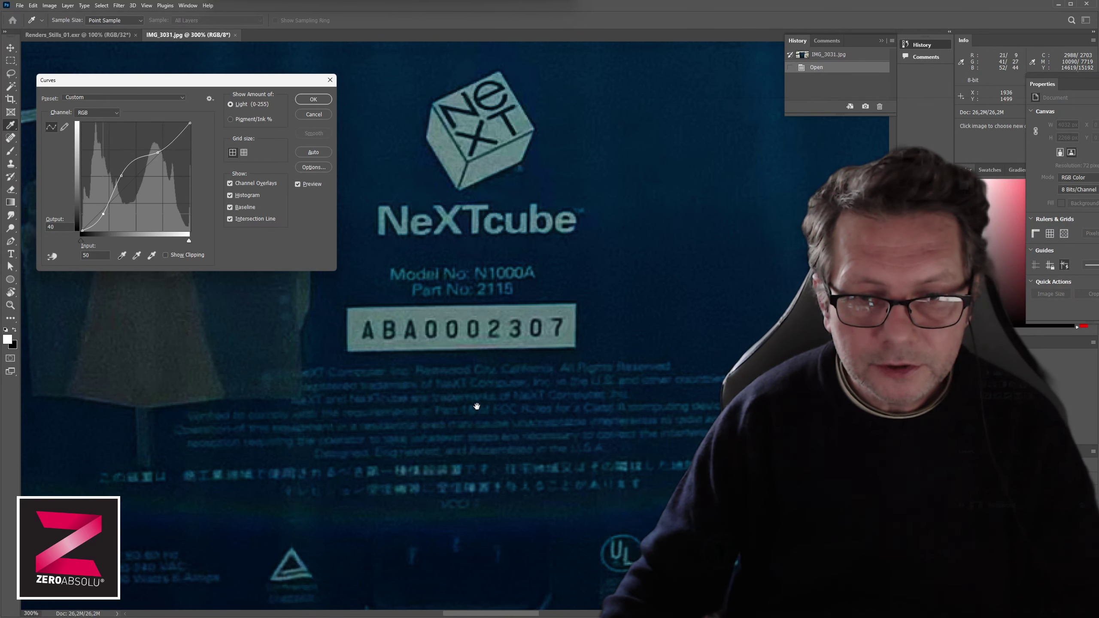
drag(476, 406, 475, 352)
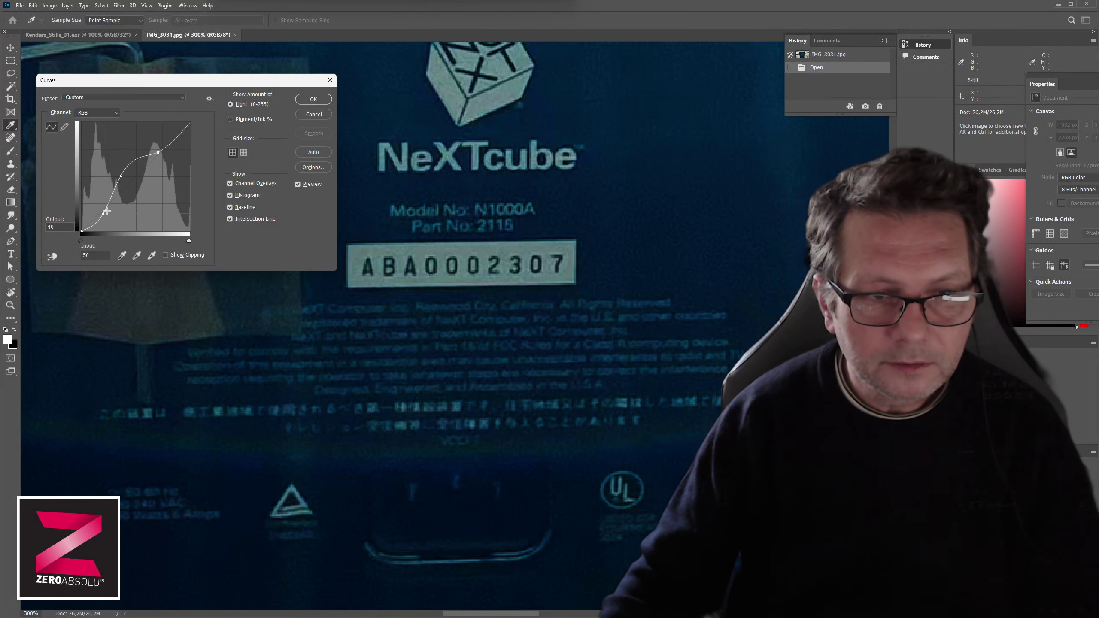
drag(102, 213, 97, 207)
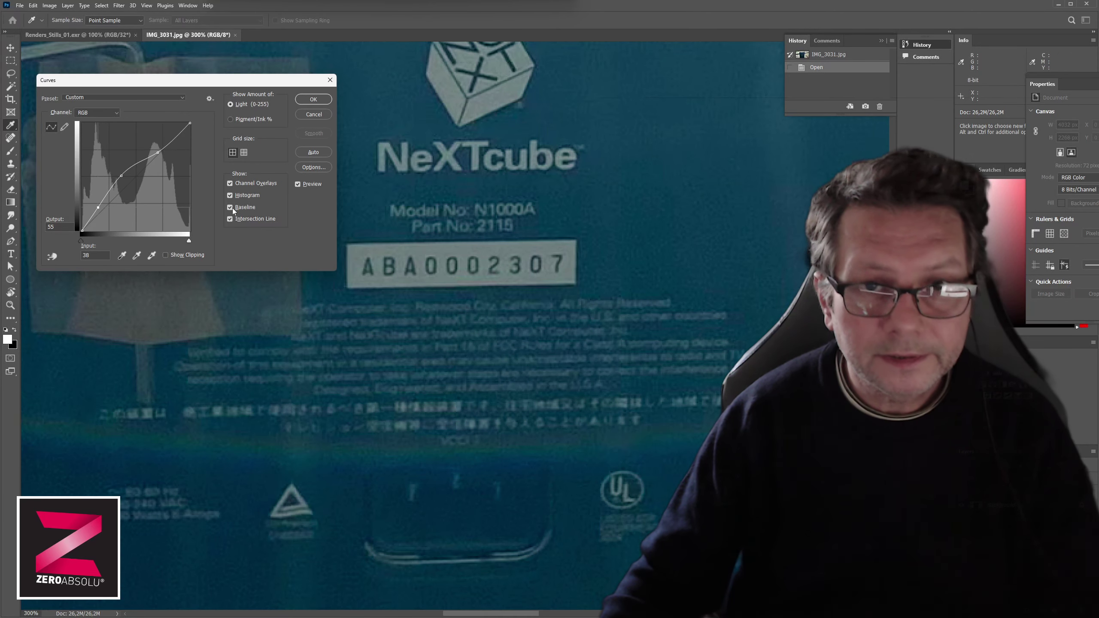
alt+scroll(478, 251, down, 2)
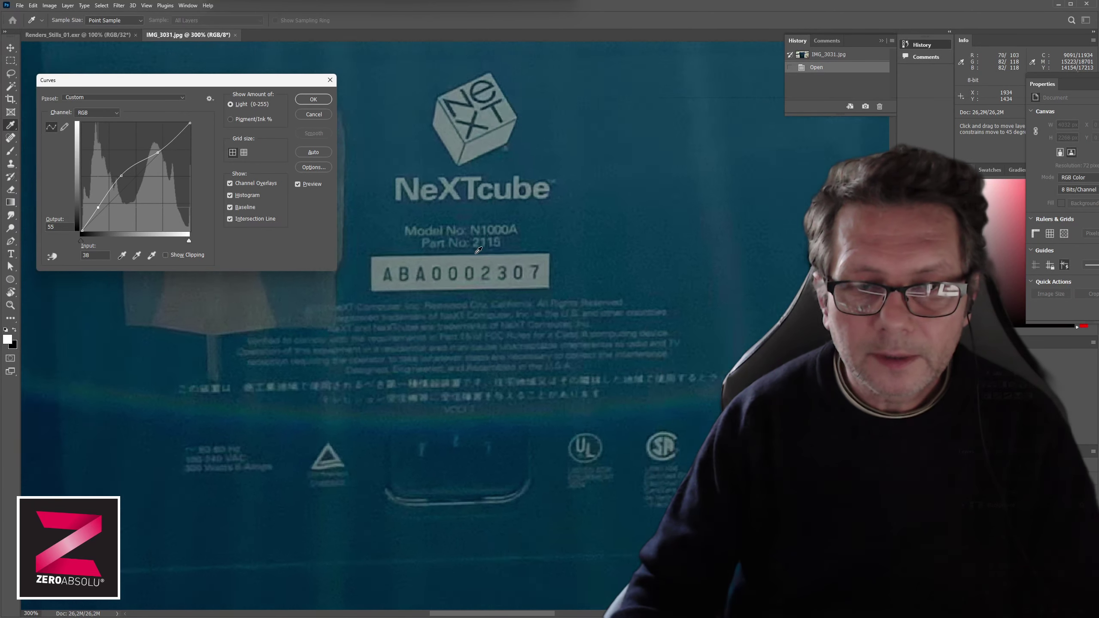
alt+scroll(478, 250, down, 2)
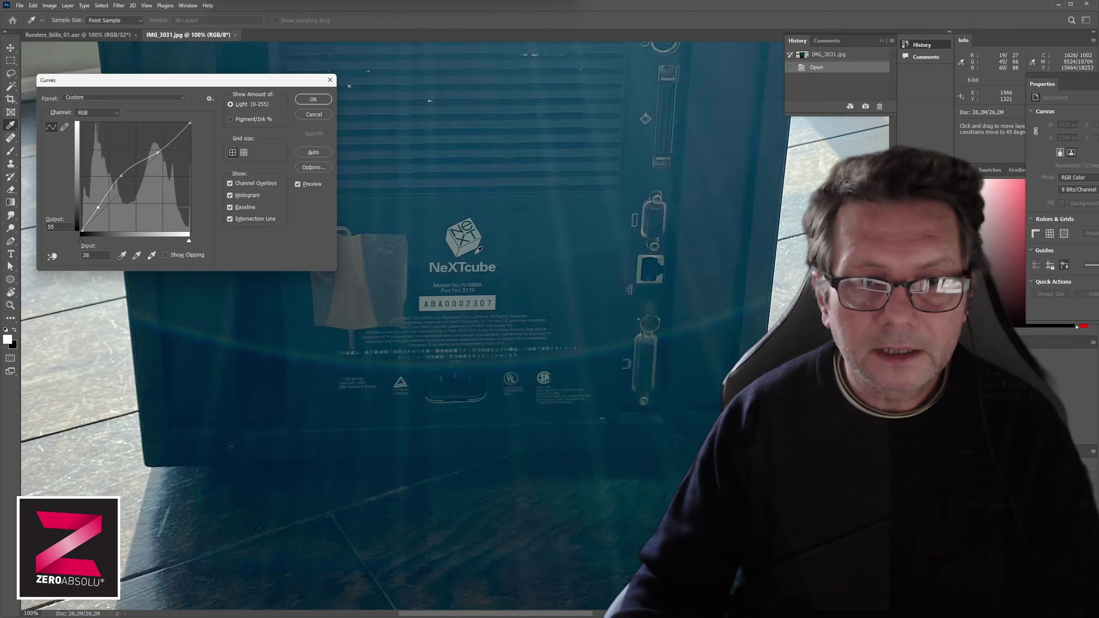
alt+scroll(478, 250, down, 1)
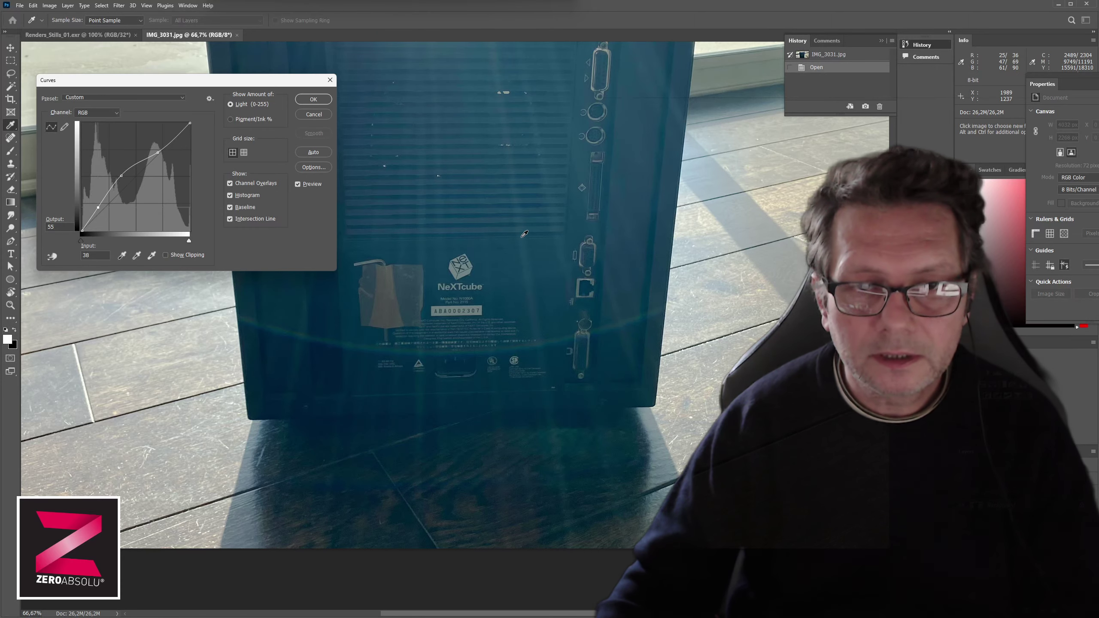
alt+scroll(475, 319, up, 3)
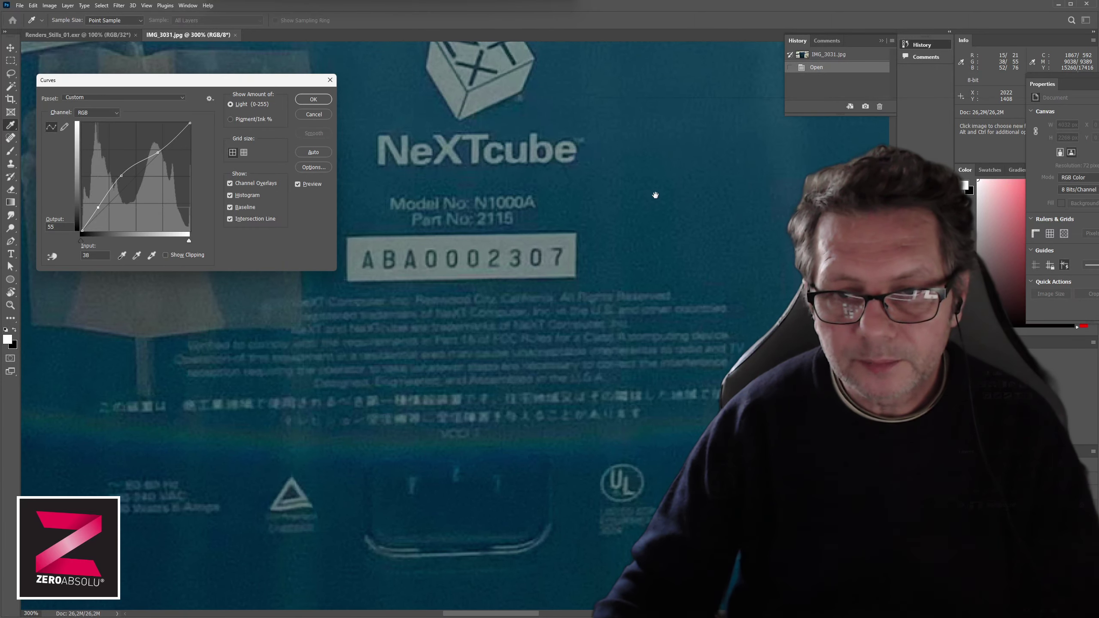
drag(612, 257, 498, 299)
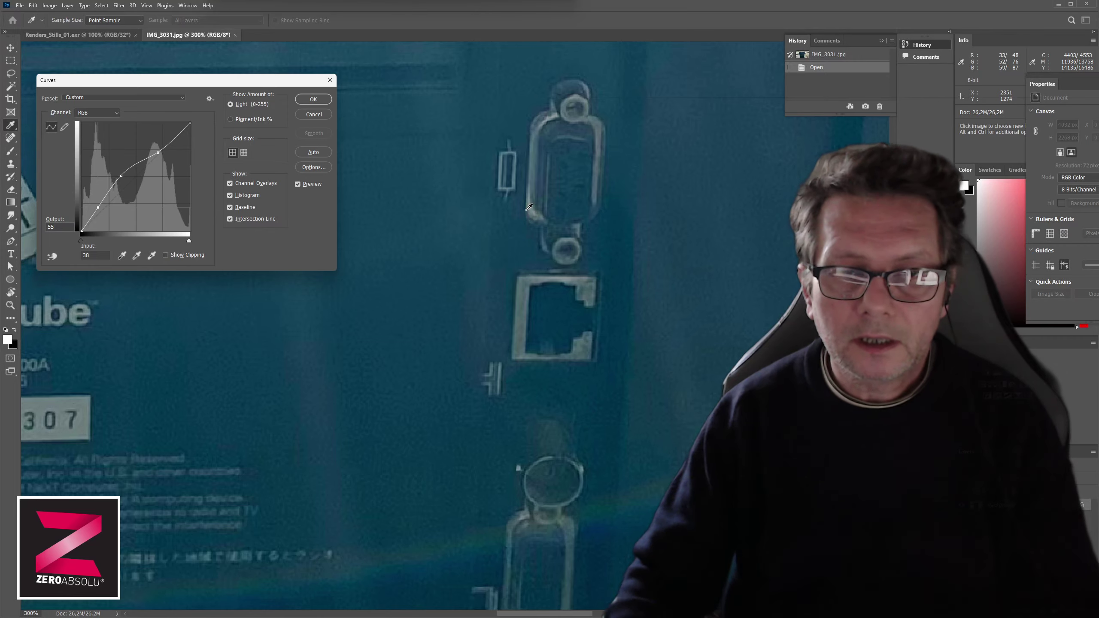
key(ctrl+minus)
key(ctrl+minus)
key(ctrl+minus)
key(ctrl+minus)
key(ctrl+minus)
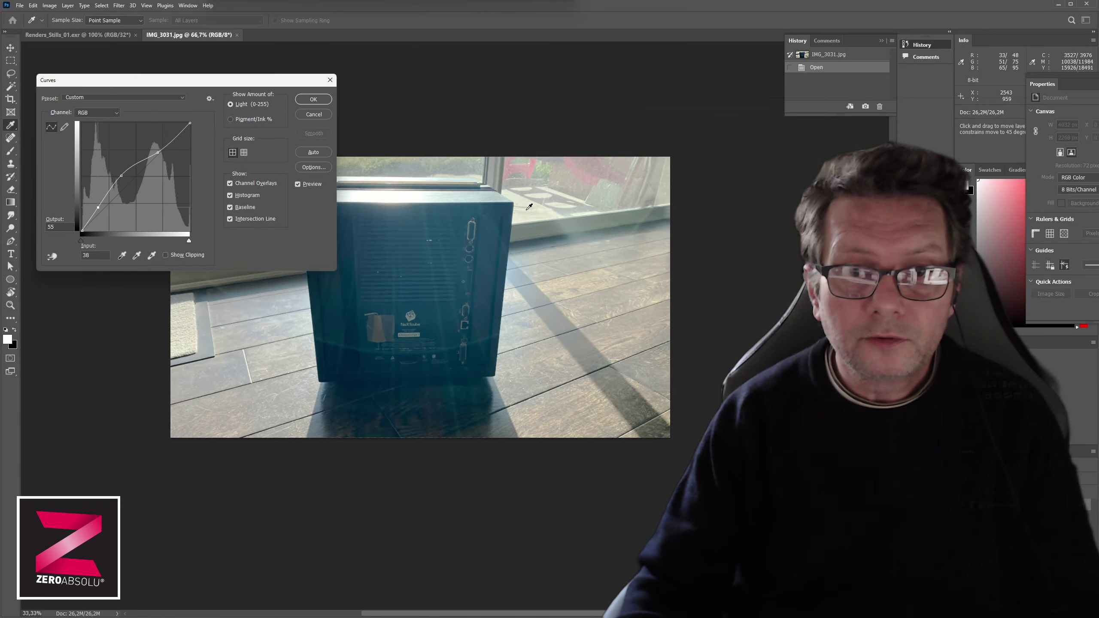
key(ctrl+minus)
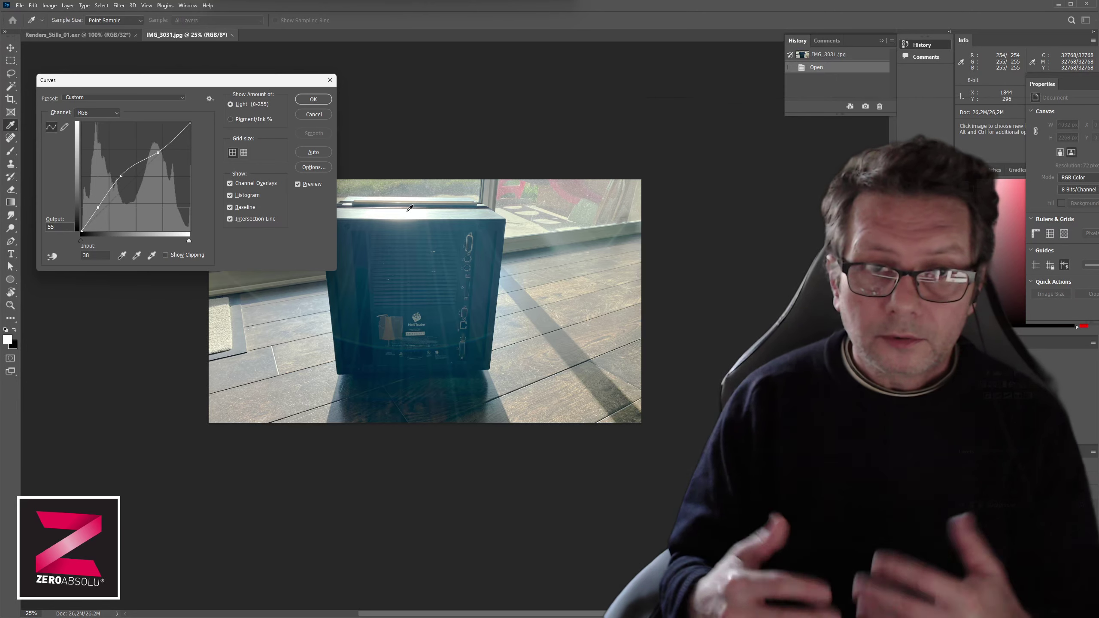
ctrl+scroll(424, 222, left, 1)
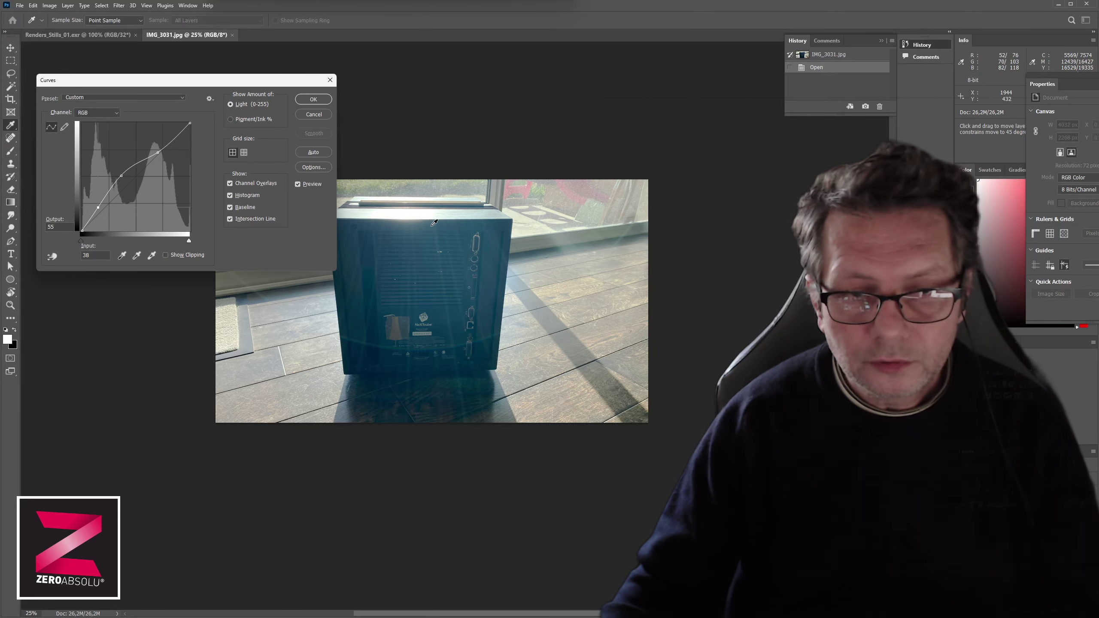
ctrl+scroll(437, 236, left, 1)
key(ctrl+plus)
key(ctrl+plus)
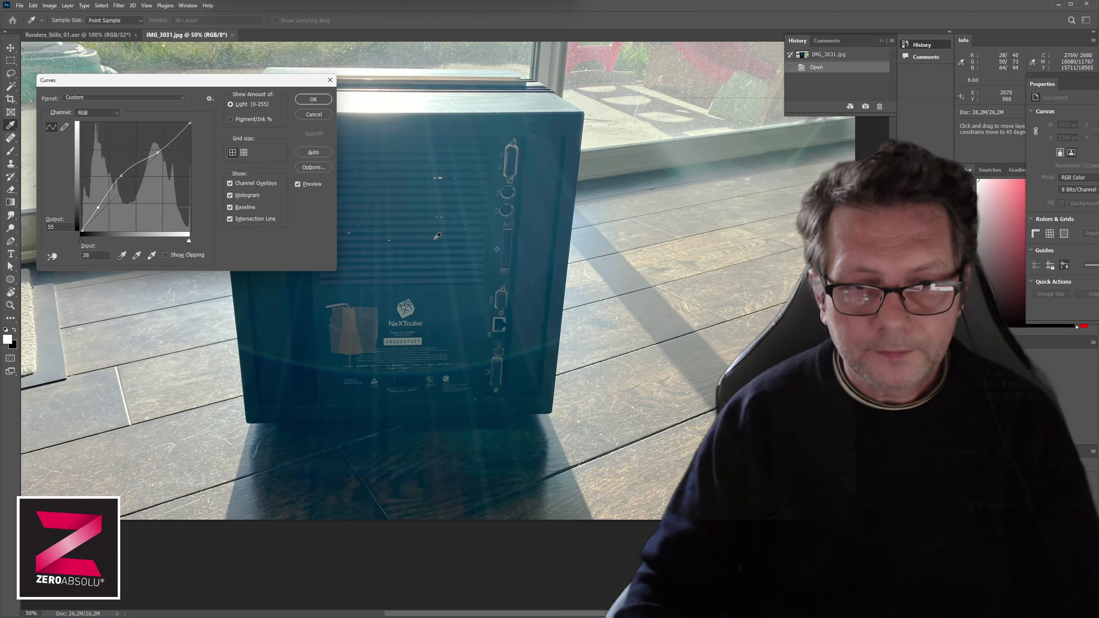
drag(437, 228, 493, 281)
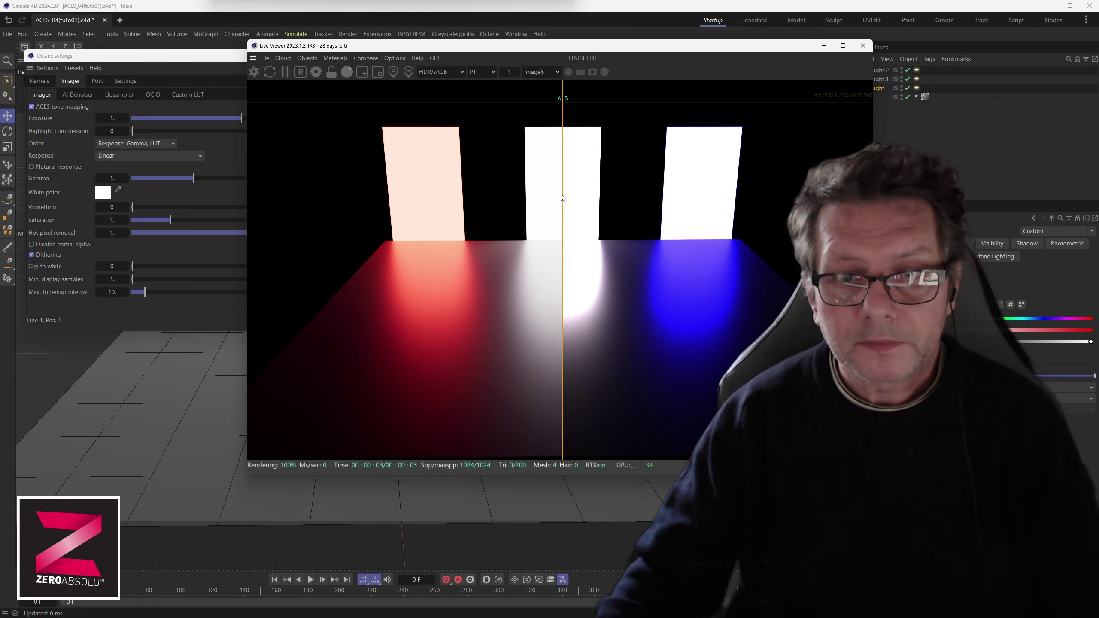
- Drag the A/B divider to the far left so the vivid render fills nearly the whole view
drag(562, 194, 309, 193)
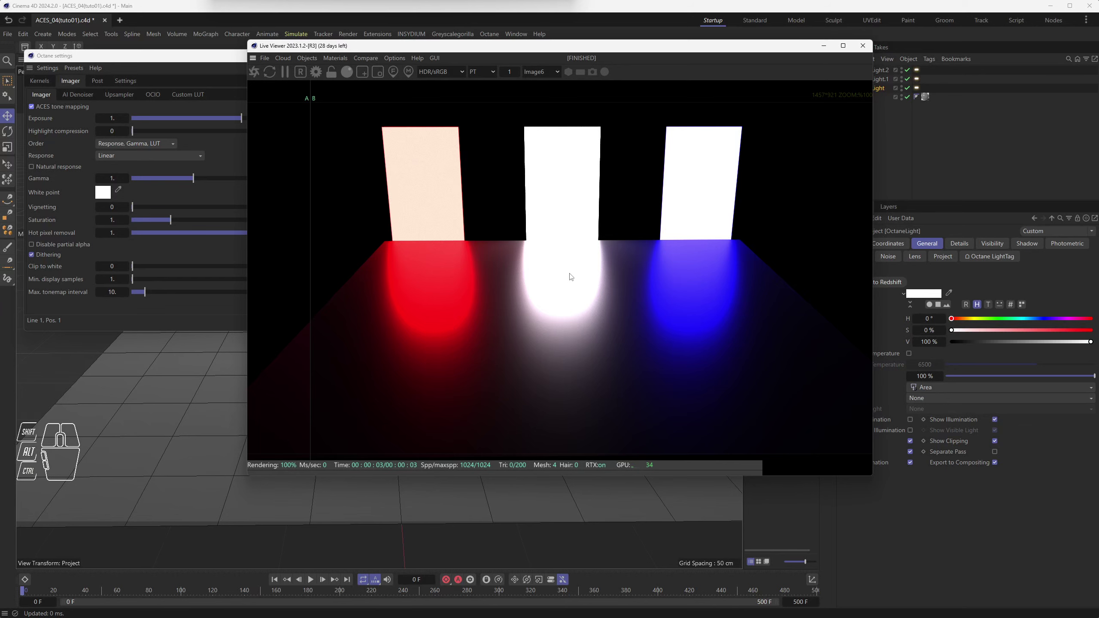
- Zoom in on the white light panel to inspect its edge up close
scroll(560, 275, up, 1)
scroll(554, 274, up, 1)
scroll(557, 275, up, 1)
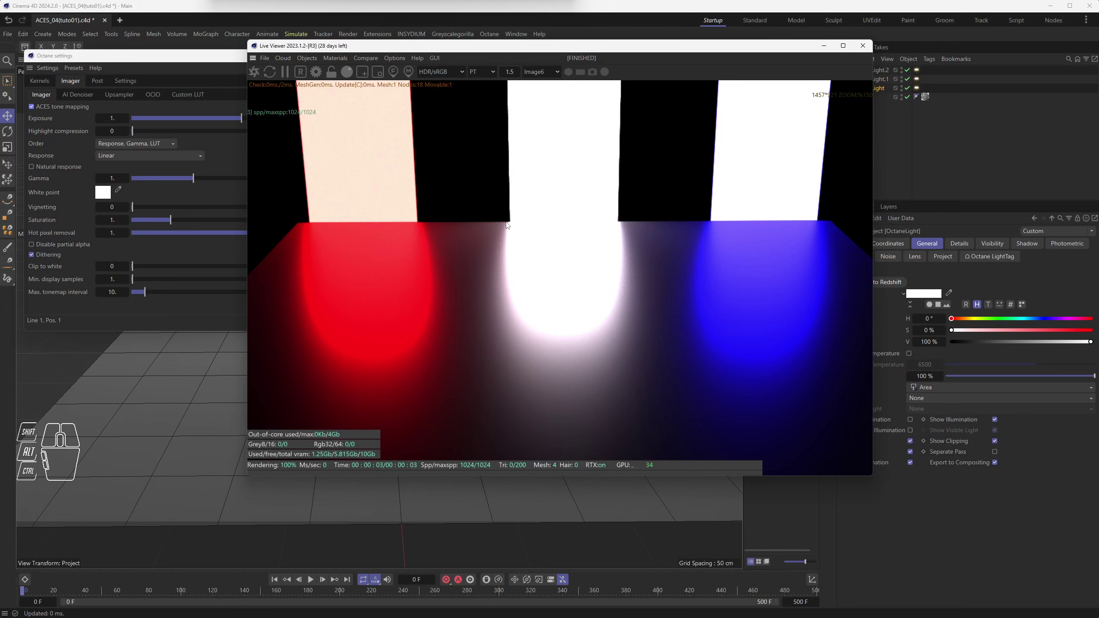
scroll(570, 155, up, 1)
scroll(584, 167, up, 1)
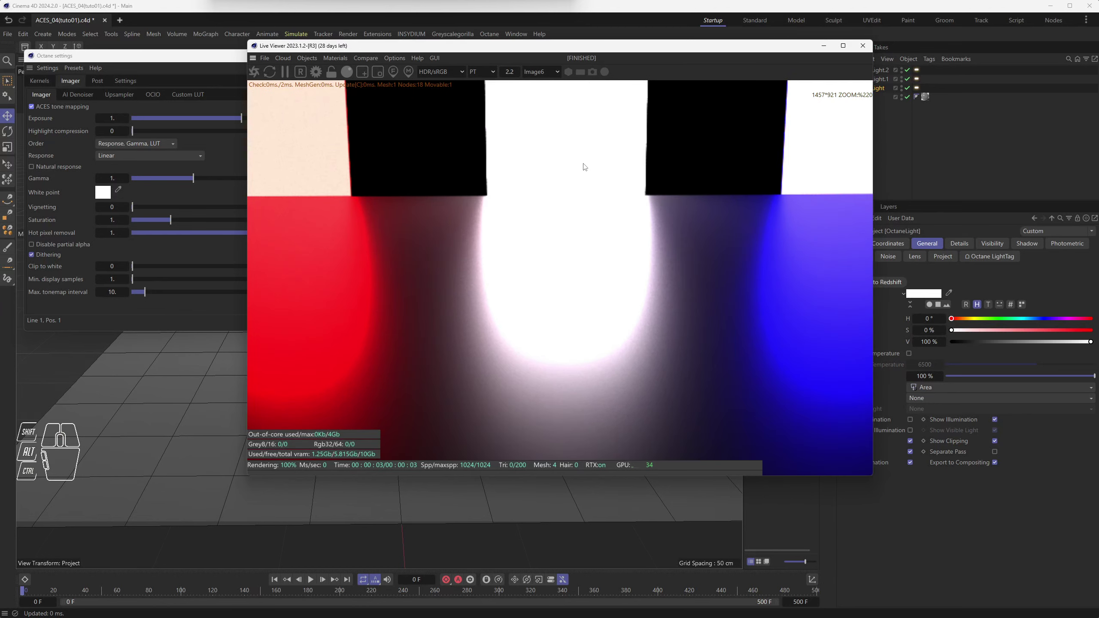
middle_drag(571, 145, 604, 297)
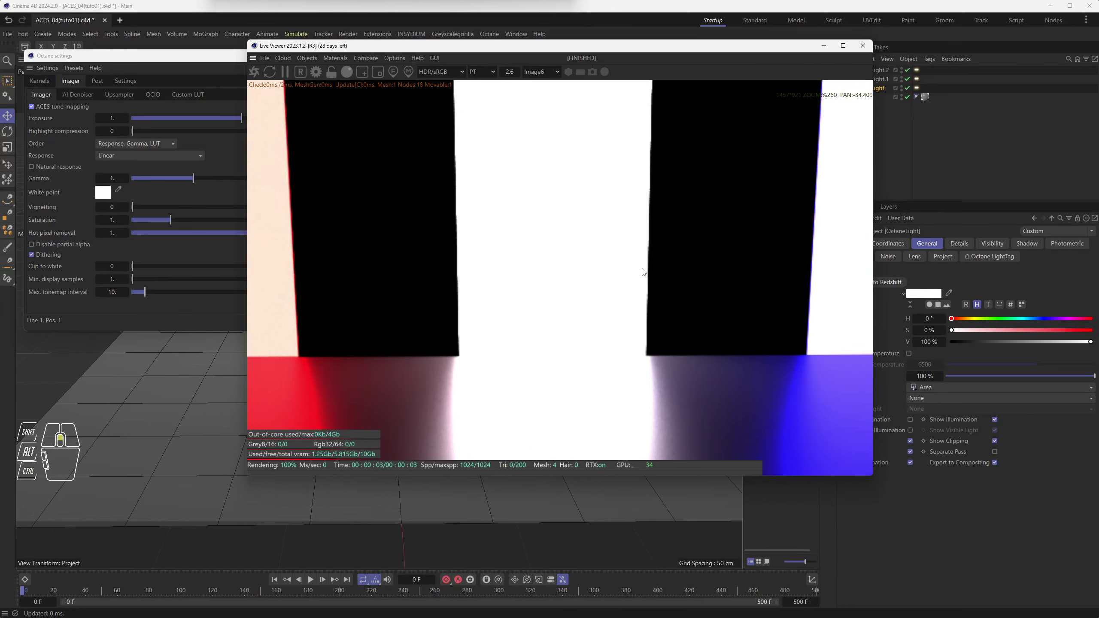
scroll(645, 270, up, 1)
scroll(637, 251, up, 1)
mouse_move(635, 246)
middle_down()
mouse_move(579, 270)
mouse_move(532, 326)
middle_up()
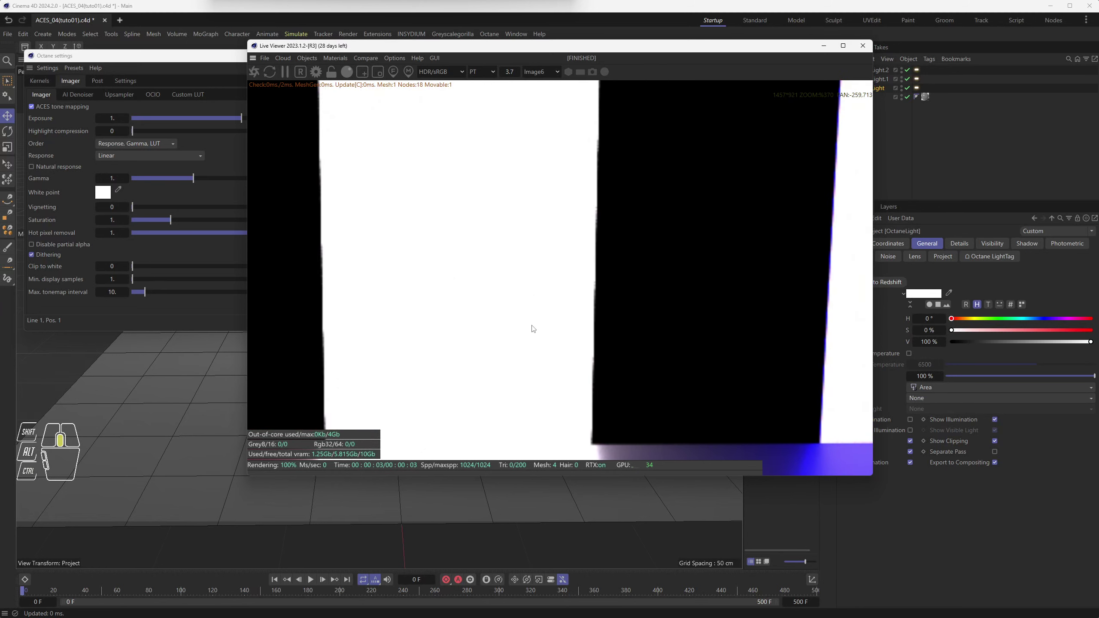
scroll(595, 199, up, 1)
middle_drag(595, 199, 626, 200)
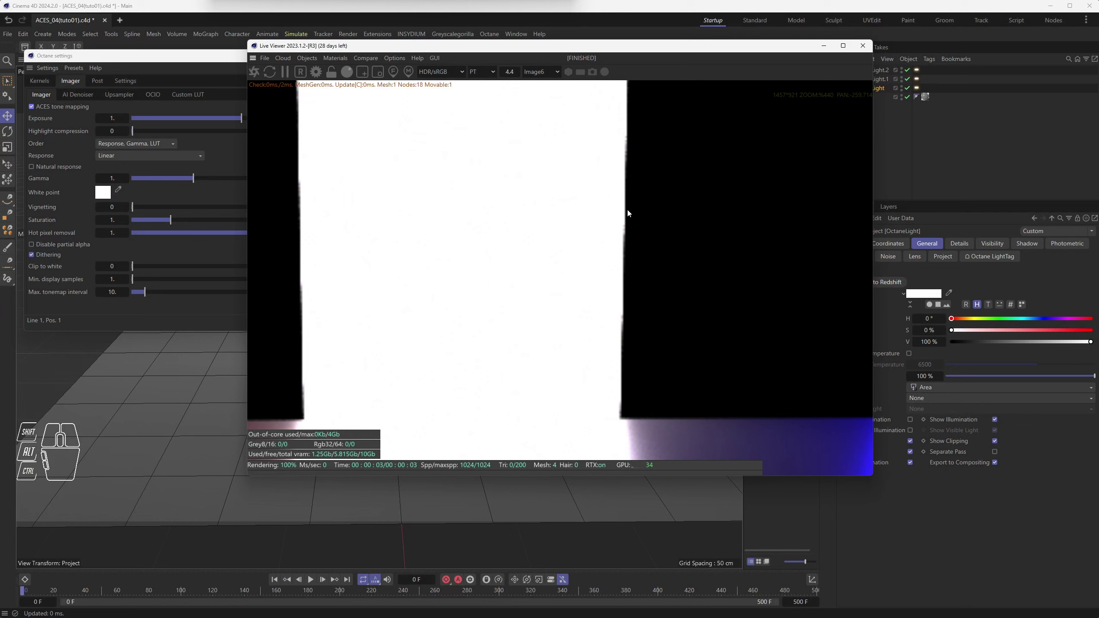
scroll(628, 251, up, 2)
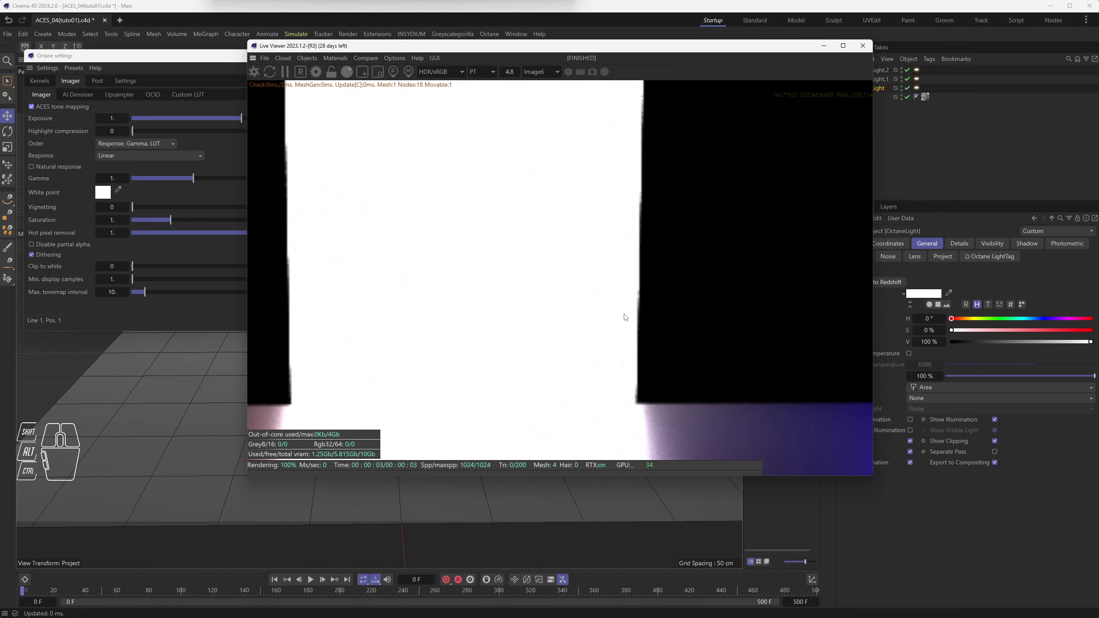
- Zoom back out to 0.9 so all three area lights show, and start the A/B compare
scroll(623, 313, down, 3)
scroll(603, 299, down, 4)
scroll(598, 298, down, 3)
scroll(570, 292, down, 3)
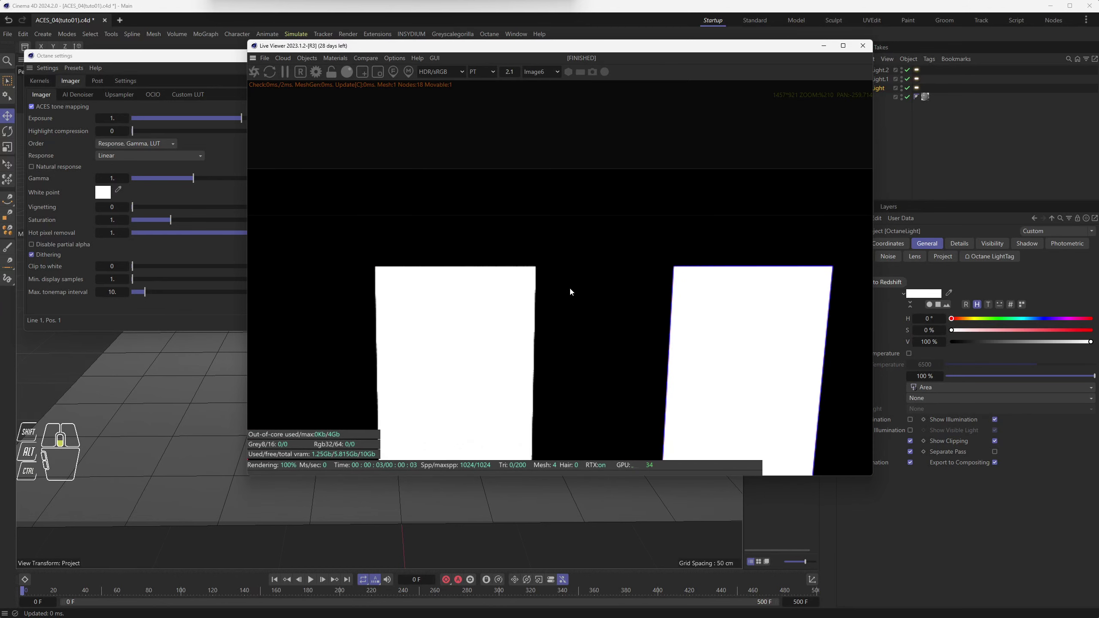
scroll(584, 277, down, 2)
scroll(597, 260, down, 2)
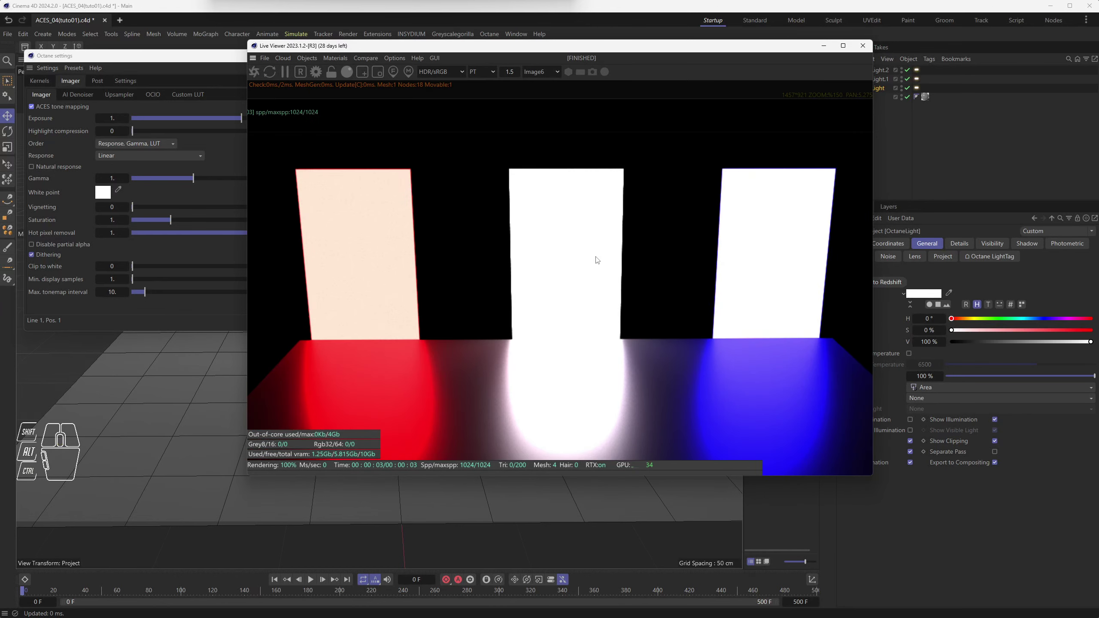
scroll(580, 285, down, 2)
scroll(584, 207, down, 2)
scroll(567, 224, down, 1)
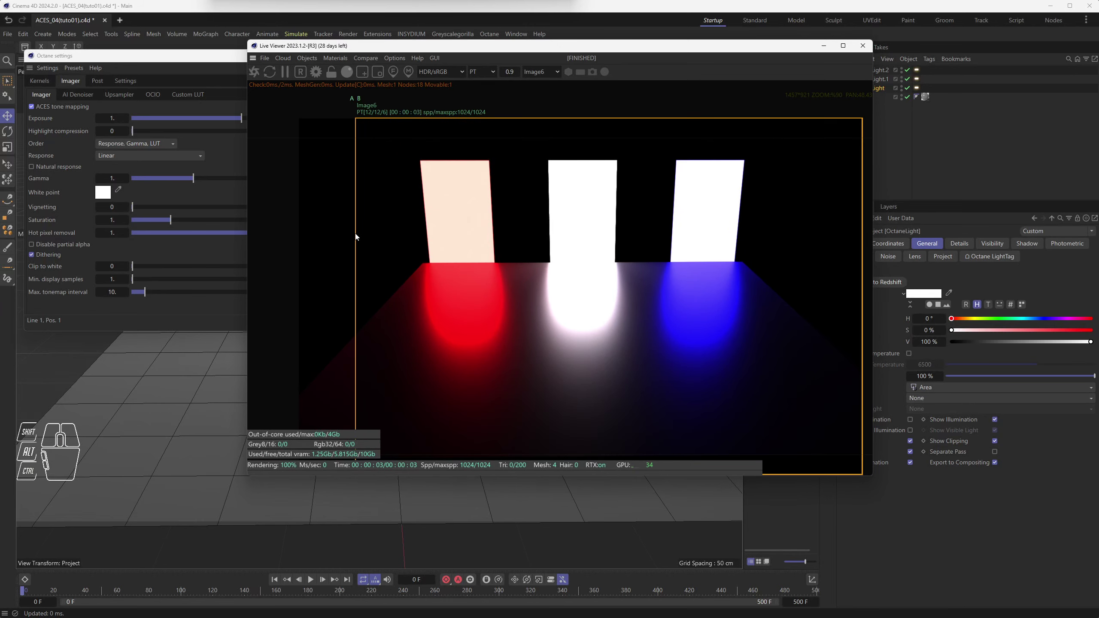
drag(354, 236, 750, 236)
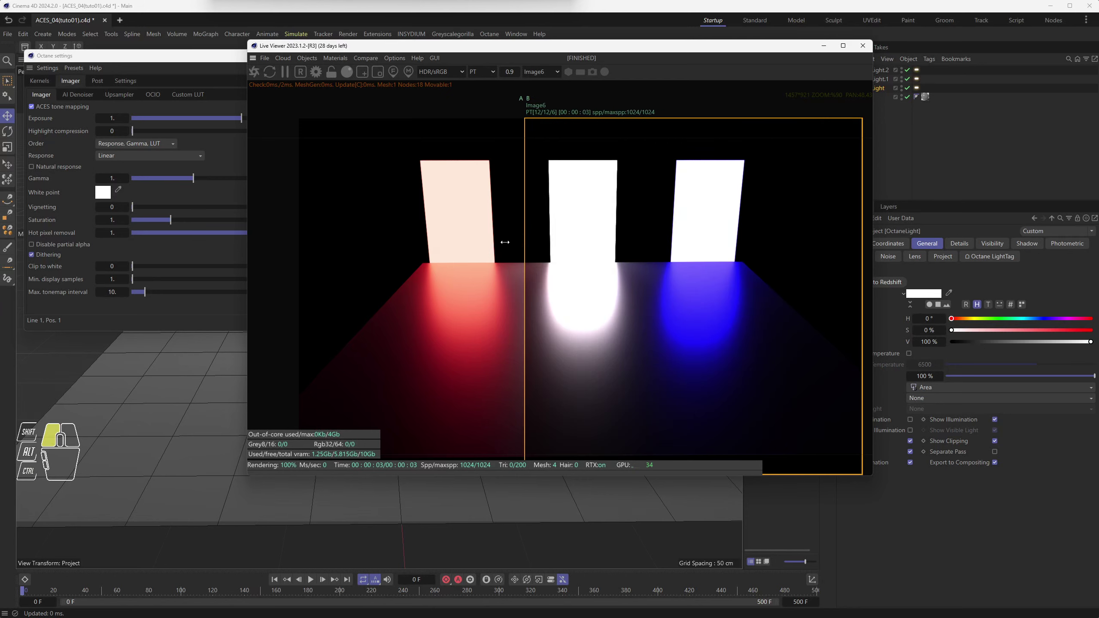
- Sweep the A/B divider left across the render and shift the Live Viewer window left
scroll(527, 235, up, 3)
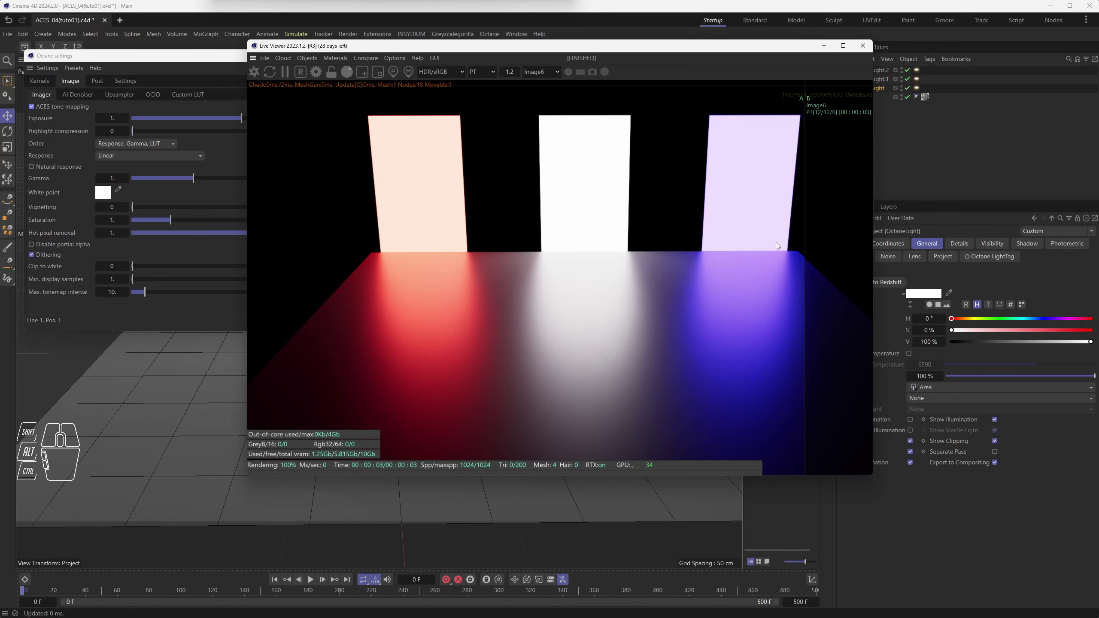
mouse_move(804, 245)
mouse_down()
mouse_move(393, 246)
mouse_move(815, 253)
mouse_move(801, 255)
mouse_up()
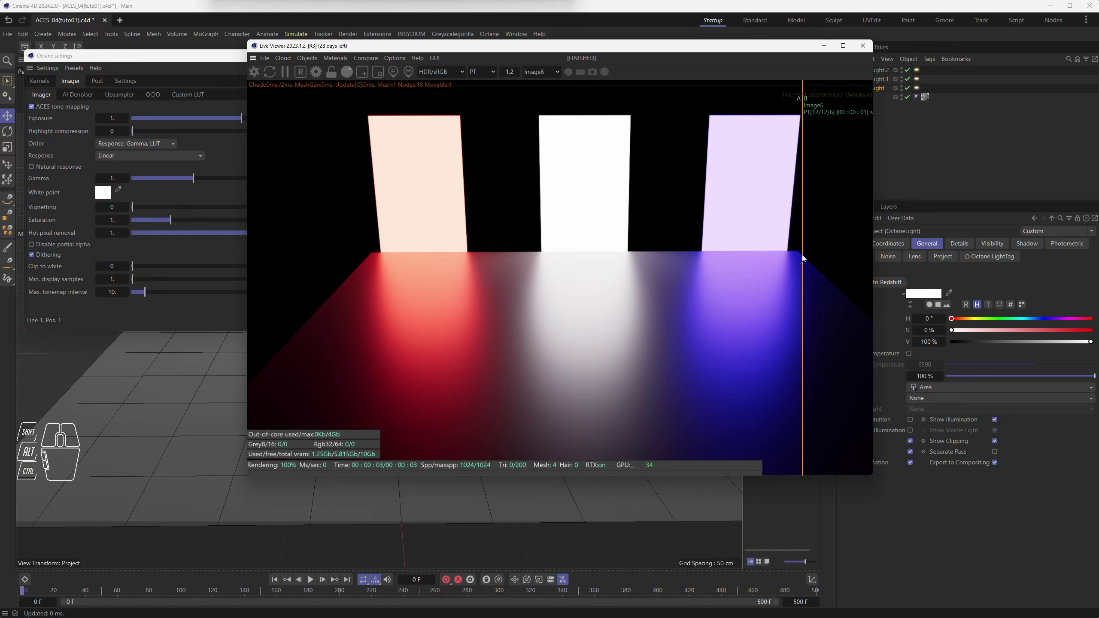
mouse_move(802, 258)
mouse_down()
mouse_move(499, 245)
mouse_move(352, 224)
mouse_up()
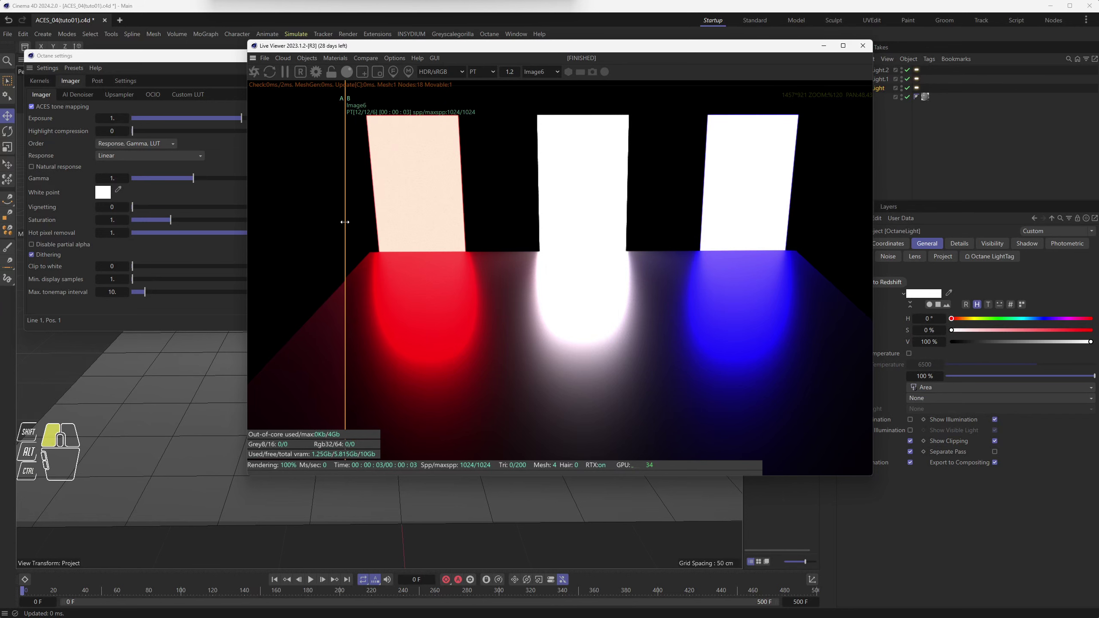
drag(461, 47, 274, 48)
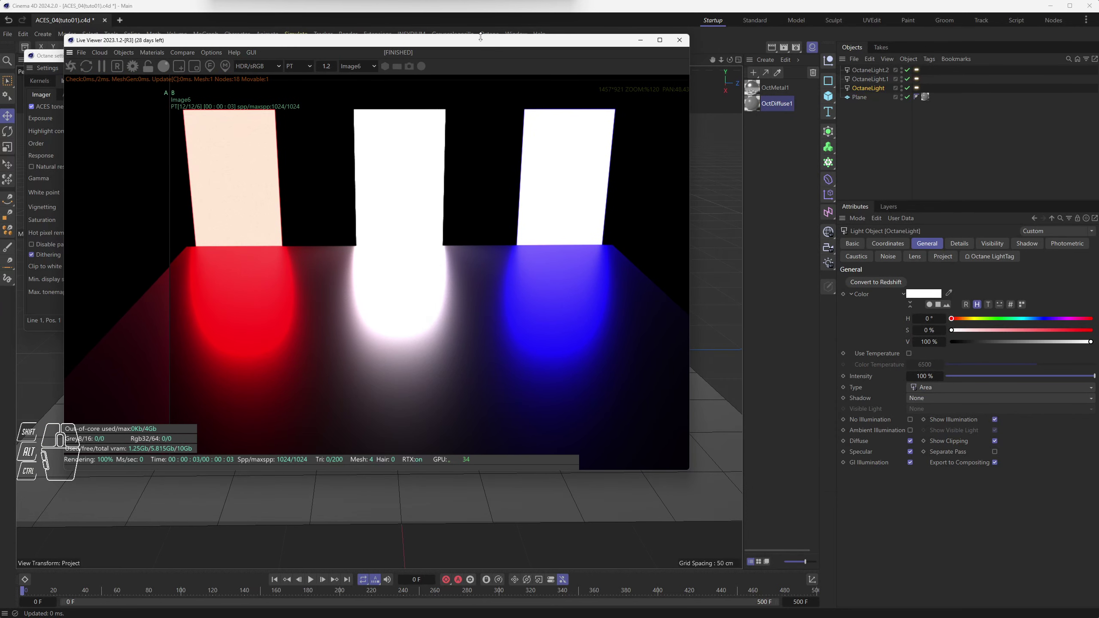
- Move the Live Viewer window back to the right and slightly down
drag(480, 37, 540, 57)
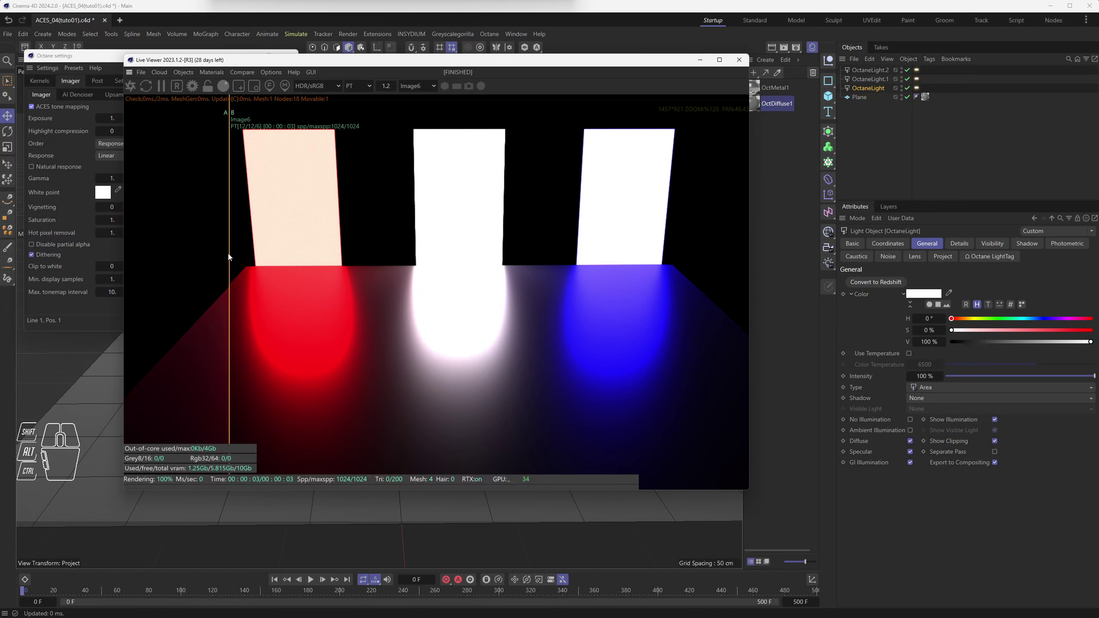
- Sweep the A/B divider right, then back left to rest near the render's centre
drag(229, 259, 711, 289)
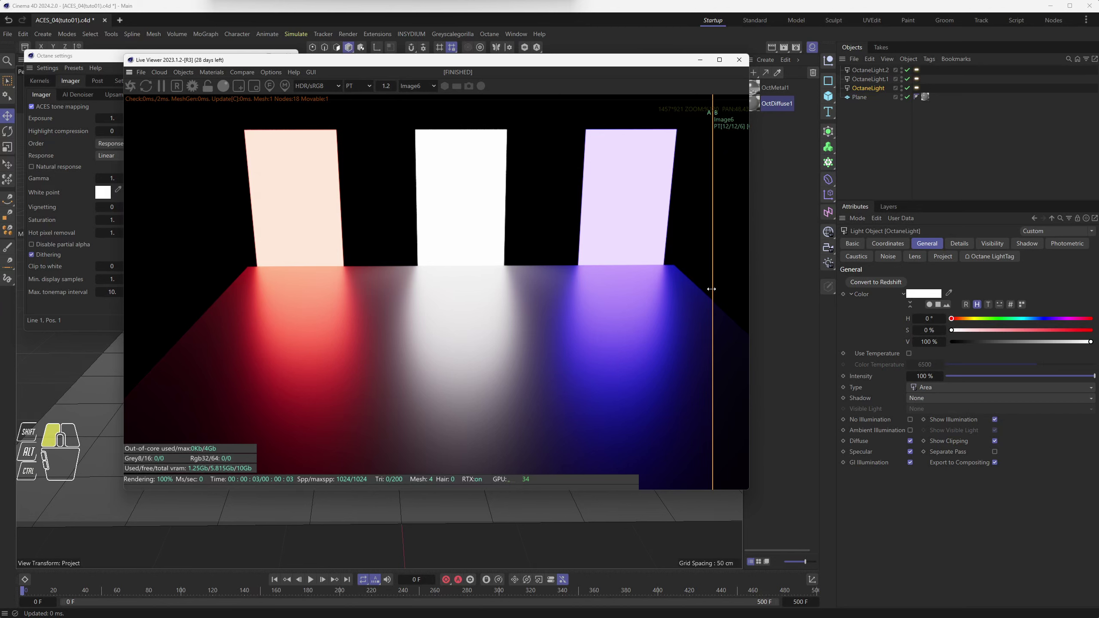
mouse_move(711, 288)
mouse_down()
mouse_move(445, 288)
mouse_move(531, 288)
mouse_up()
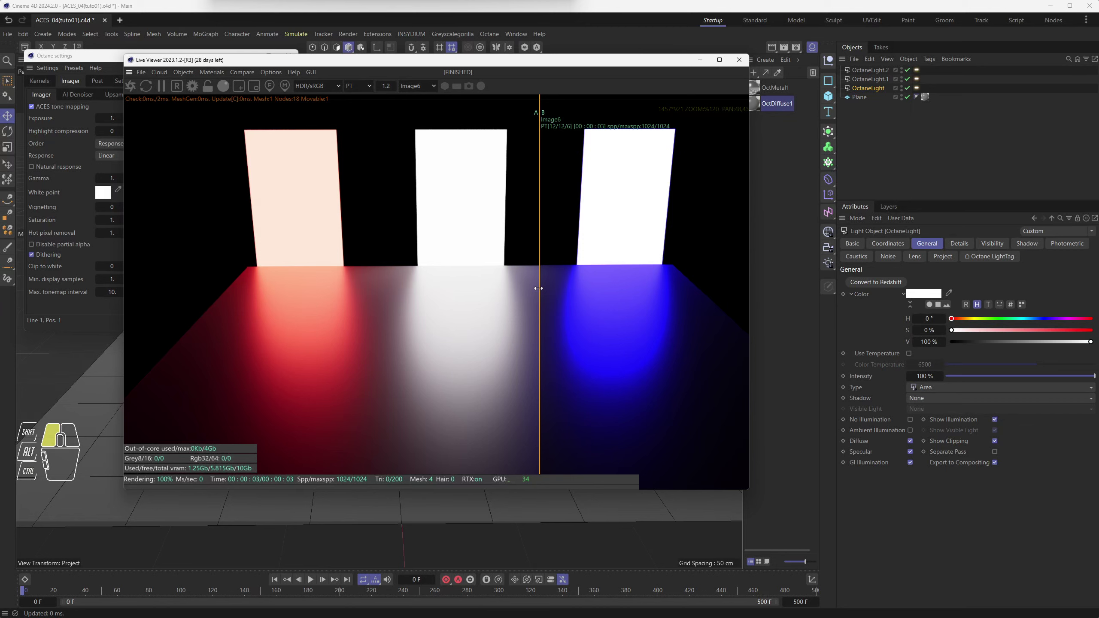
mouse_move(527, 288)
mouse_down()
mouse_move(244, 288)
mouse_move(458, 286)
mouse_up()
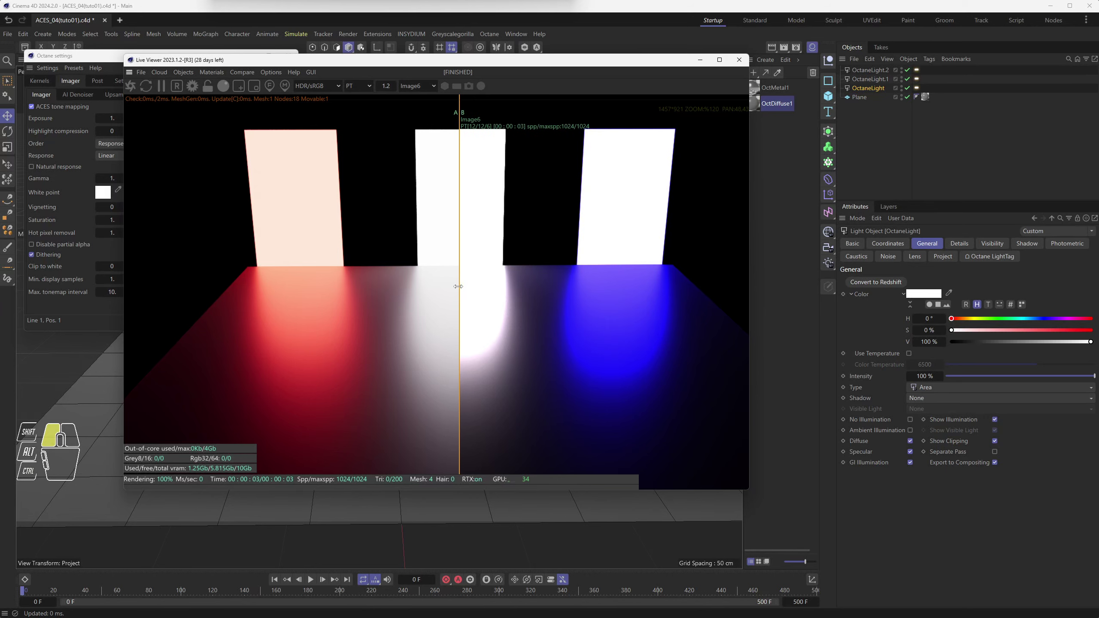
- Slide the A/B divider far left, then right over the blue panel so the paler version dominates
drag(439, 288, 199, 288)
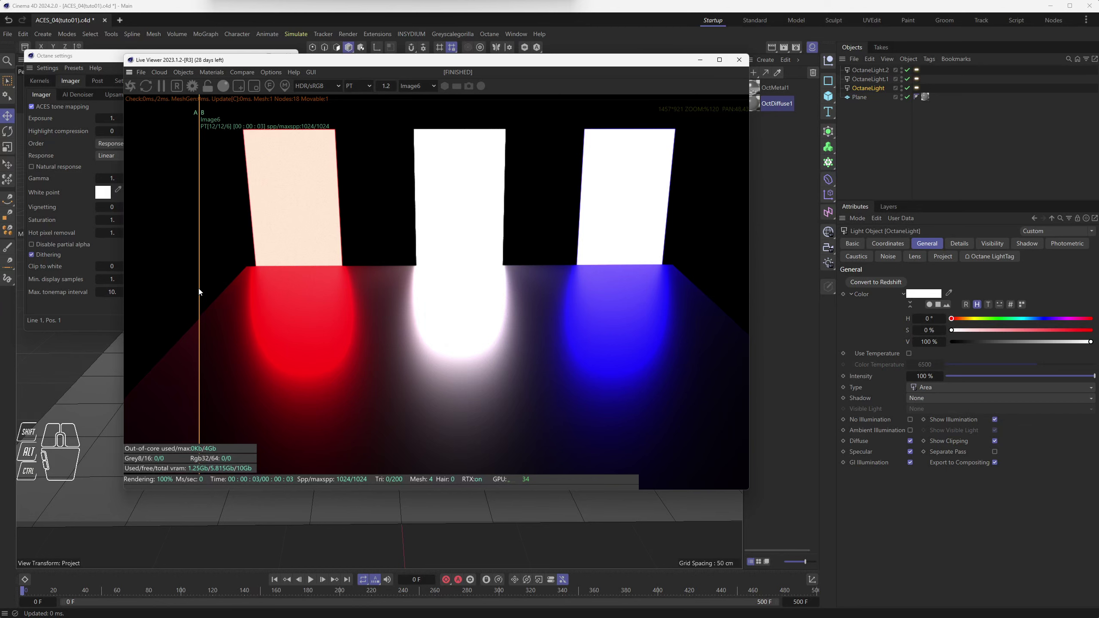
drag(199, 292, 201, 289)
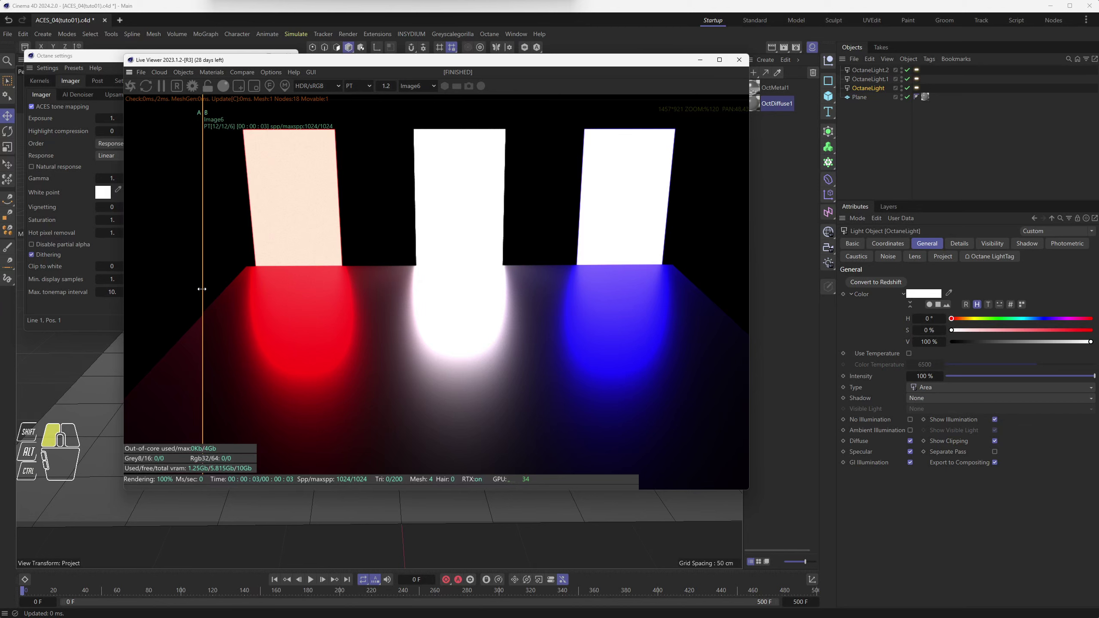
drag(202, 289, 692, 342)
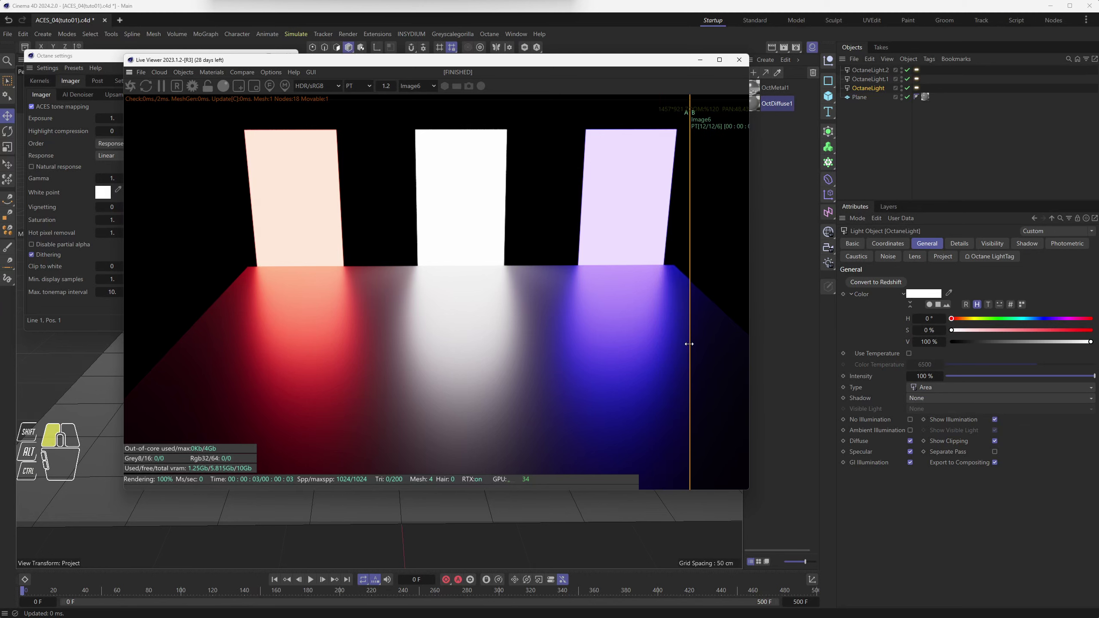
drag(684, 345, 659, 350)
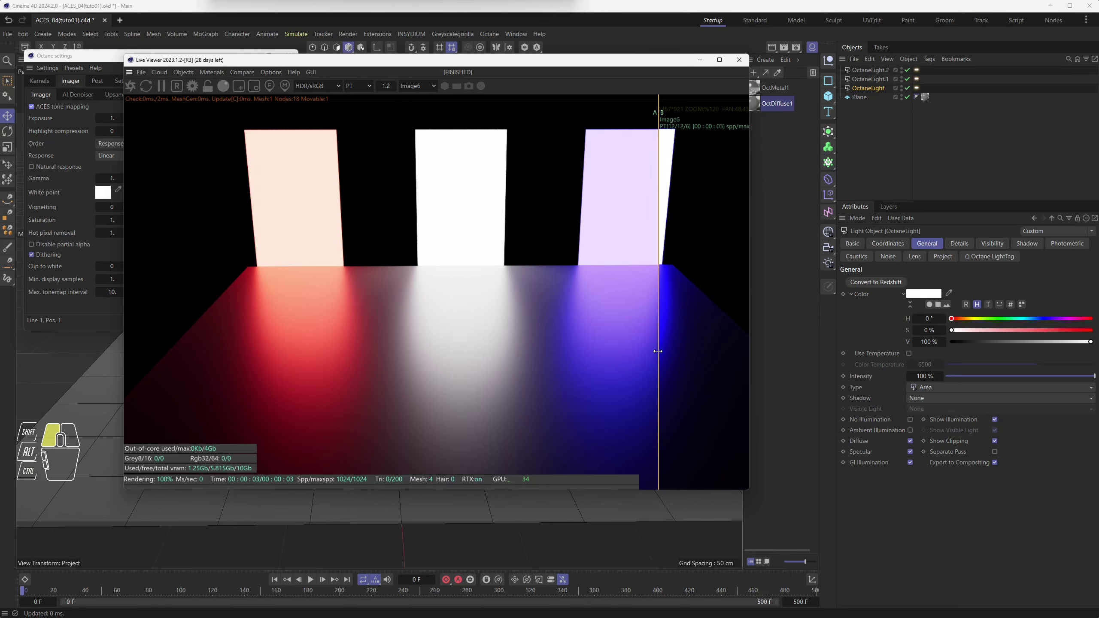
- Return the A/B divider to the centre so it runs through the white light panel
drag(653, 352, 460, 353)
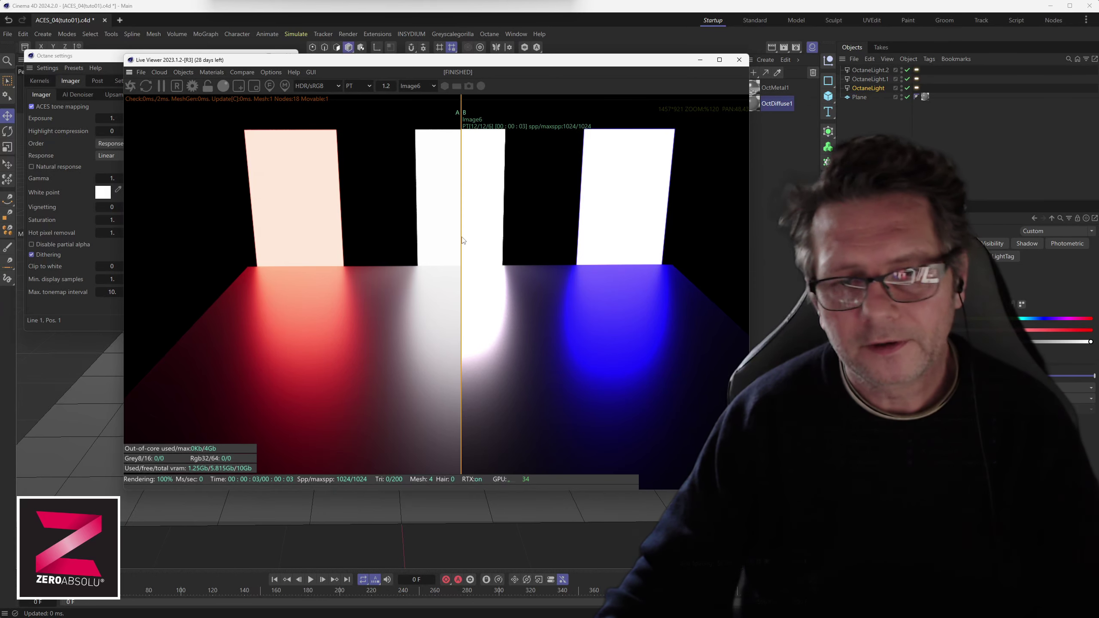
- Drag the A/B divider to the render's far right edge
drag(495, 241, 676, 241)
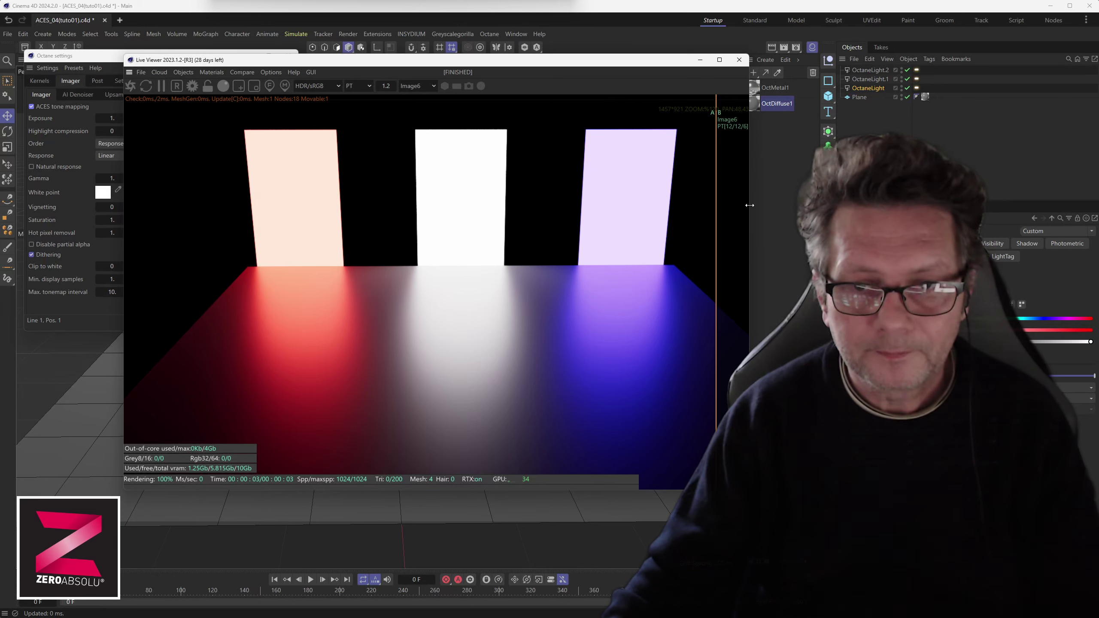
- Sweep the A/B compare divider left and right, then leave it mid-image through the white panel
drag(716, 218, 168, 221)
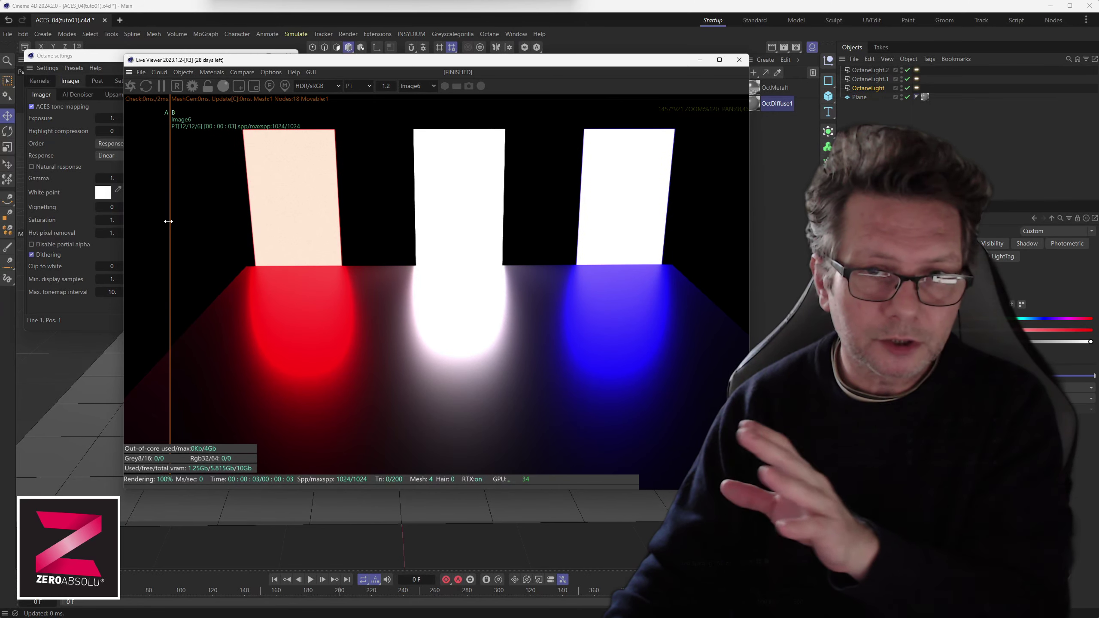
drag(168, 221, 654, 238)
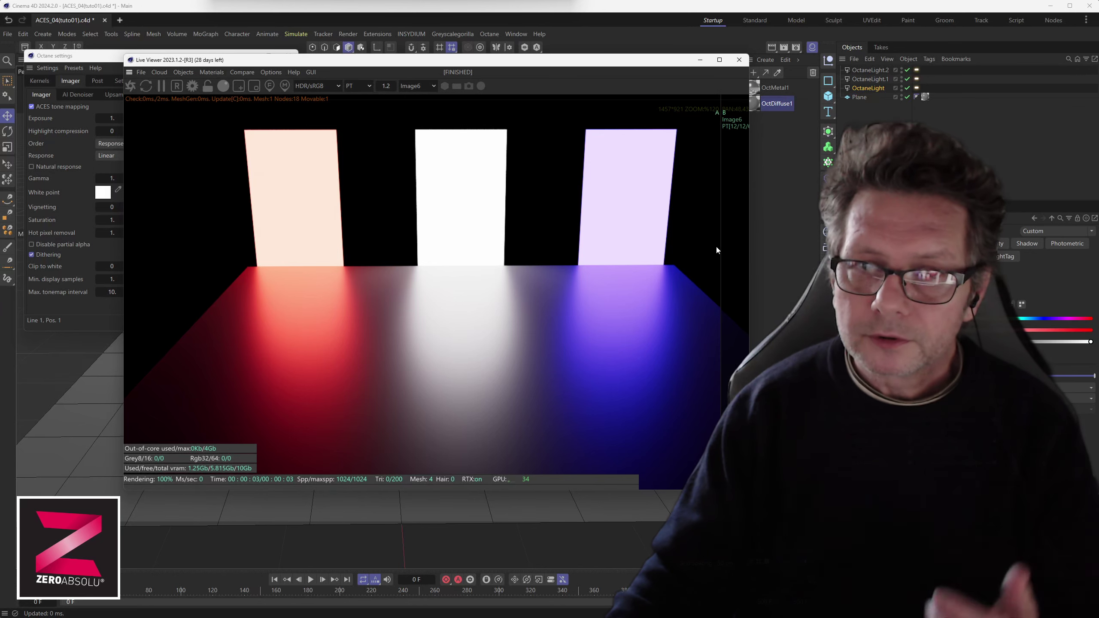
drag(721, 248, 500, 249)
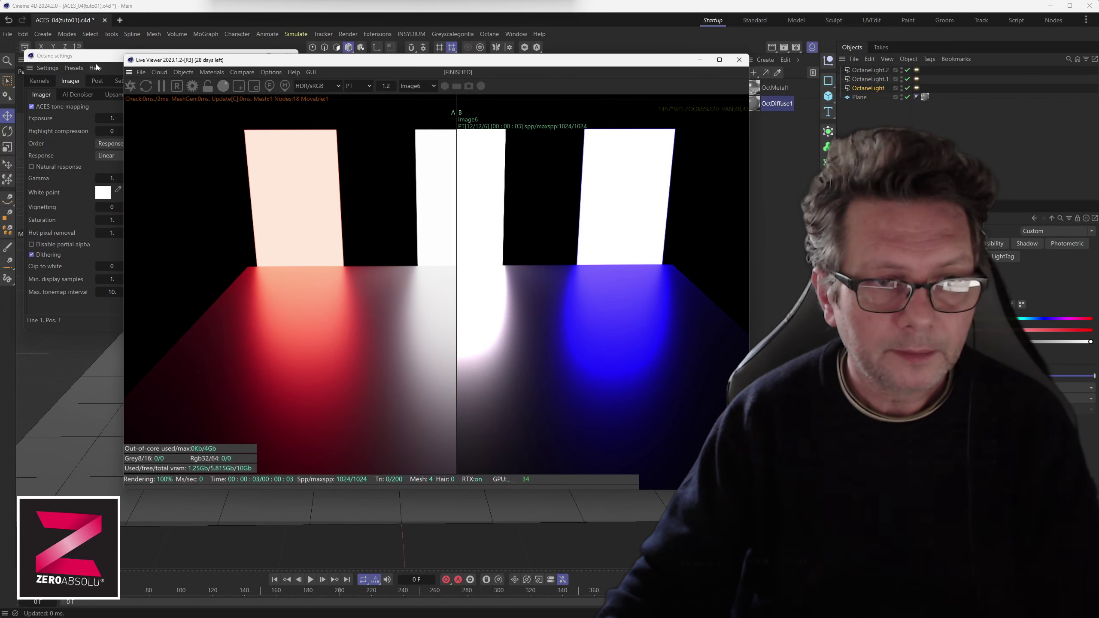
- Clear all A/B comparisons from the Live Viewer and enable ACES tone mapping in the Imager
drag(130, 51, 185, 69)
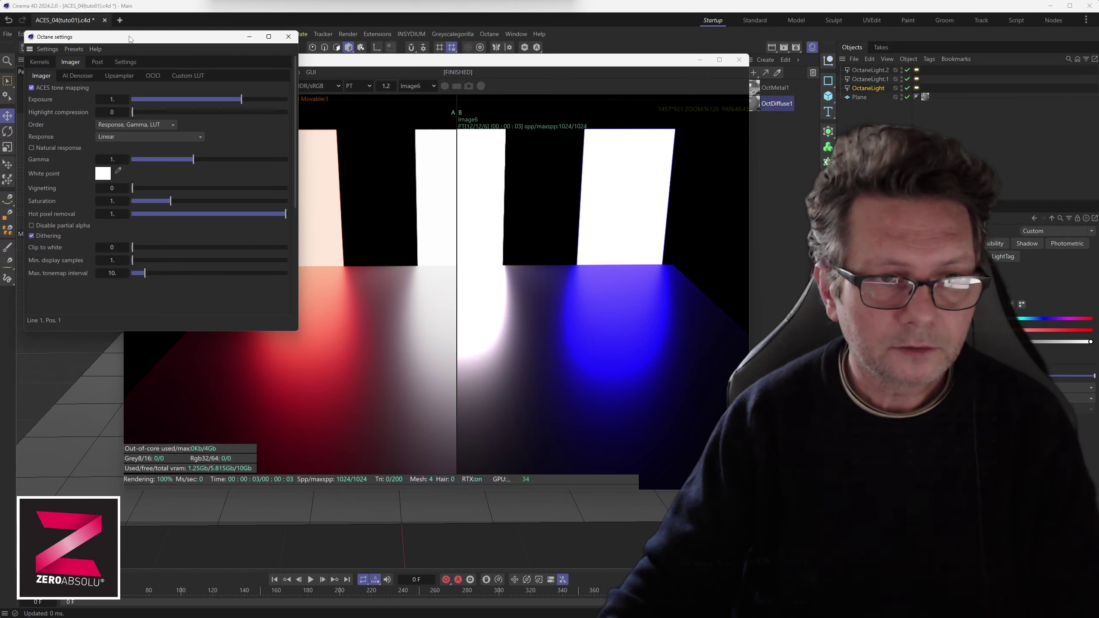
drag(142, 39, 193, 70)
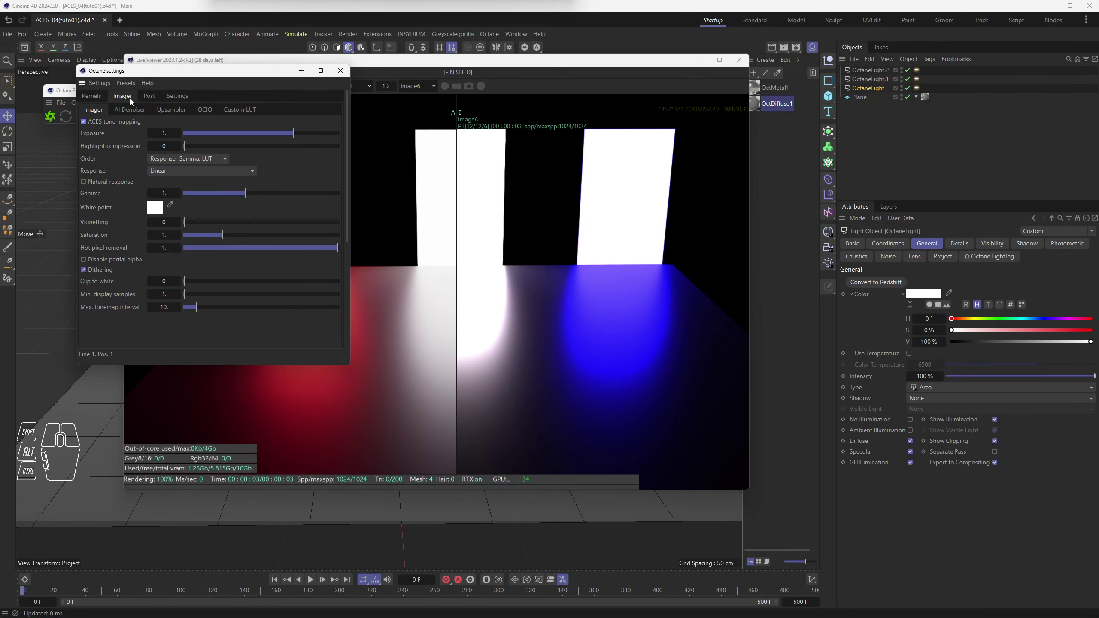
drag(175, 74, 127, 82)
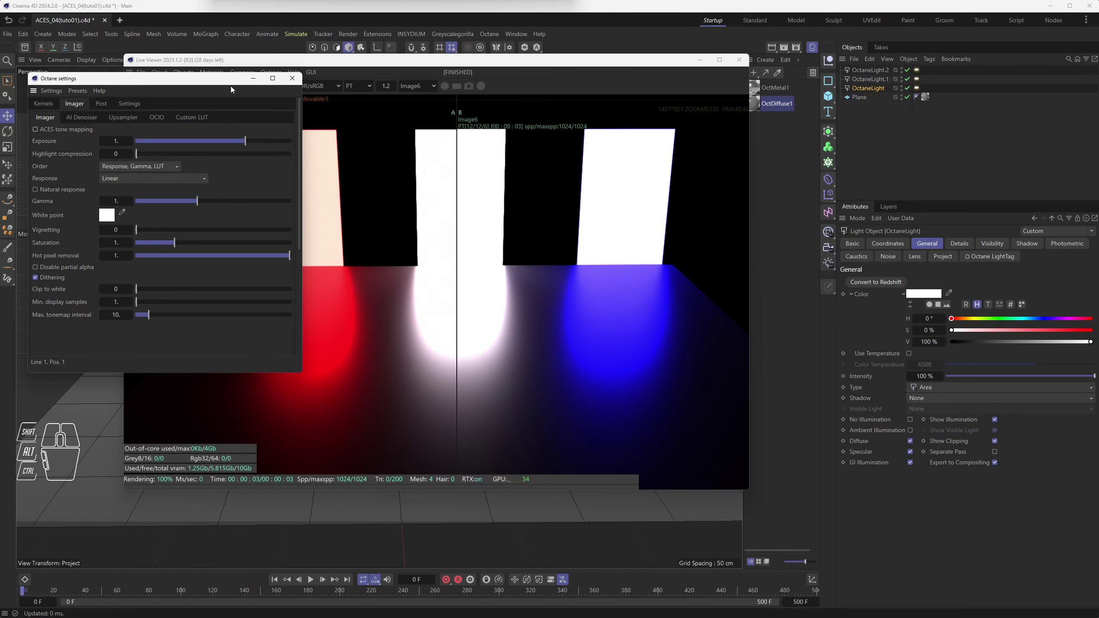
mouse_move(231, 90)
mouse_down()
mouse_move(237, 290)
mouse_move(209, 318)
mouse_up()
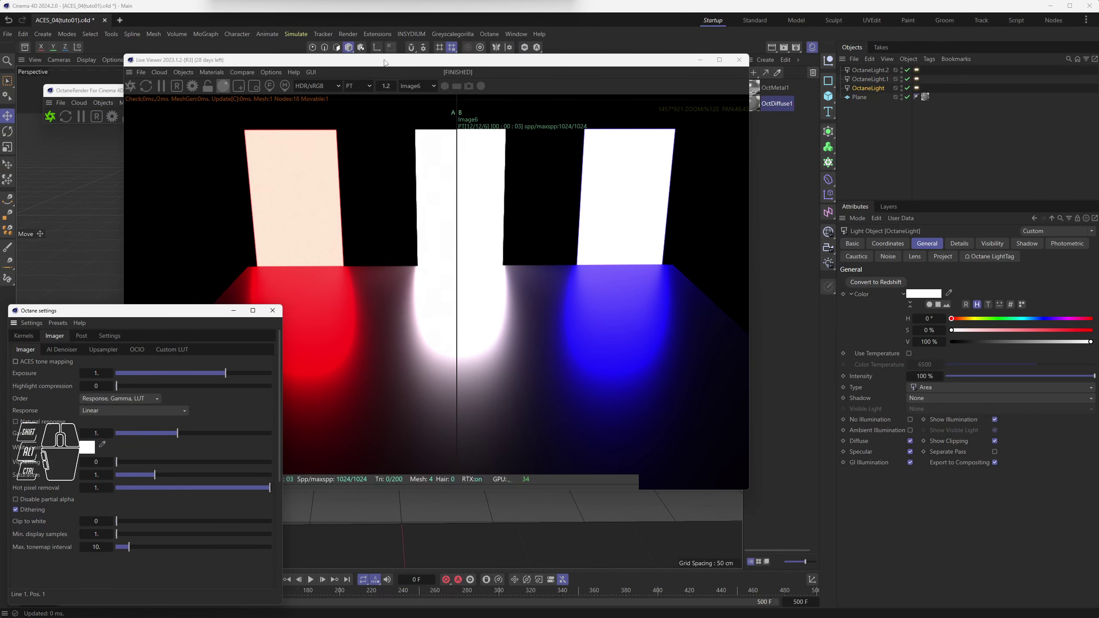
drag(385, 62, 506, 55)
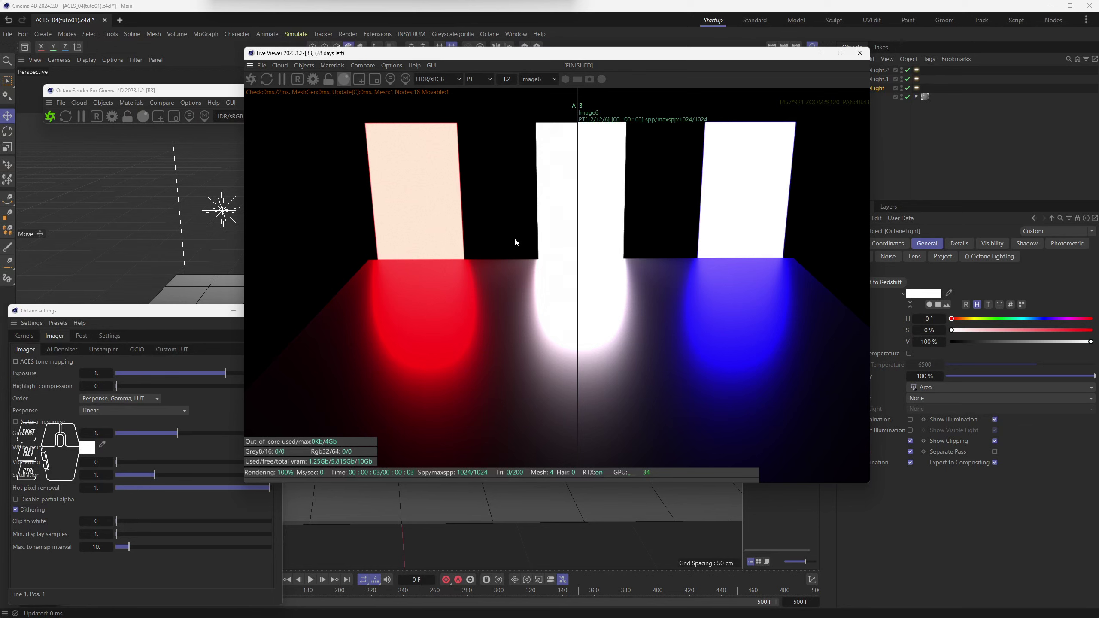
click(370, 65)
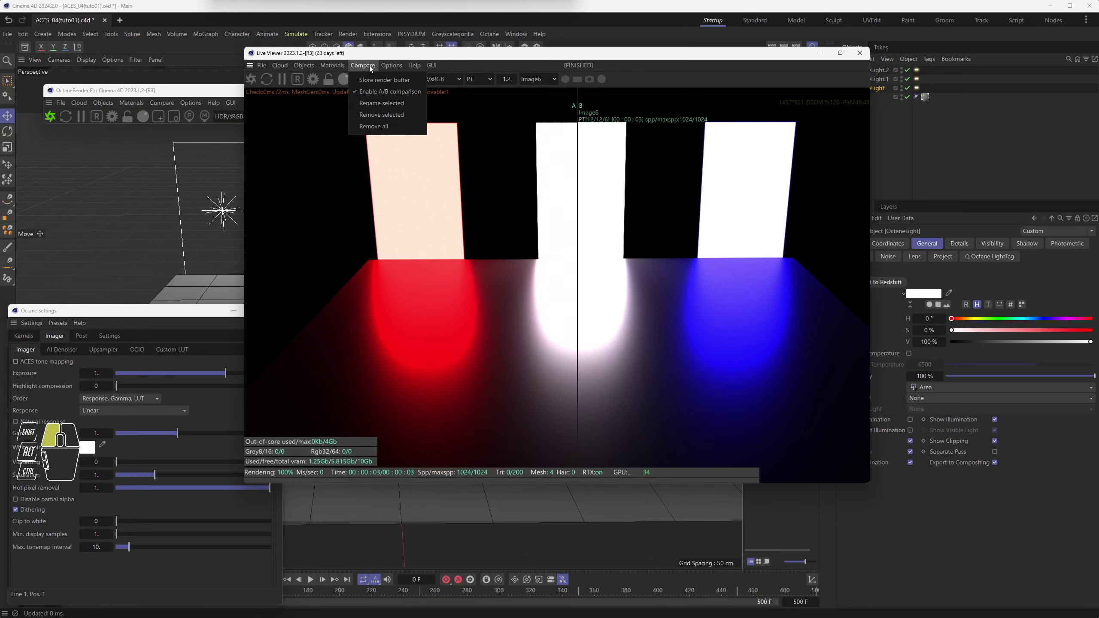
click(367, 86)
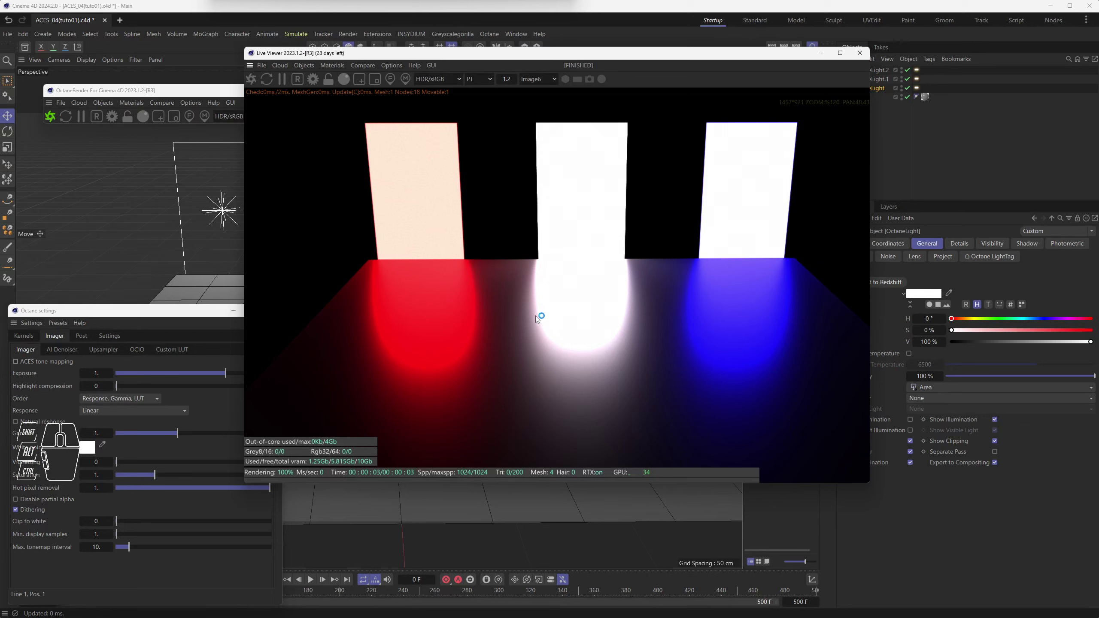
click(15, 362)
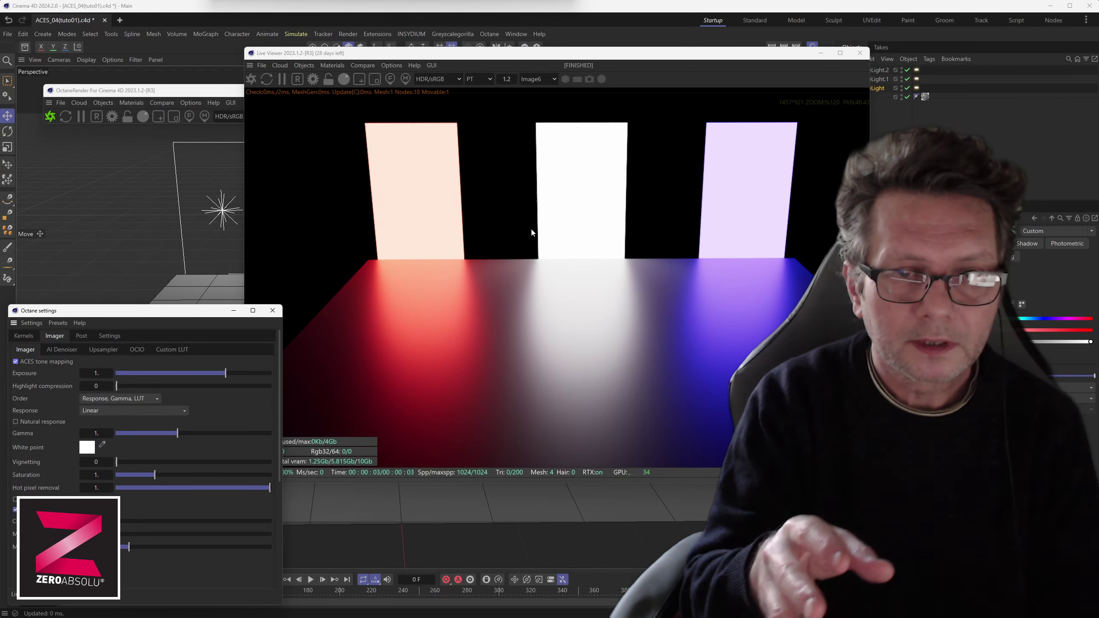
drag(475, 59, 280, 60)
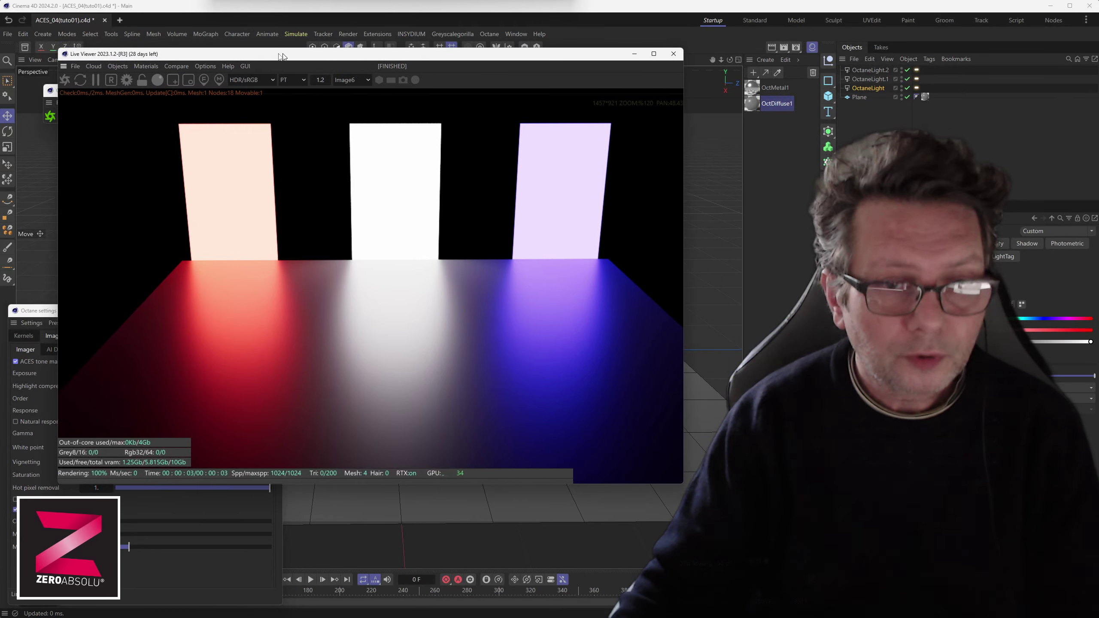
alt+middle_drag(698, 231, 691, 235)
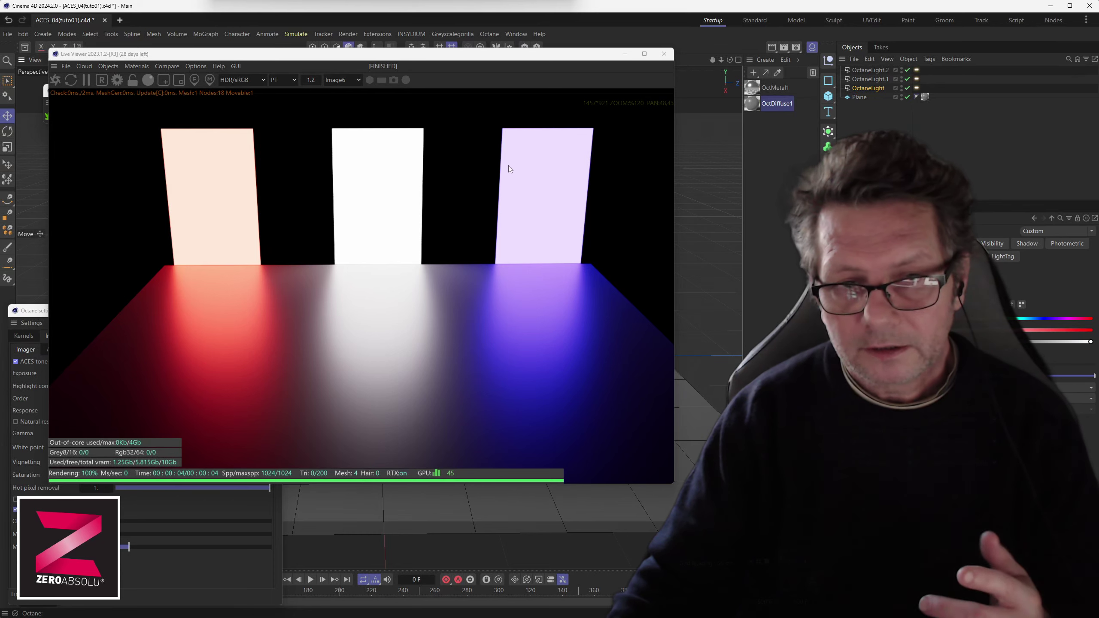
drag(371, 57, 508, 100)
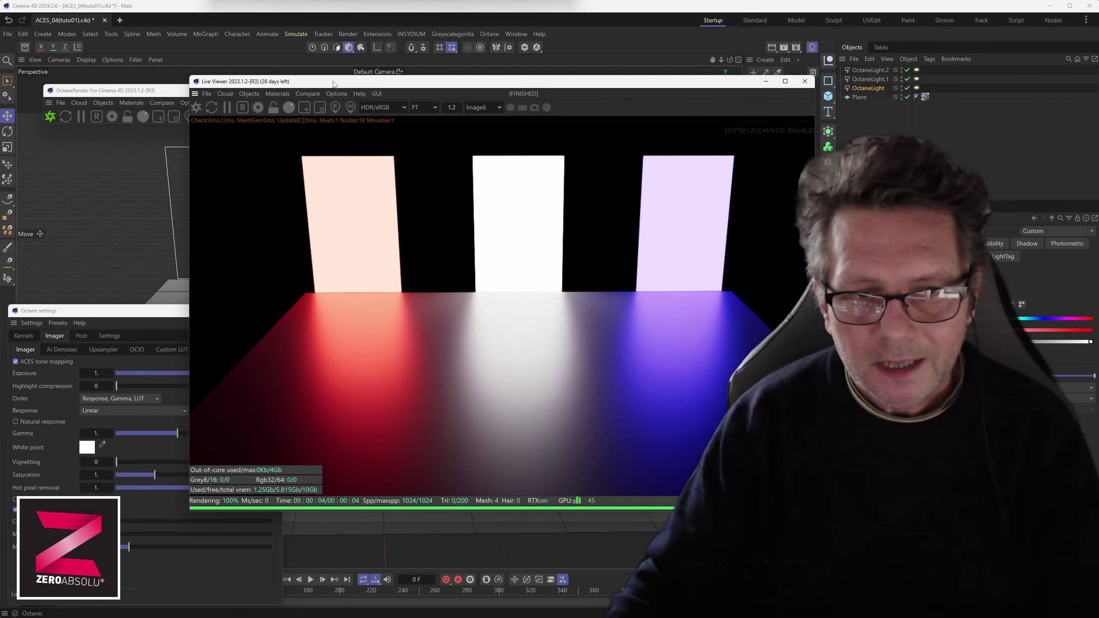
mouse_move(333, 86)
mouse_down()
mouse_move(337, 100)
mouse_move(379, 85)
mouse_up()
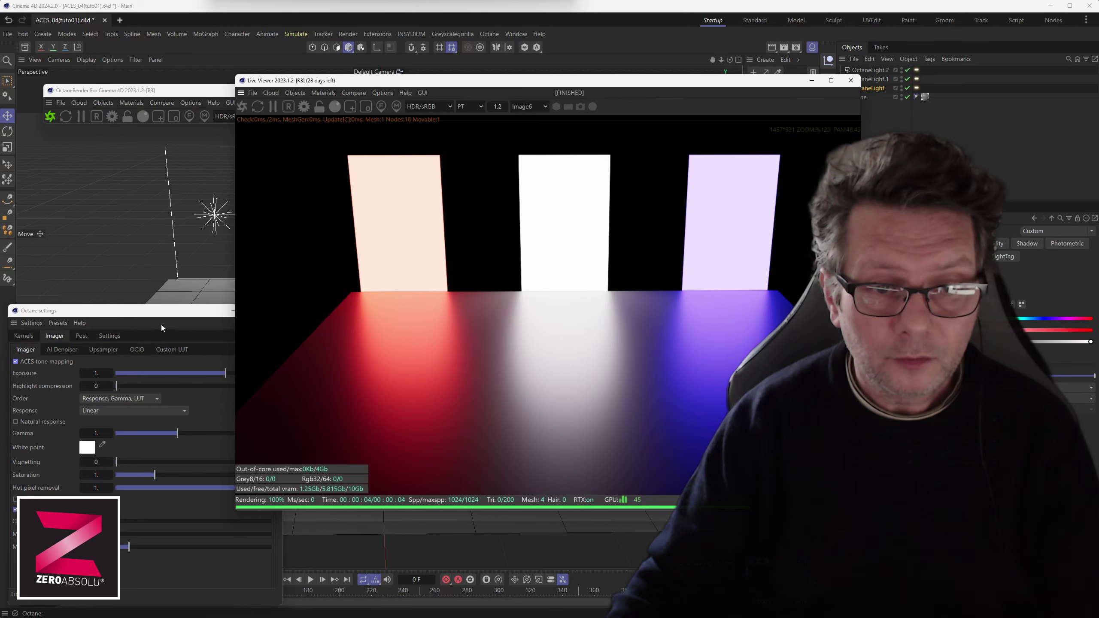
- Turn off ACES tone mapping and set the Imager's OCIO view to ACES: sRGB
mouse_move(170, 311)
mouse_down()
mouse_move(198, 114)
mouse_move(179, 71)
mouse_up()
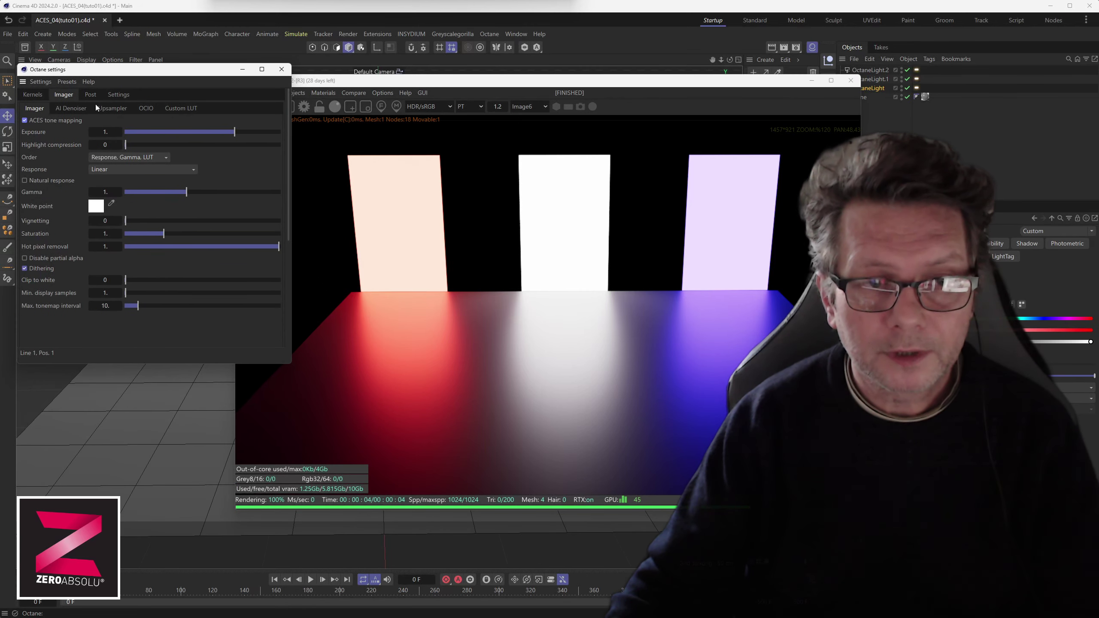
click(32, 120)
click(146, 109)
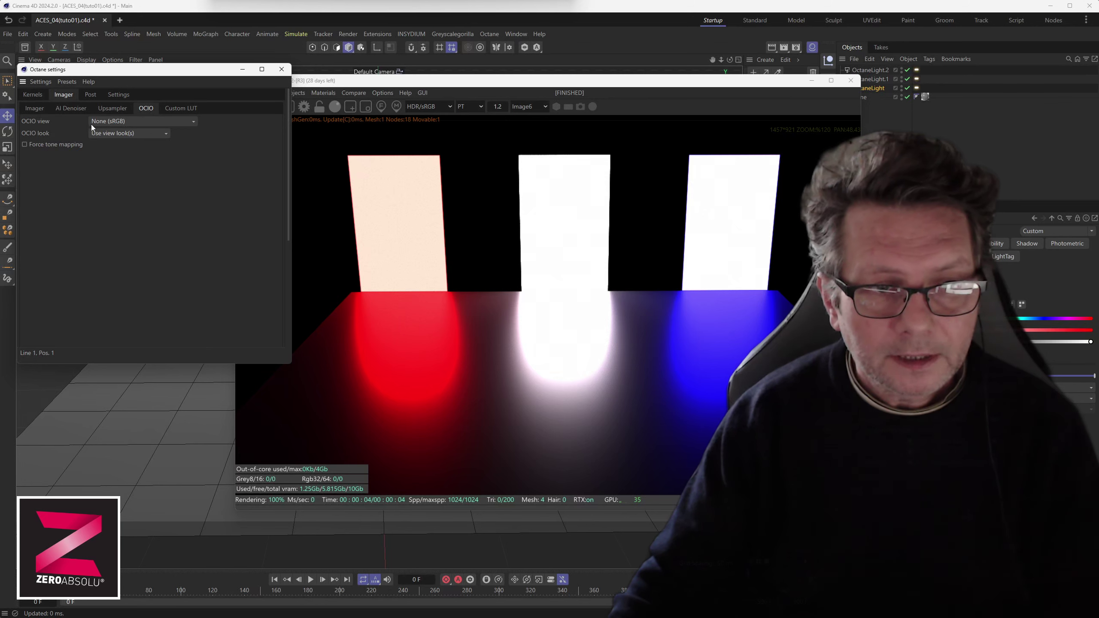
click(139, 124)
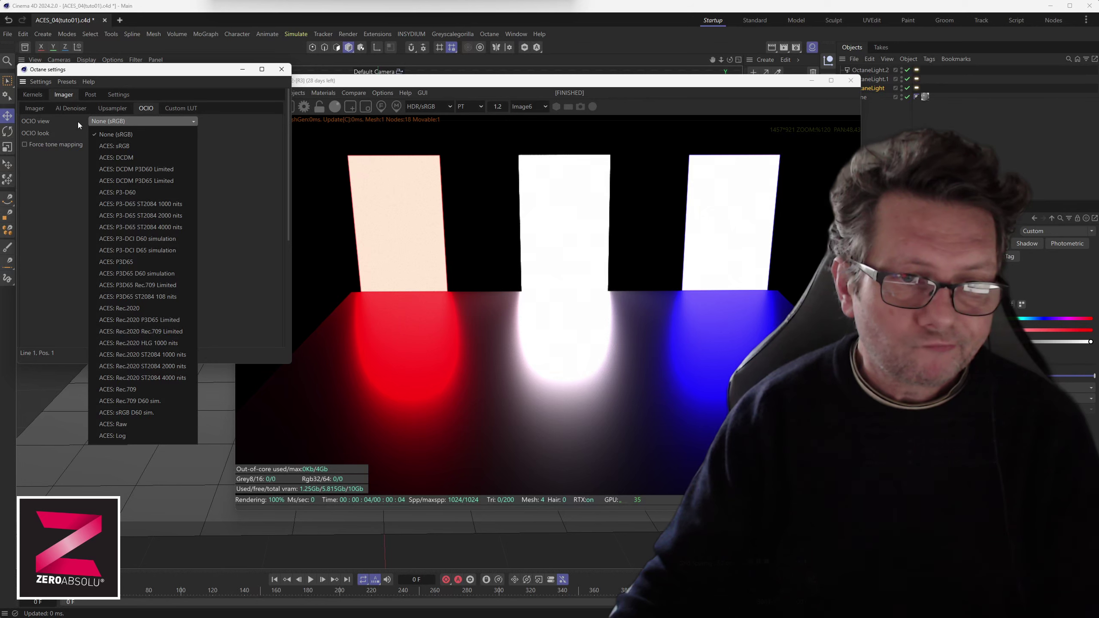
click(125, 147)
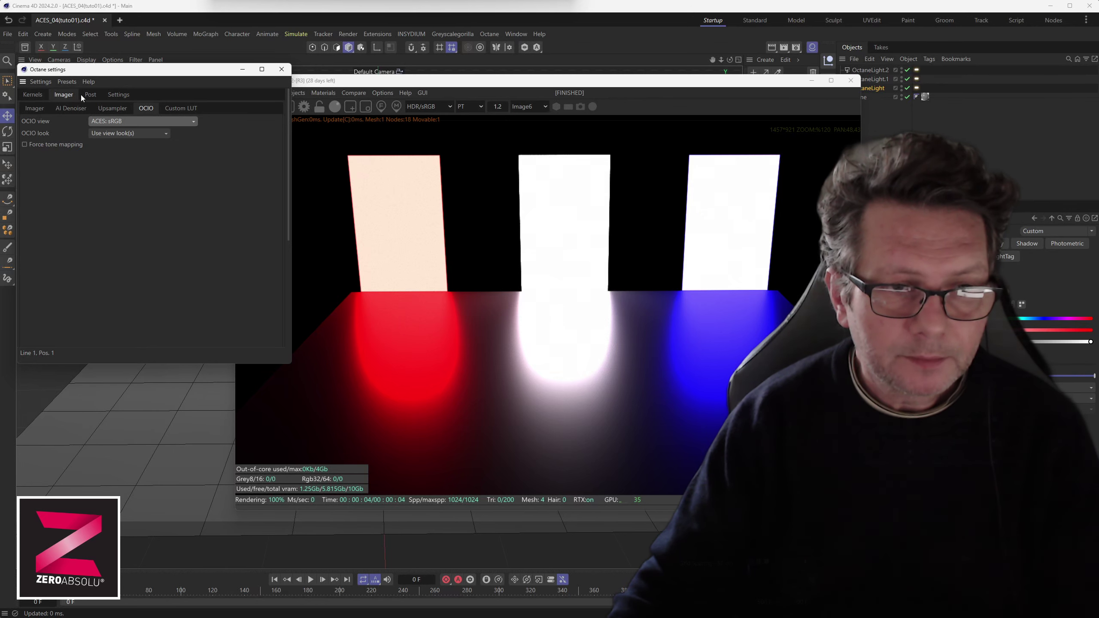
- Show the Octane Color mgmt. settings using the external ACES 1.2 config.ocio file
click(121, 95)
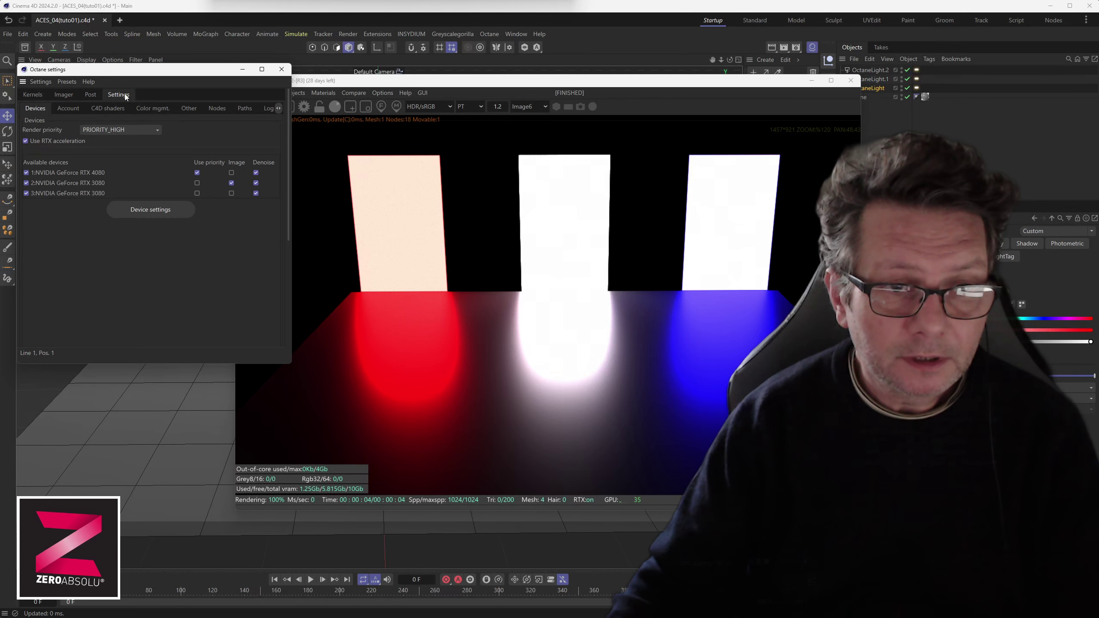
click(160, 110)
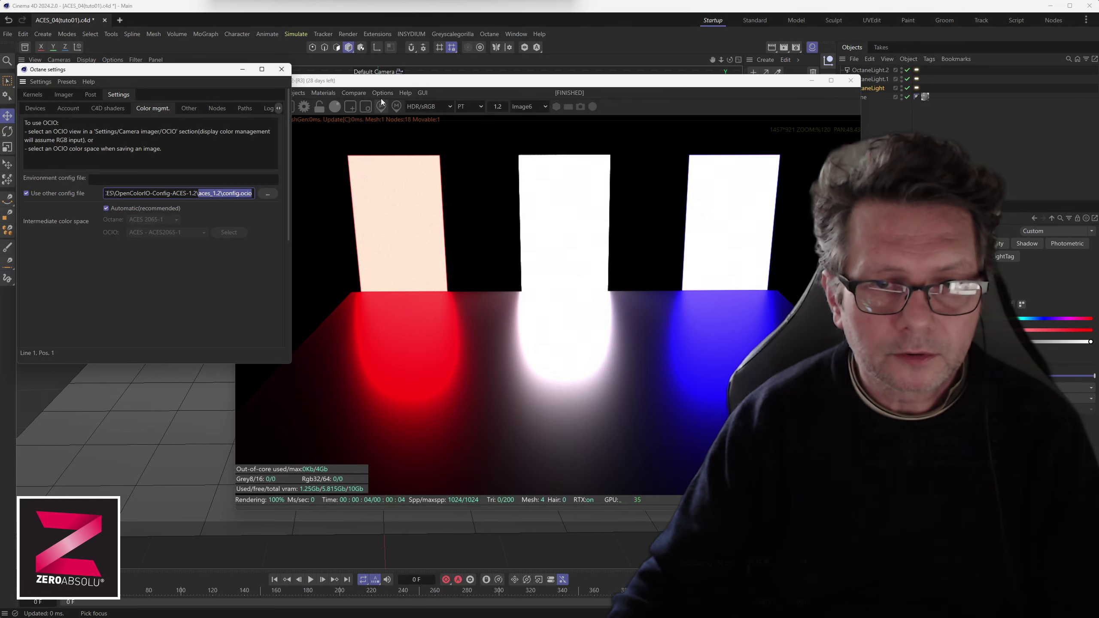
drag(396, 84, 208, 84)
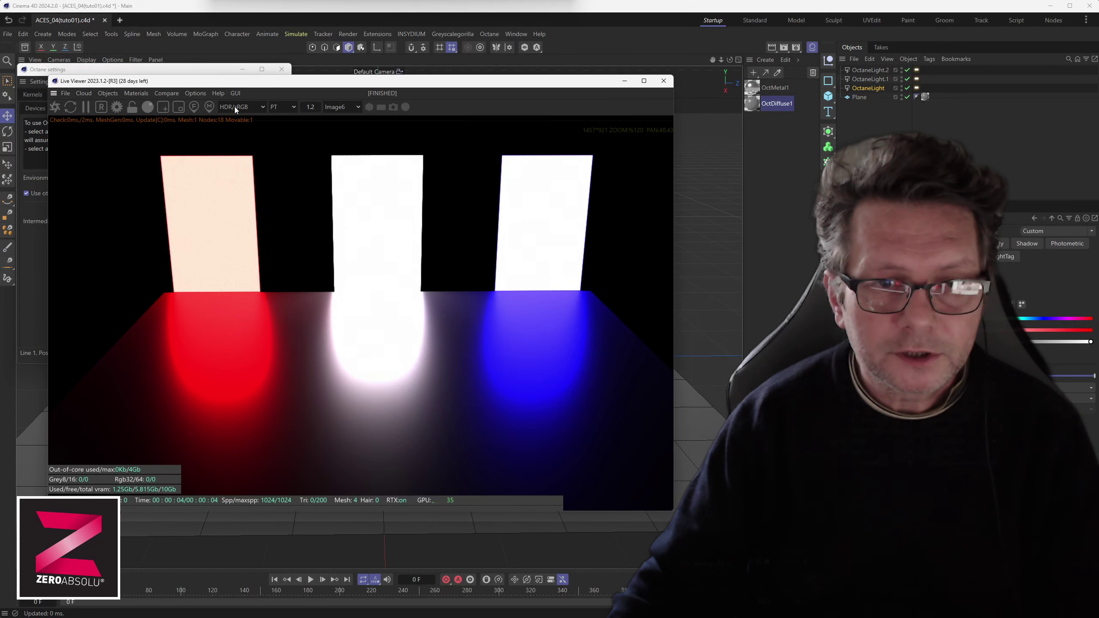
- Set the Live Viewer preview colour space to ACES2065-1, whitening the panels
drag(242, 81, 263, 80)
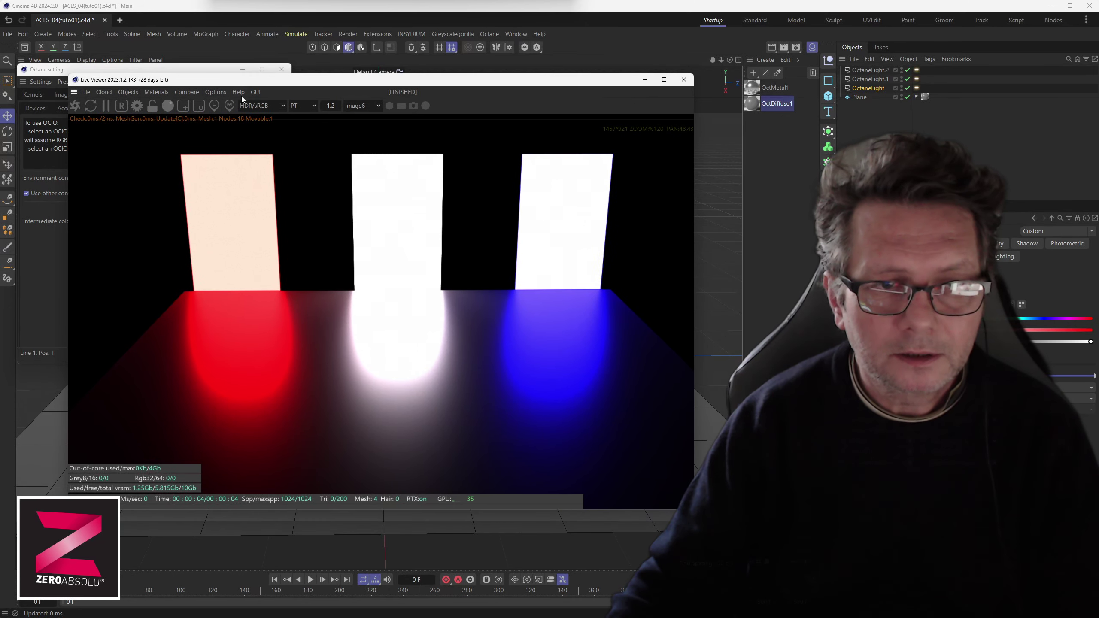
click(260, 106)
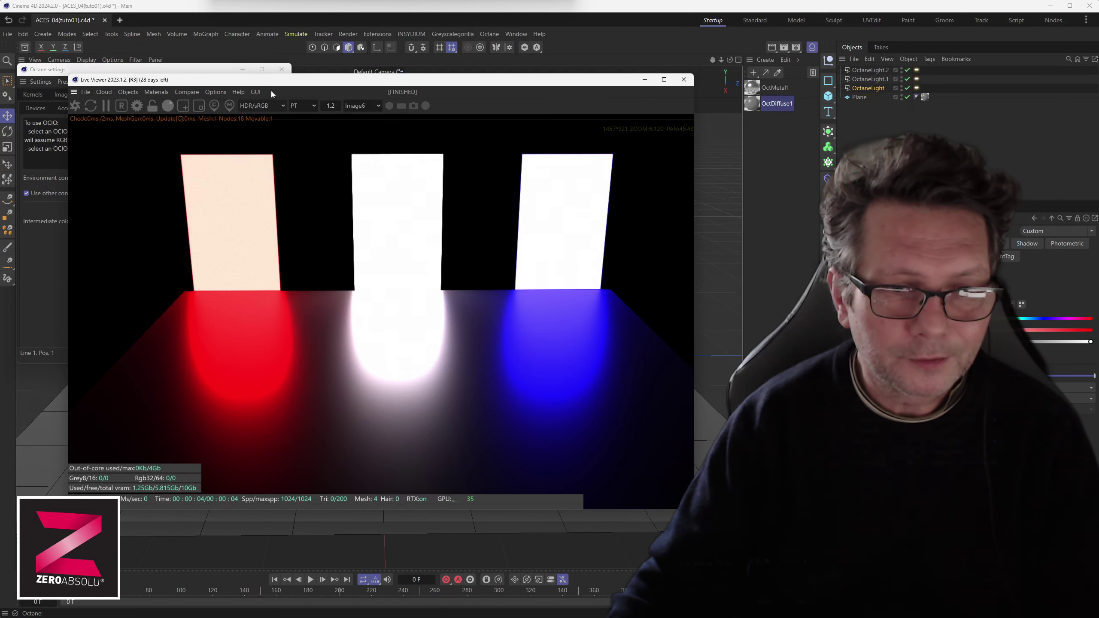
click(267, 105)
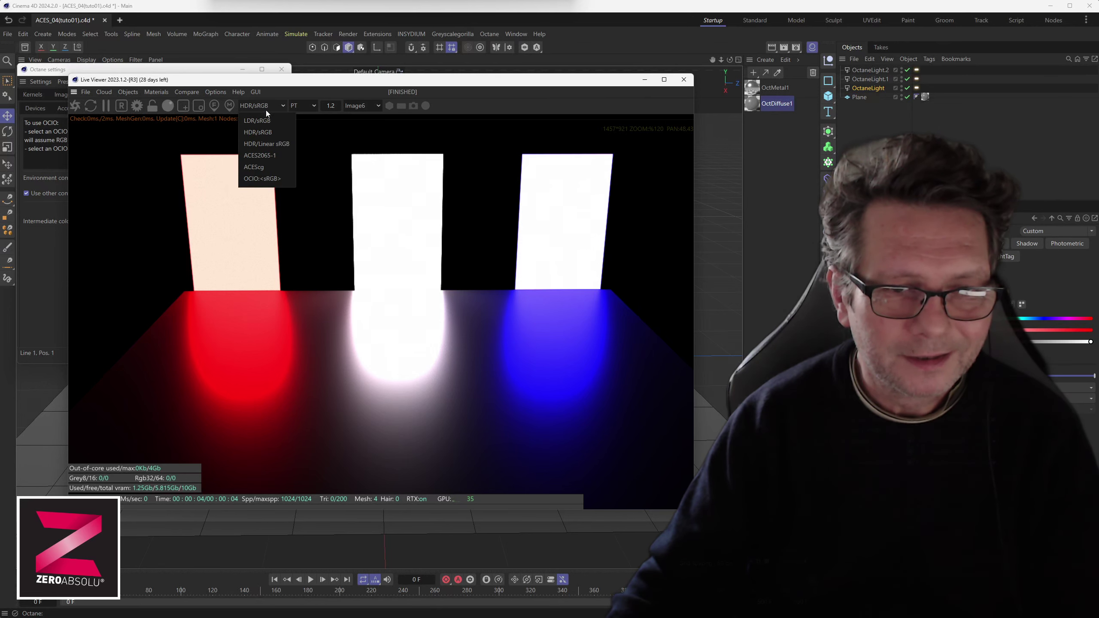
click(263, 156)
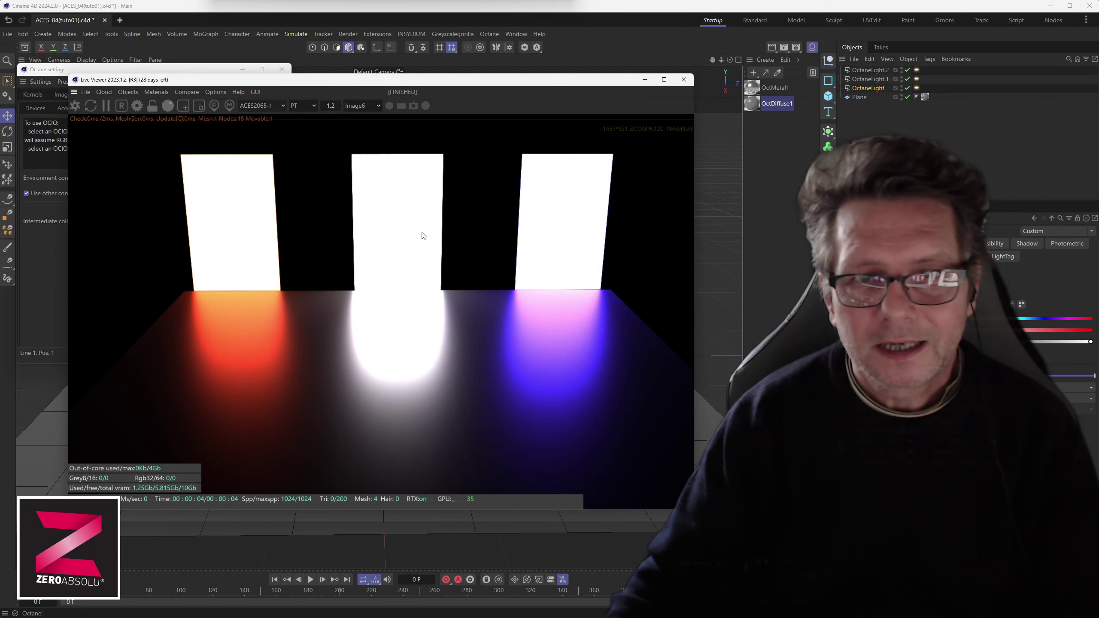
mouse_move(331, 84)
mouse_down()
mouse_move(568, 70)
mouse_move(557, 73)
mouse_up()
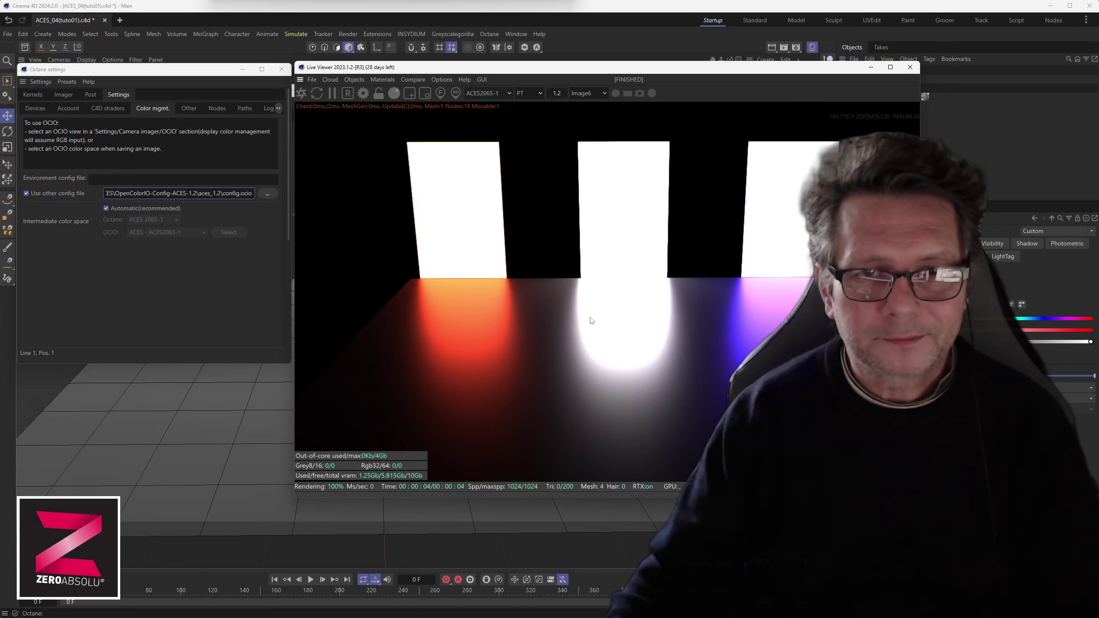
- Return to the Imager tone-mapping settings and set the preview colour space back to HDR/sRGB
click(68, 96)
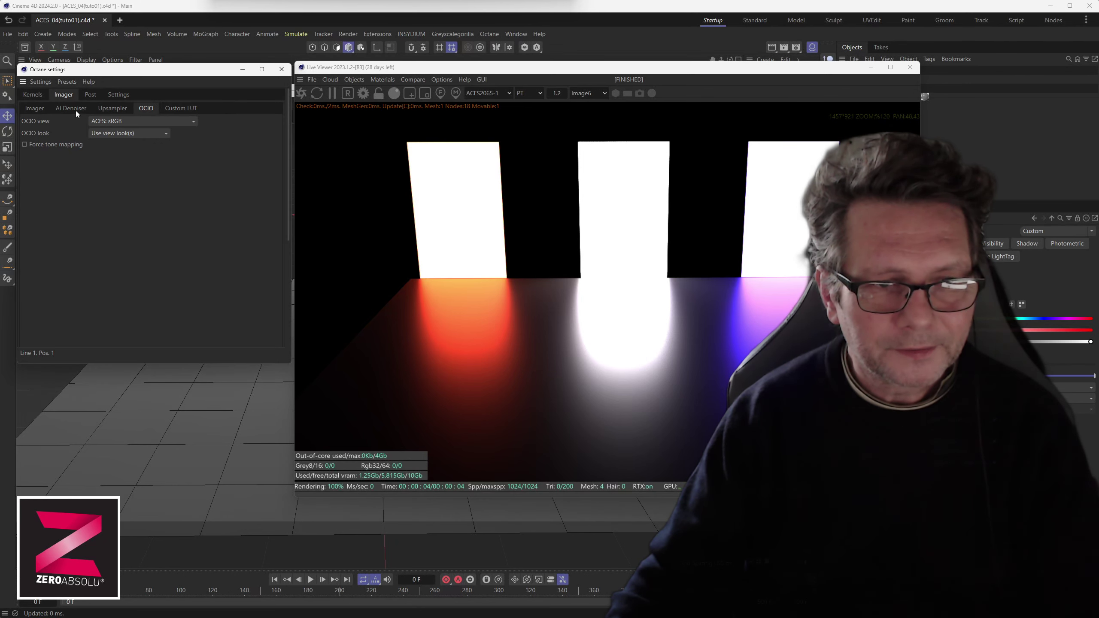
click(34, 108)
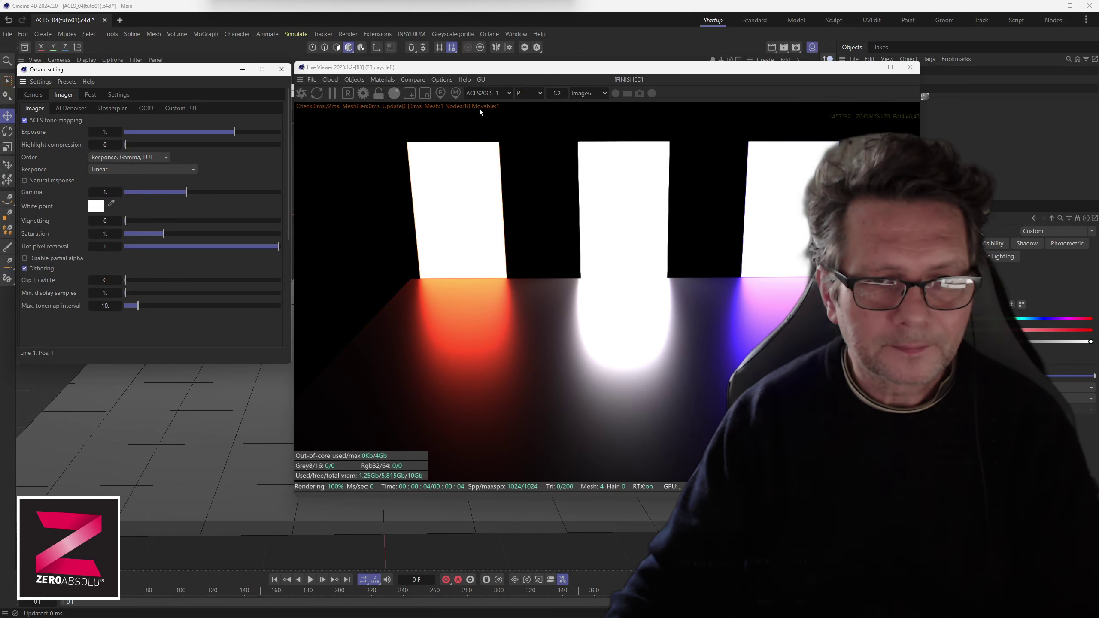
click(486, 93)
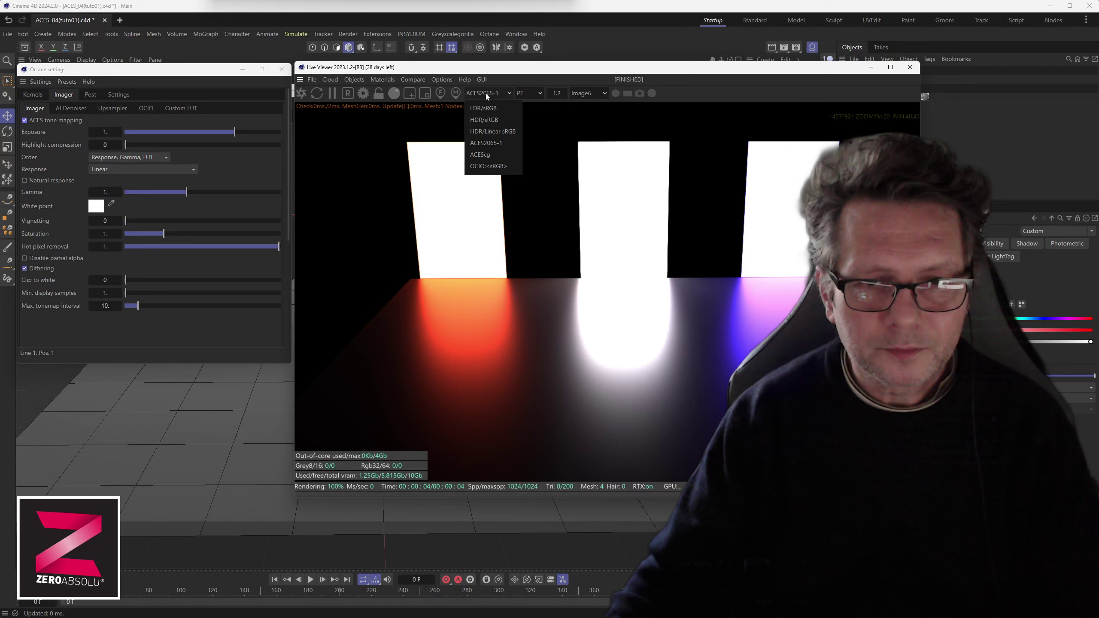
click(488, 120)
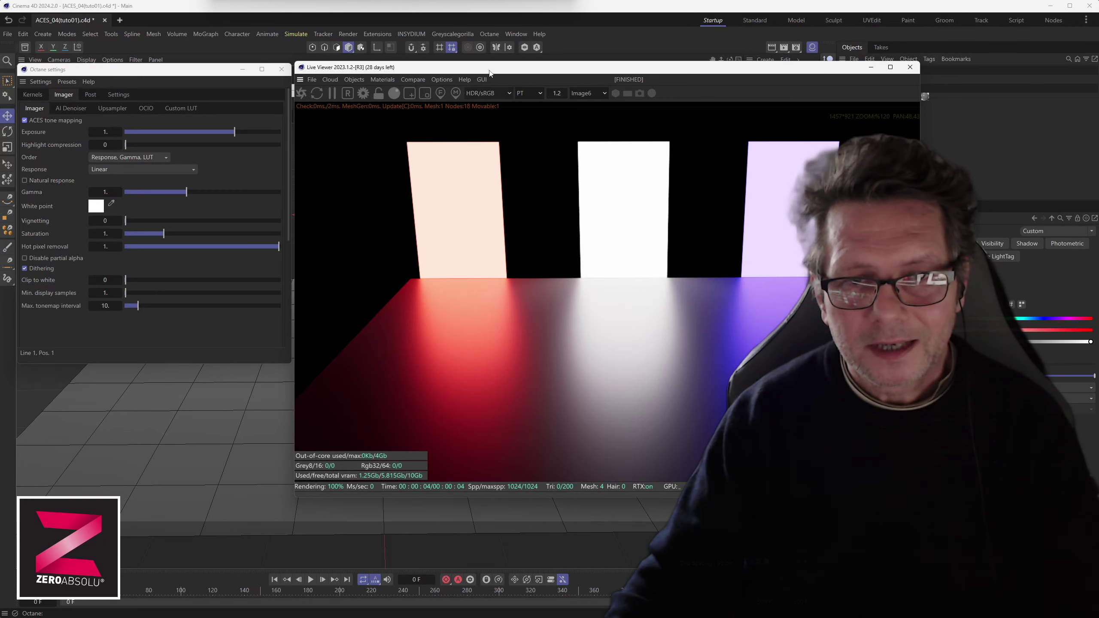
drag(490, 74, 306, 73)
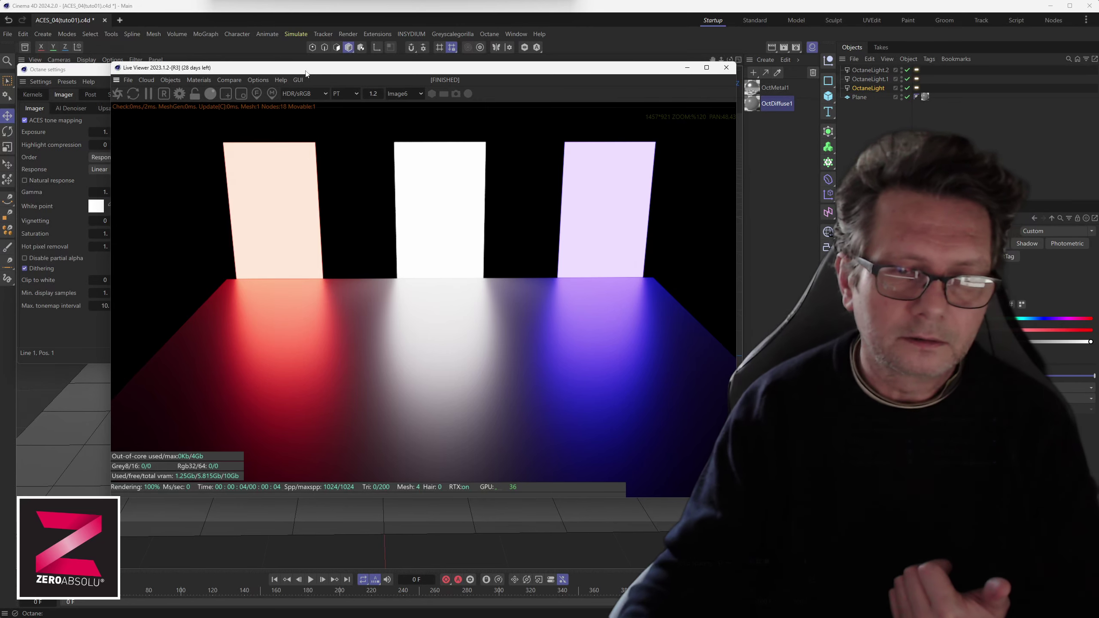
- Show the path-tracing kernel settings and drag the GI clamp slider down and back up
drag(305, 73, 392, 68)
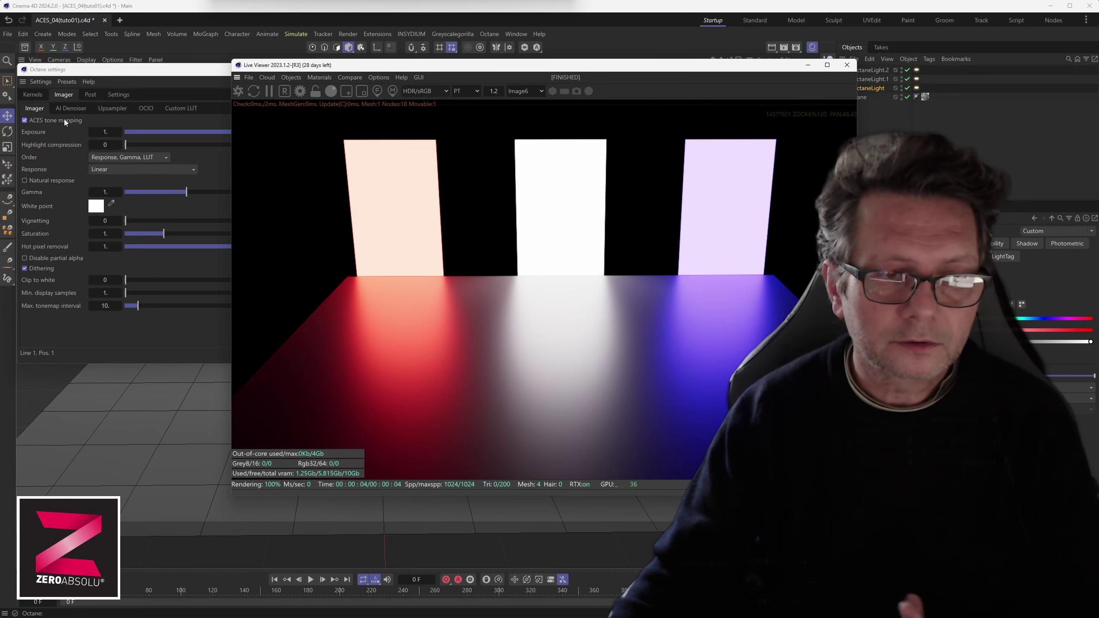
click(35, 95)
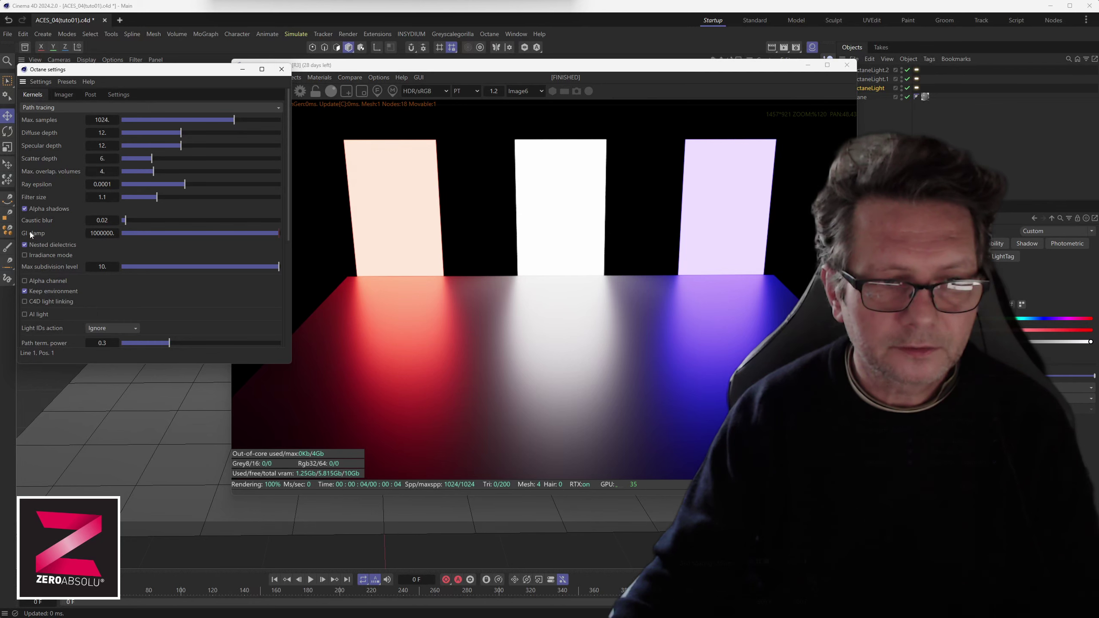
drag(99, 77, 134, 94)
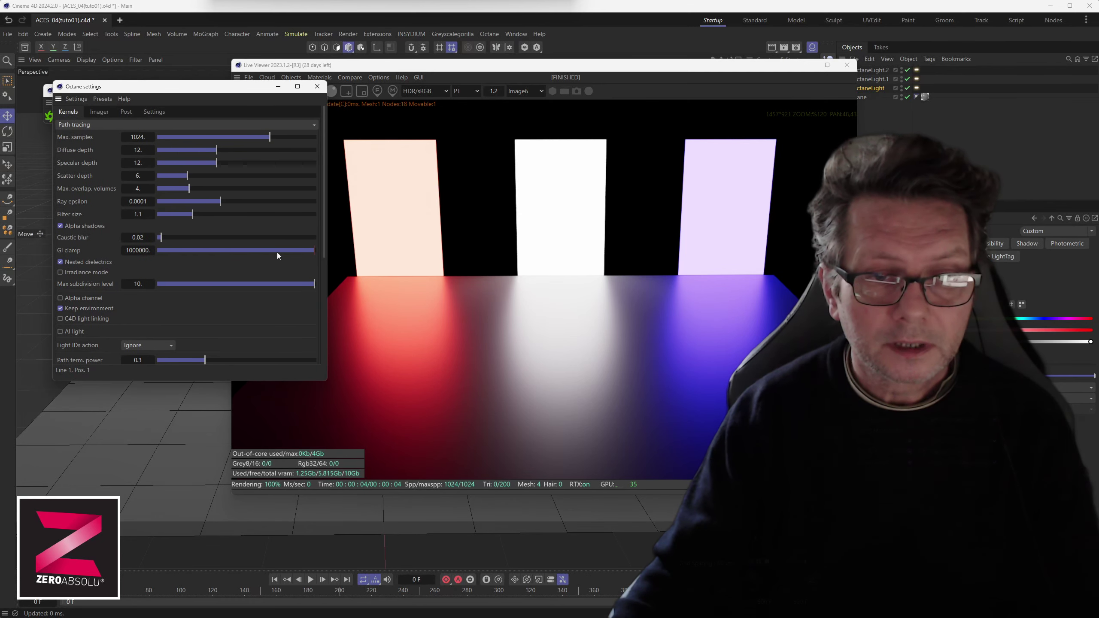
drag(311, 254, 158, 252)
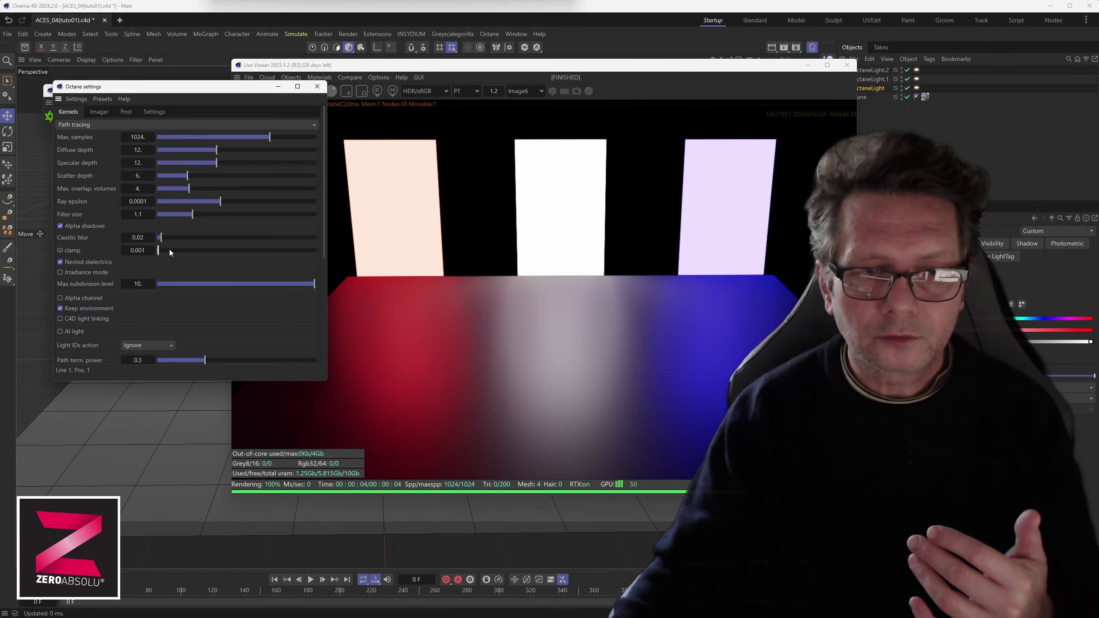
drag(165, 250, 420, 251)
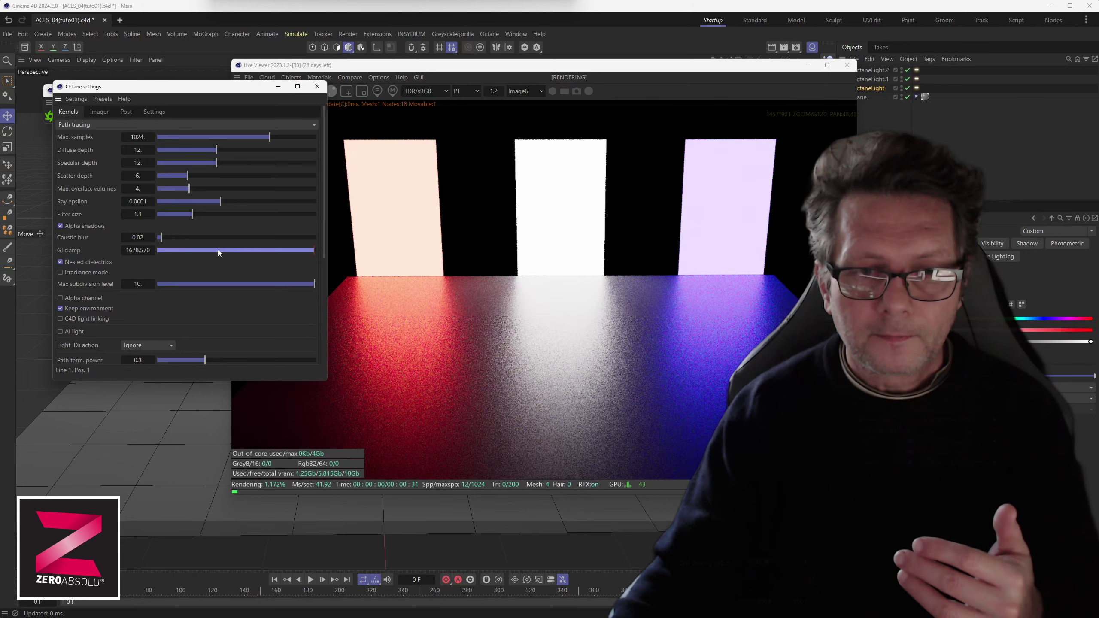
click(234, 255)
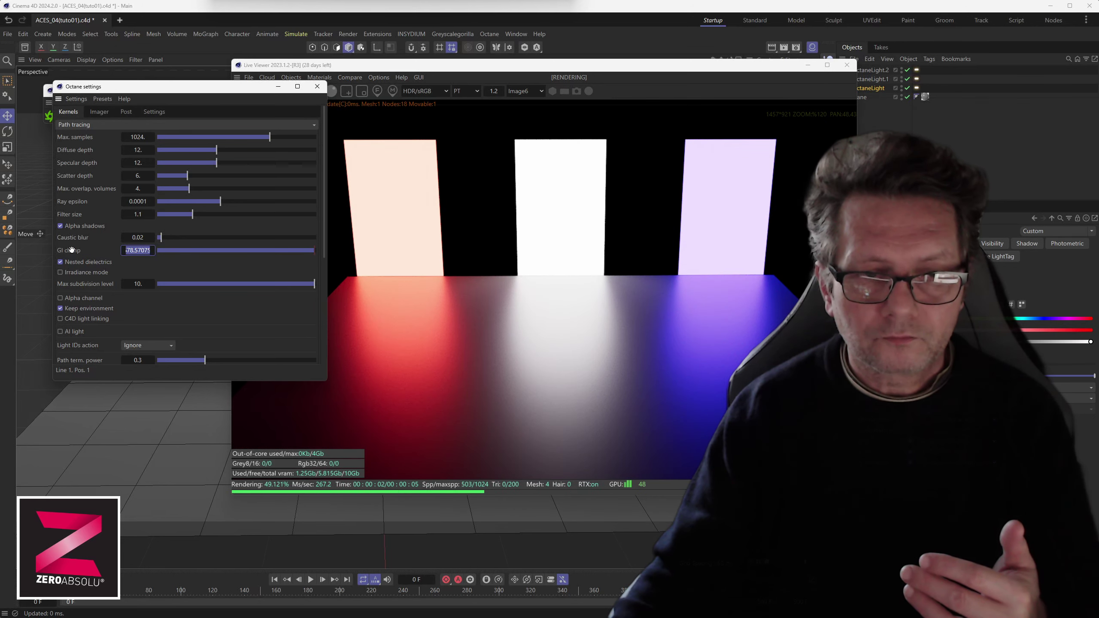
- Enter 1000000 as the GI clamp value and commit it
right_click(131, 250)
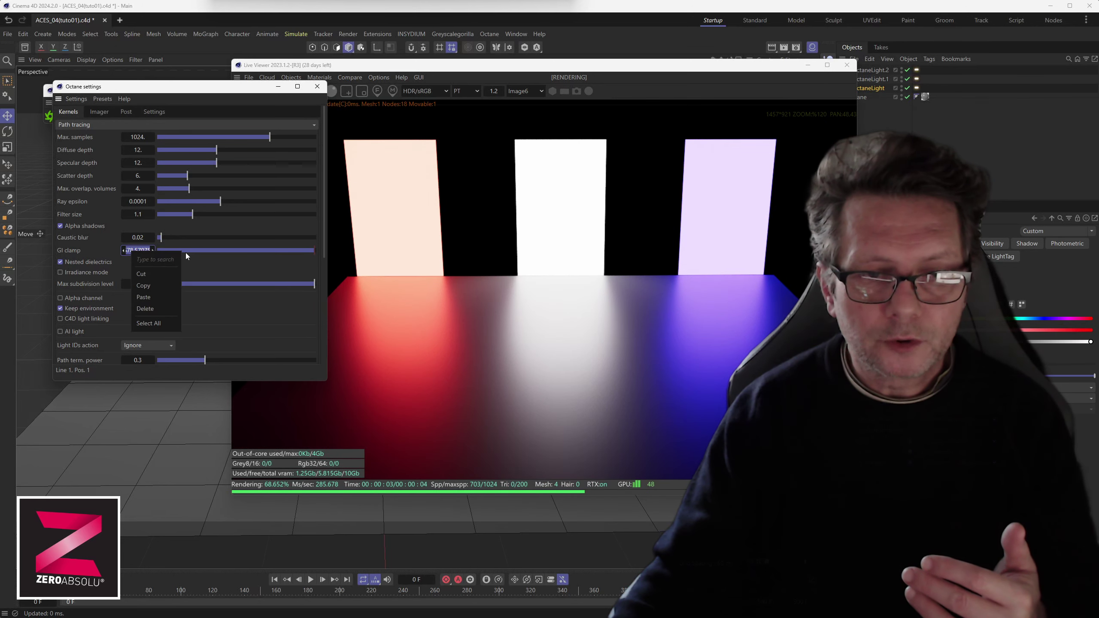
click(203, 250)
drag(202, 250, 473, 248)
double_click(138, 250)
text(100000)
key(Return)
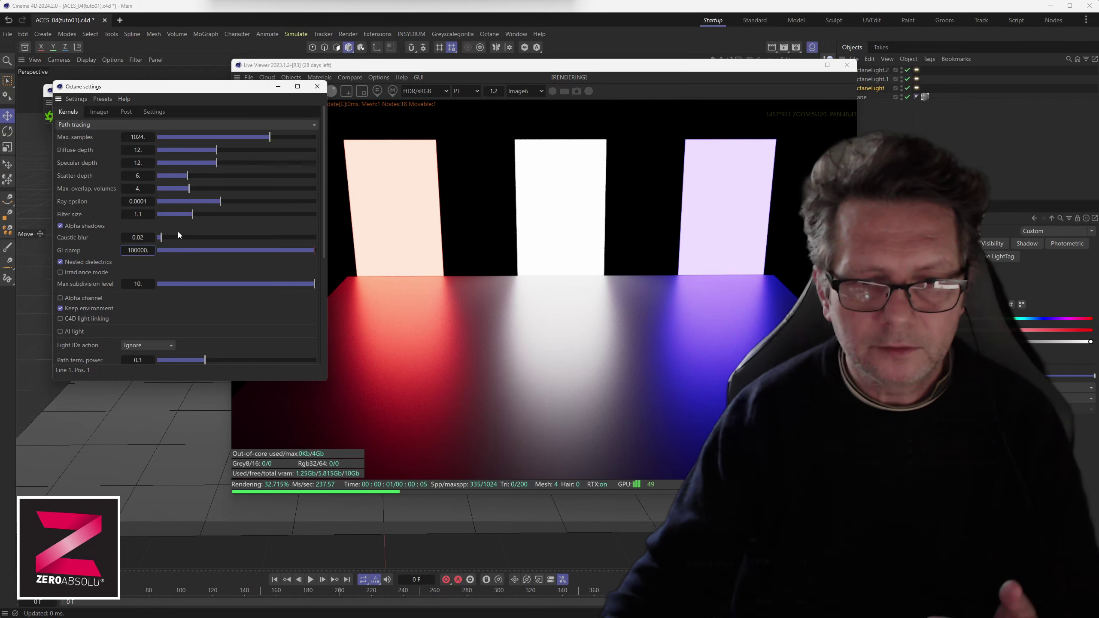
click(140, 251)
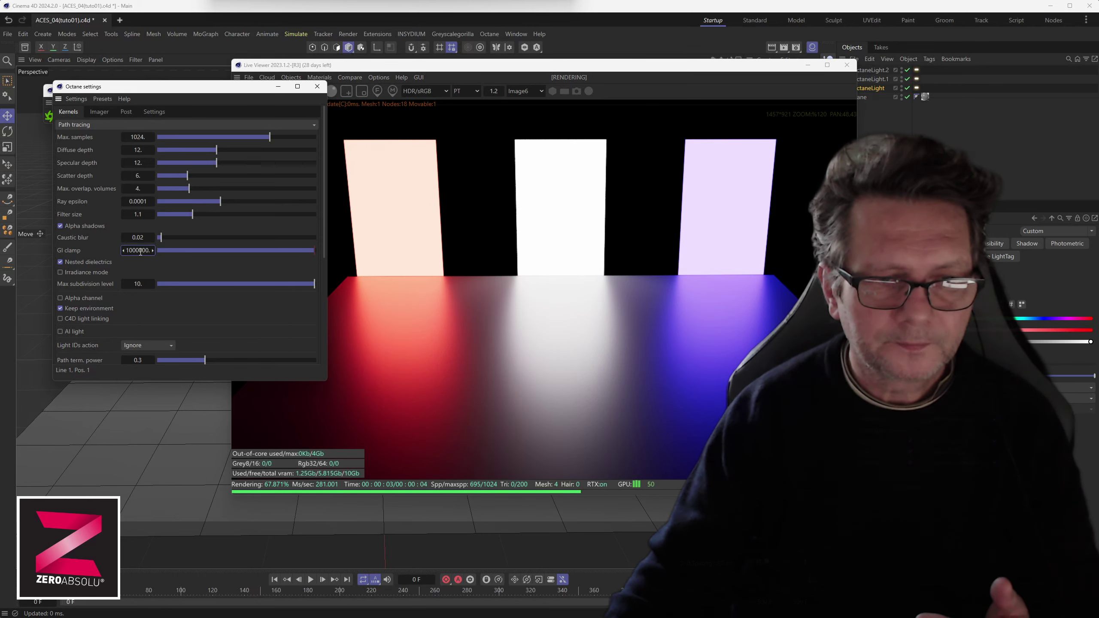
key(Return)
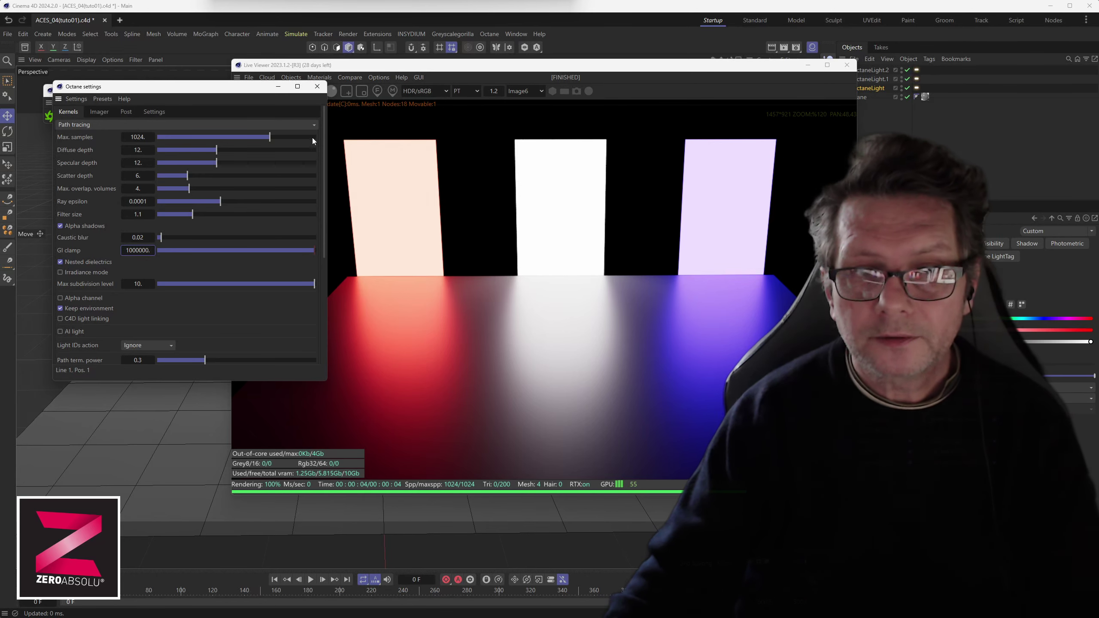
drag(389, 65, 356, 56)
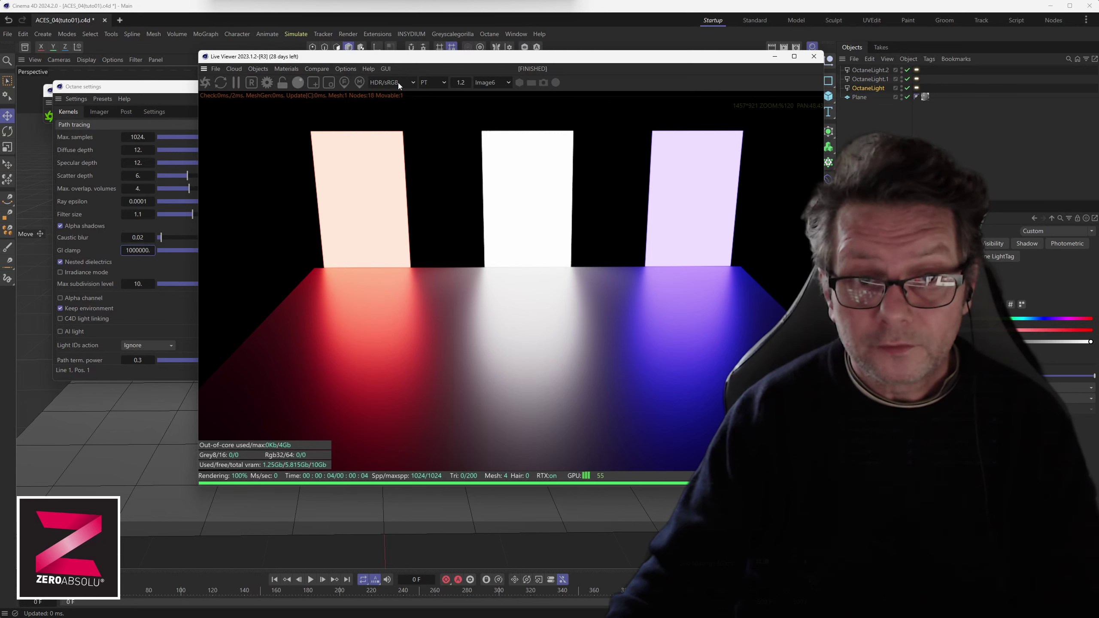
click(399, 82)
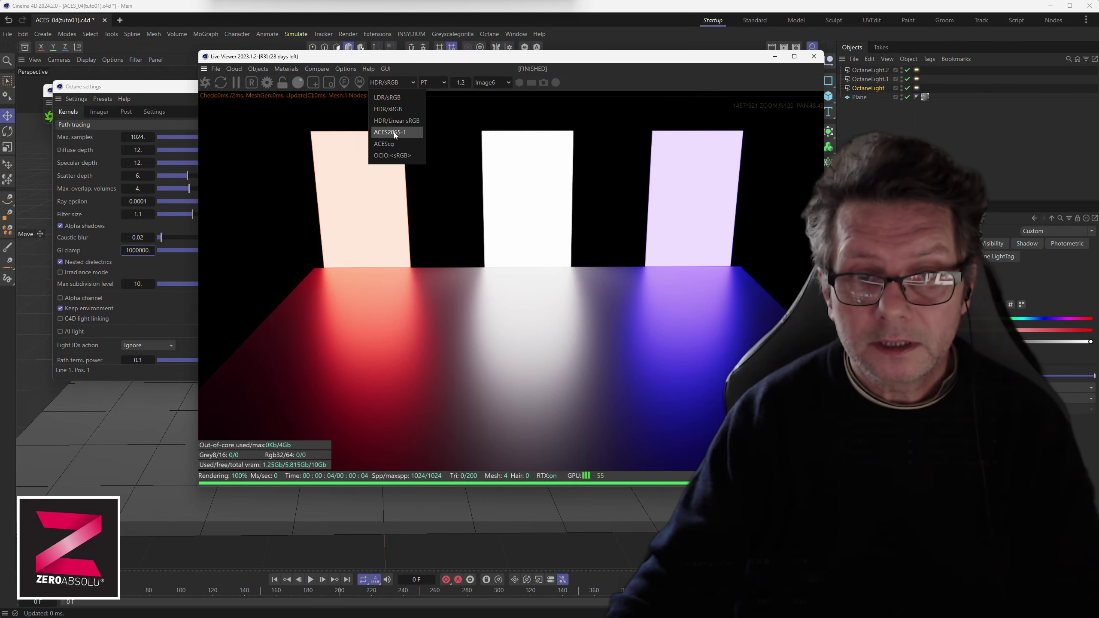
click(394, 144)
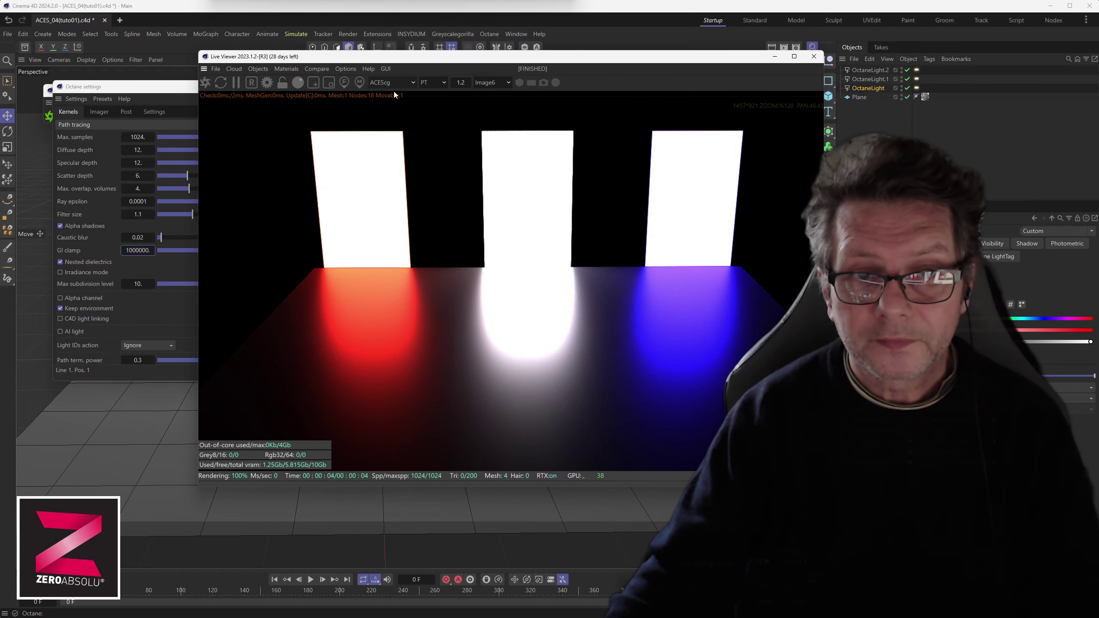
click(390, 85)
click(386, 149)
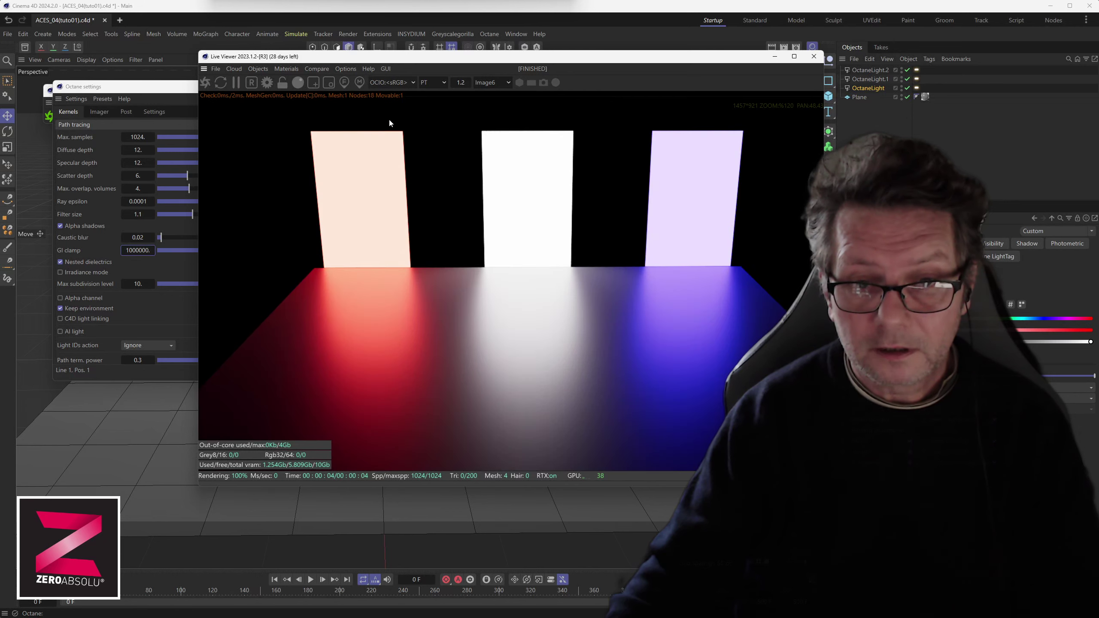
click(388, 84)
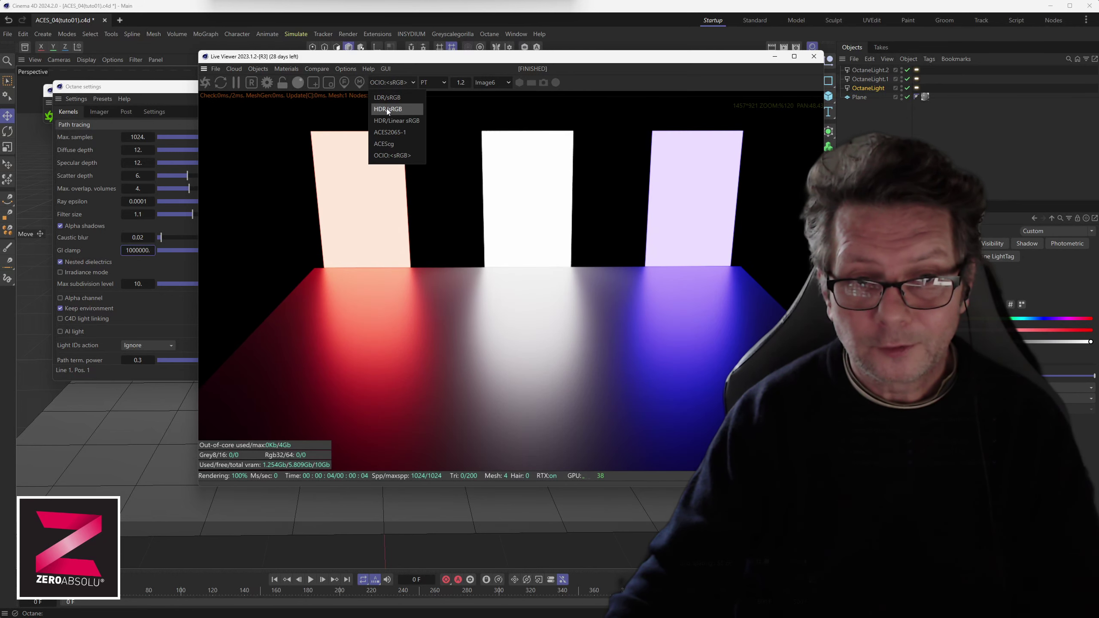
click(385, 106)
click(388, 82)
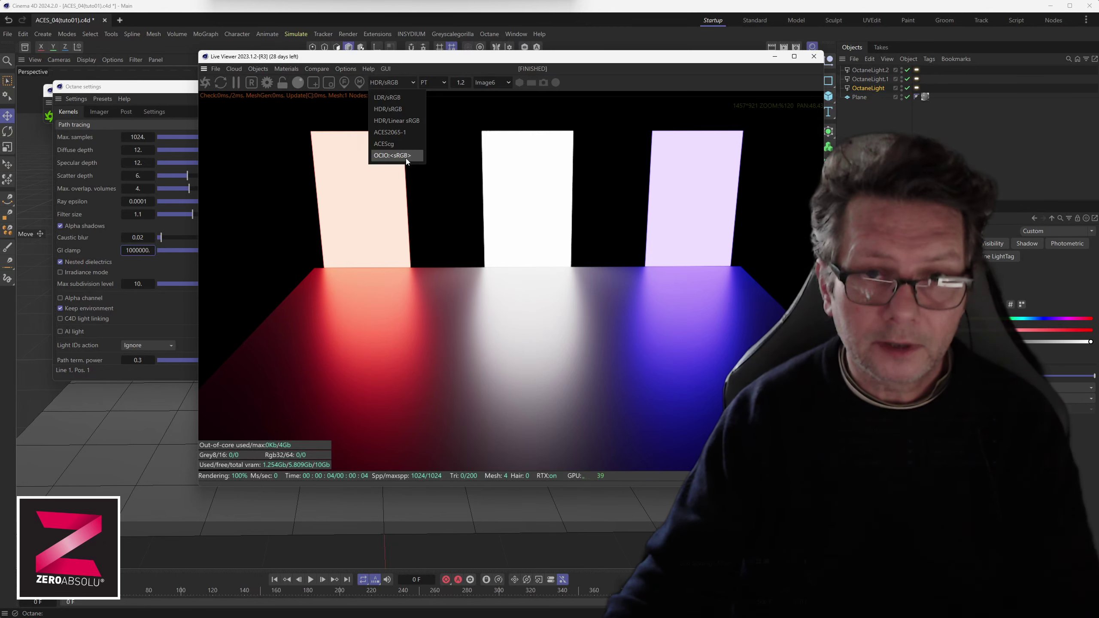
click(406, 158)
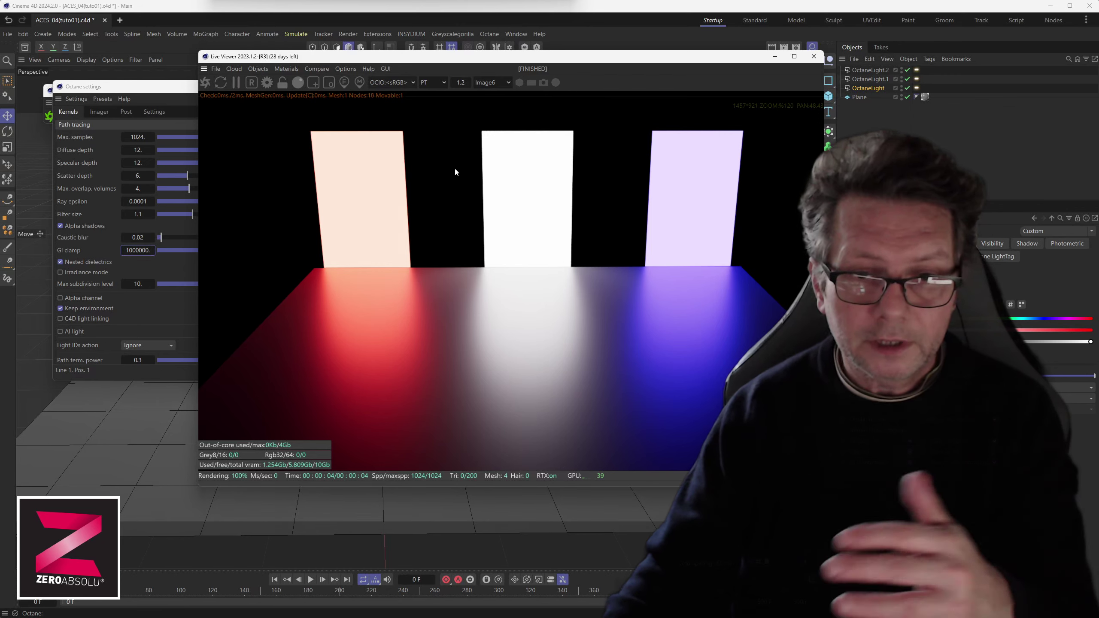
click(397, 83)
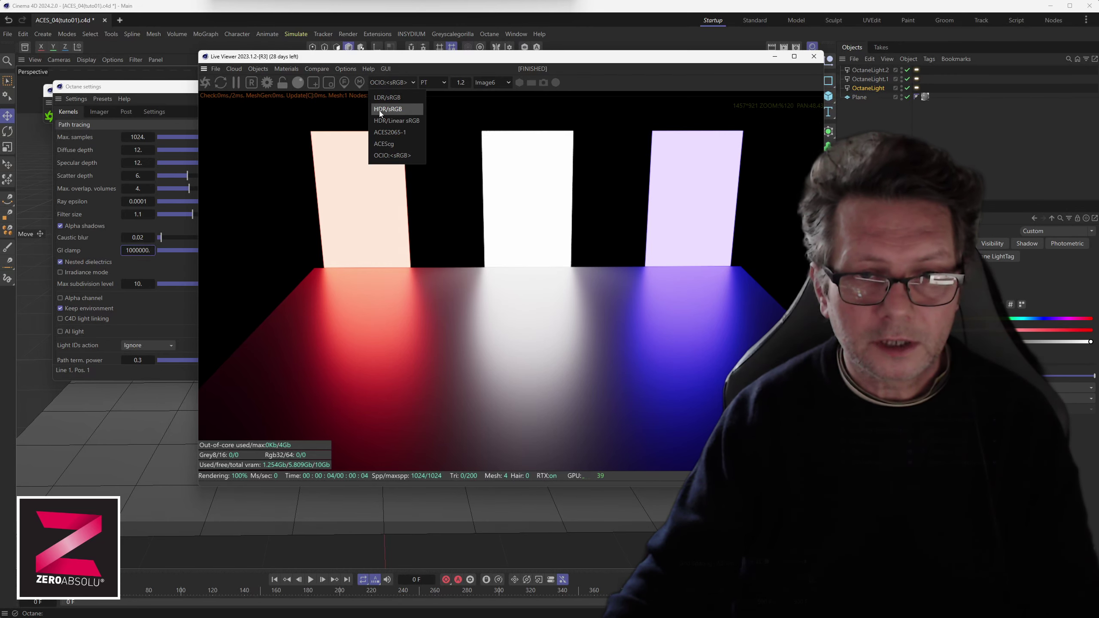
click(390, 110)
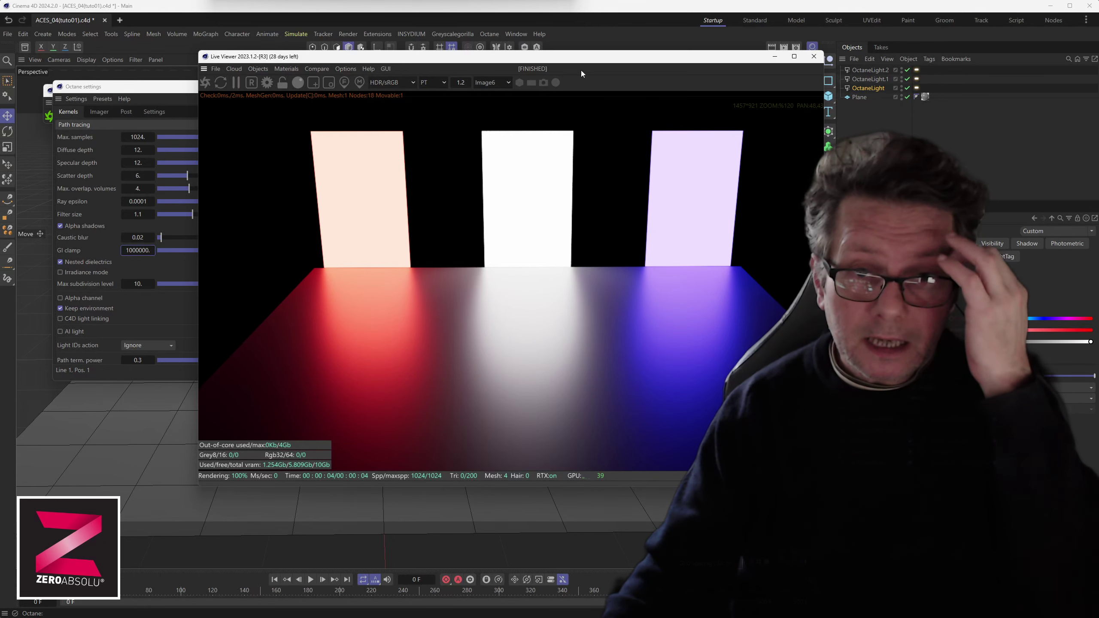
drag(577, 64, 444, 90)
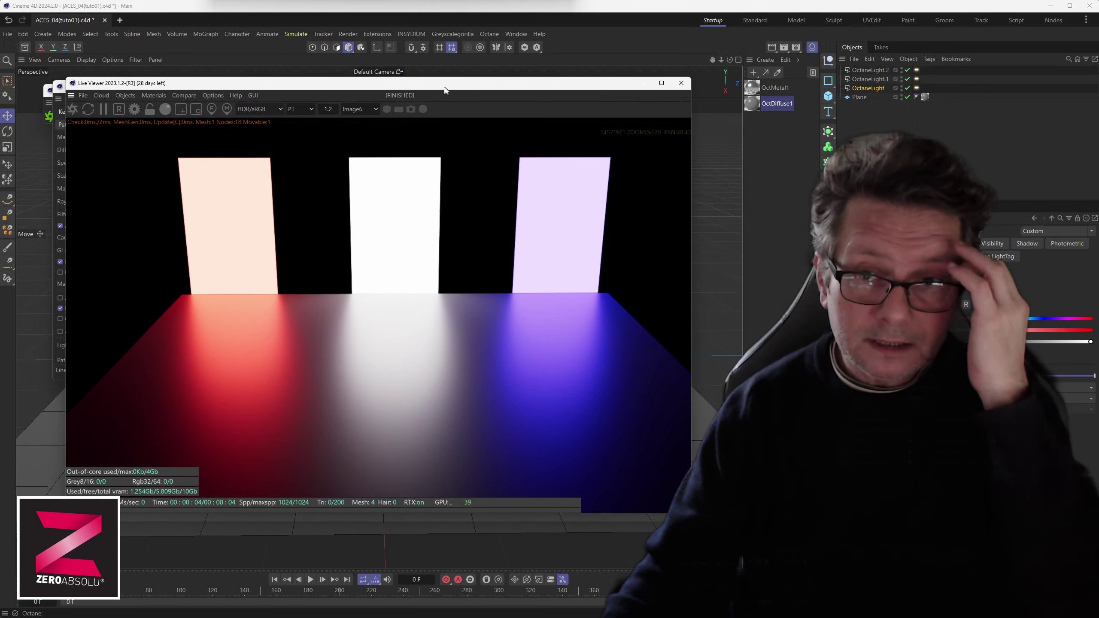
- Bring up Render Settings on the Octane Renderer page (HDR Float 32-bit, sRGB) and move it aside
click(796, 47)
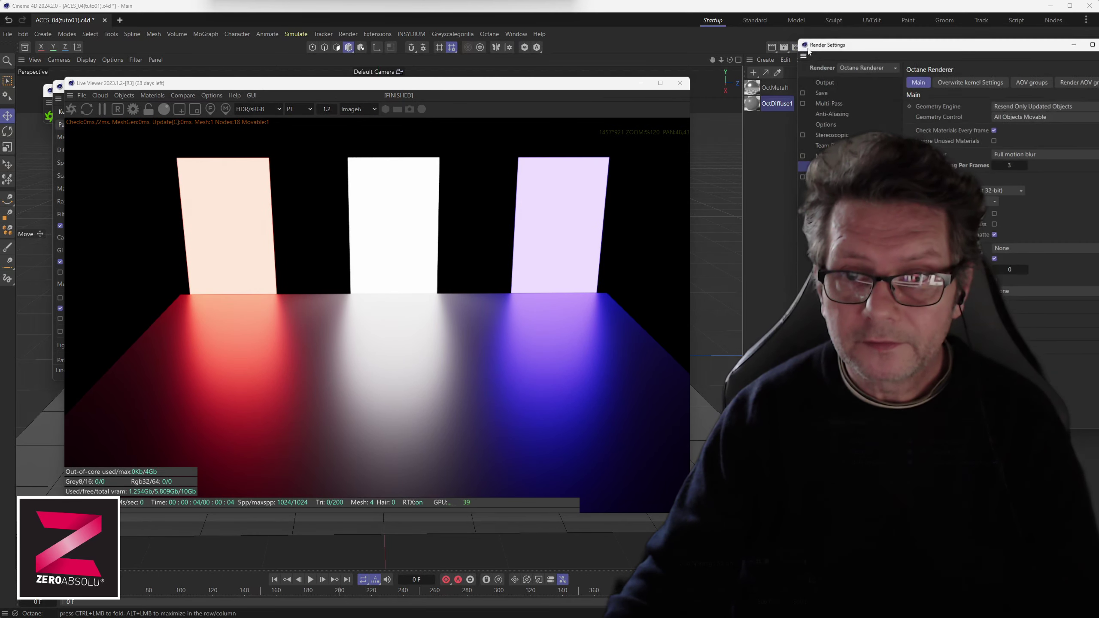
drag(866, 47, 331, 63)
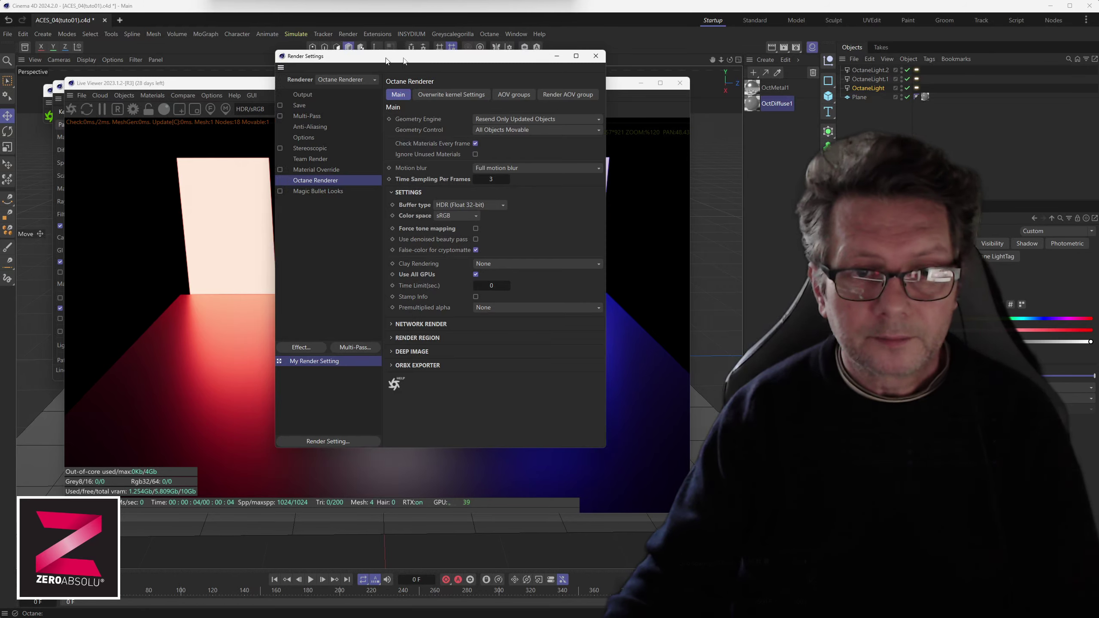
mouse_move(373, 61)
mouse_down()
mouse_move(837, 83)
mouse_move(845, 68)
mouse_up()
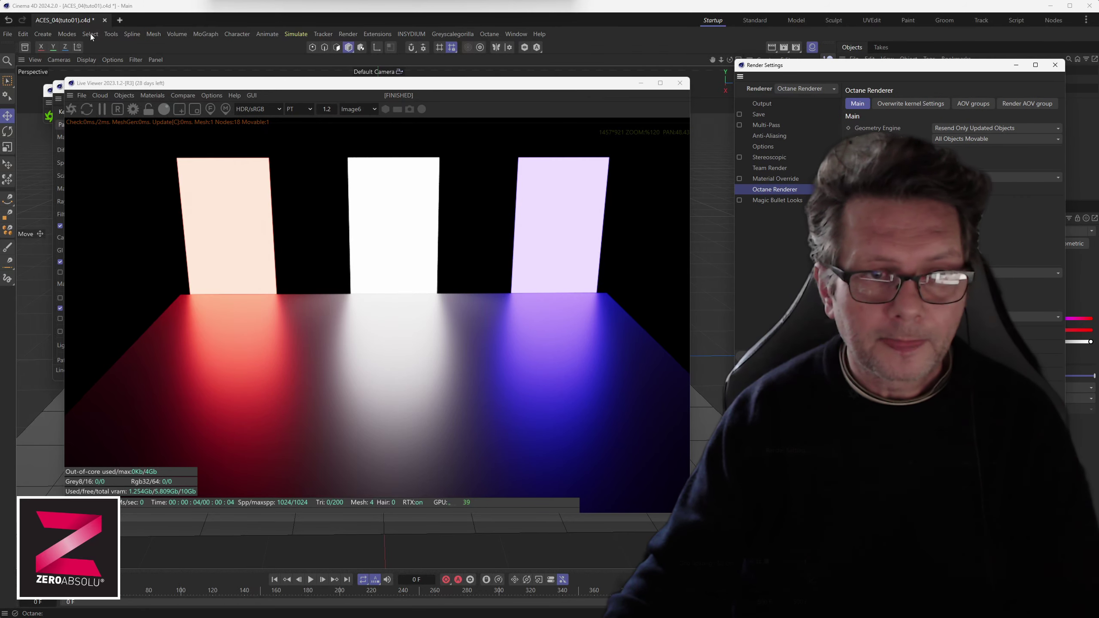
click(23, 34)
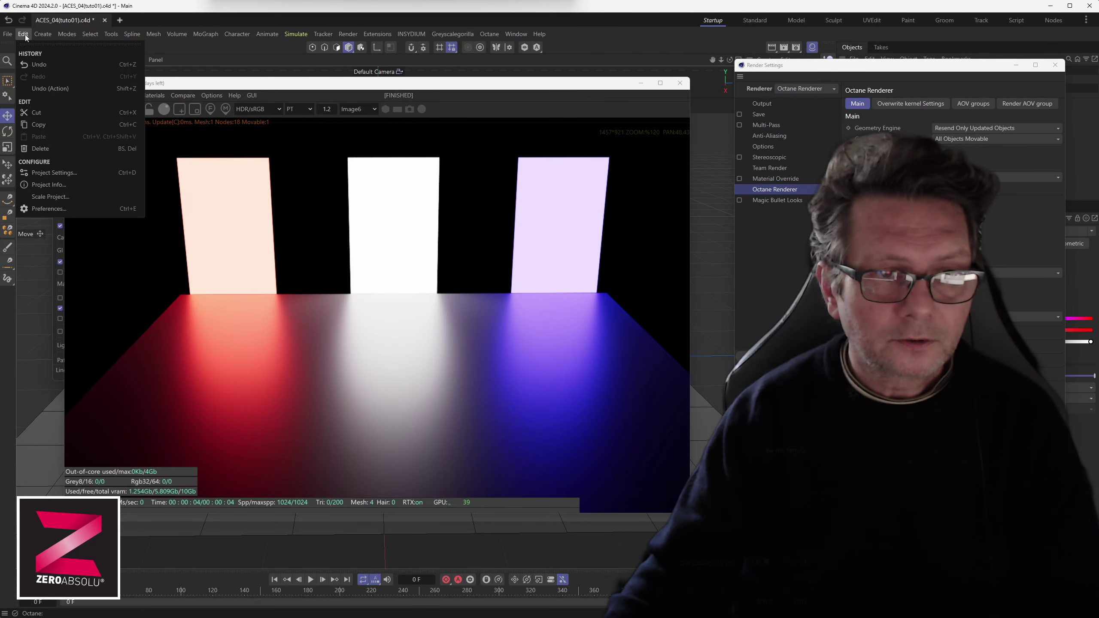
- Inspect the sRGB Display Color Profile in Preferences without changing it, then centre Render Settings
click(48, 209)
drag(184, 204, 253, 87)
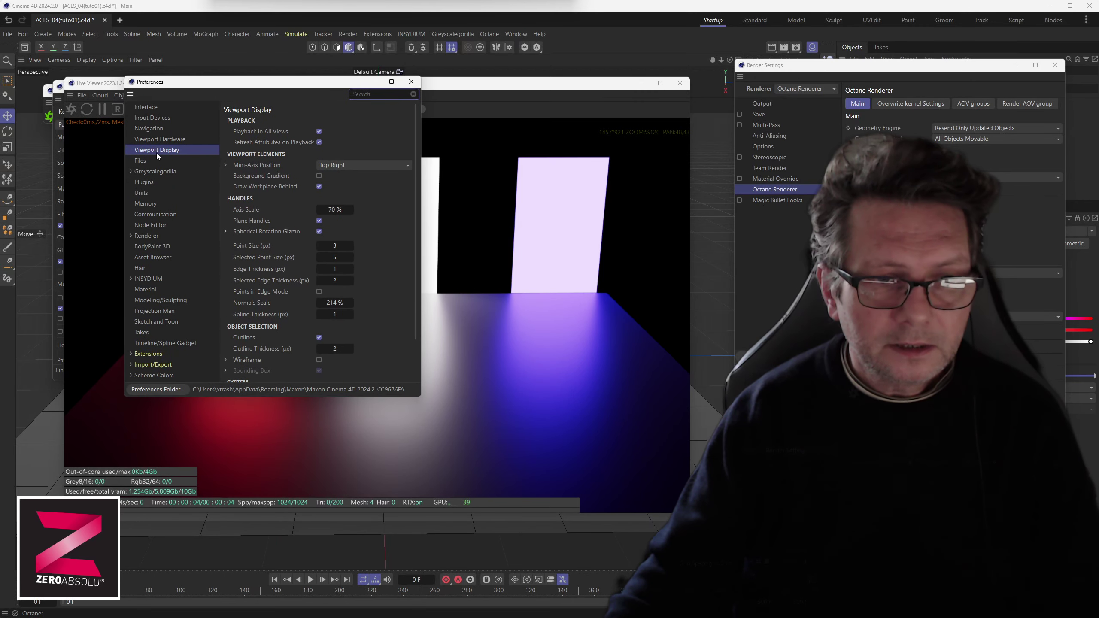
scroll(272, 275, down, 2)
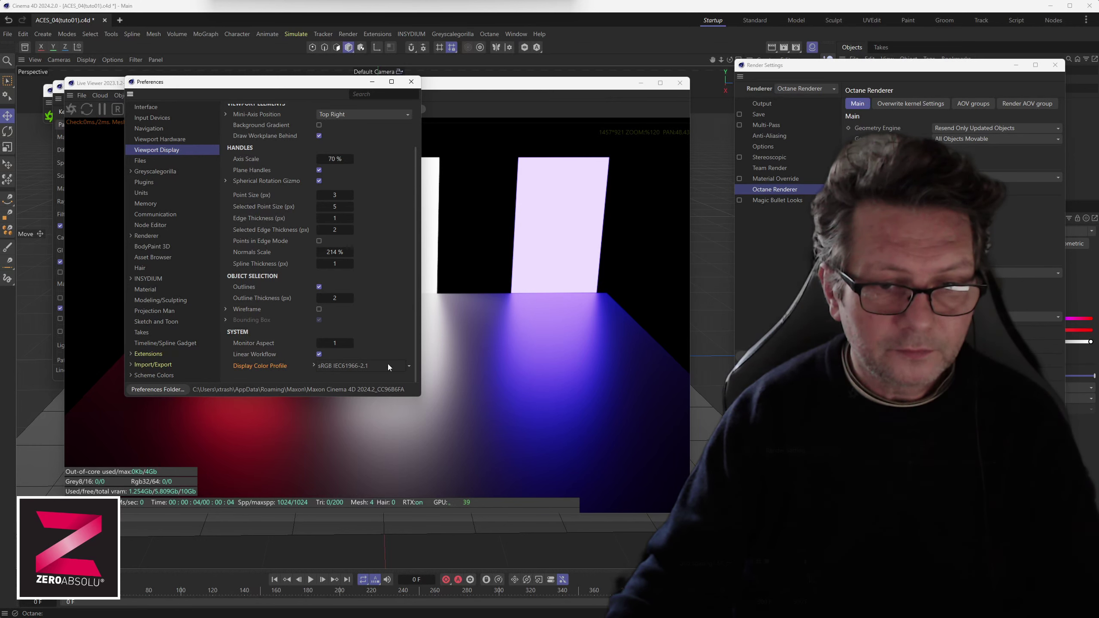
click(408, 365)
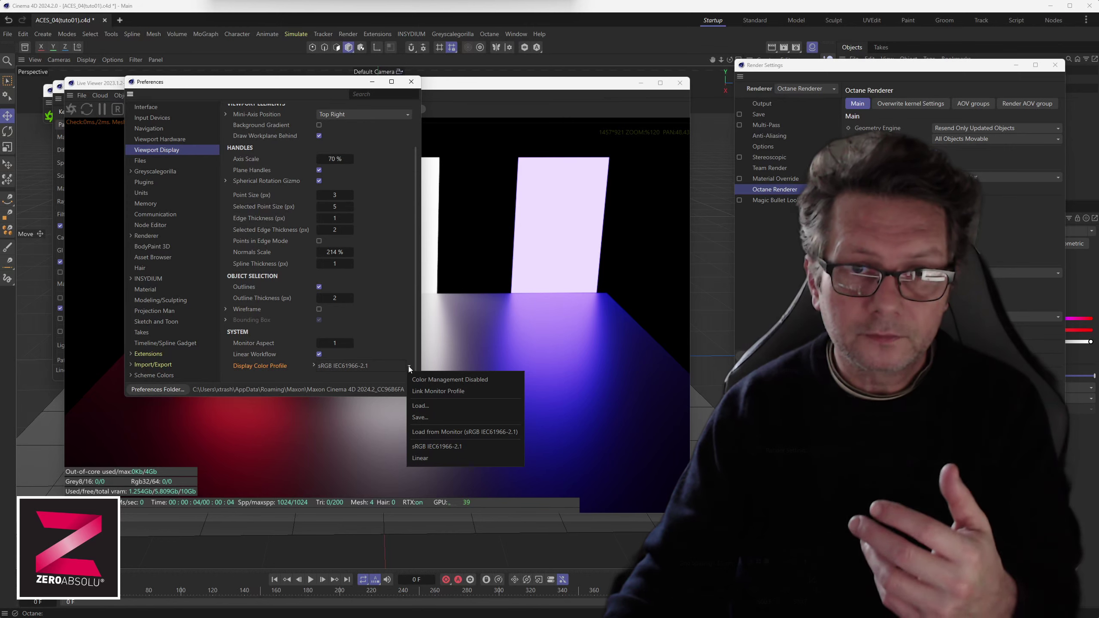
key(Escape)
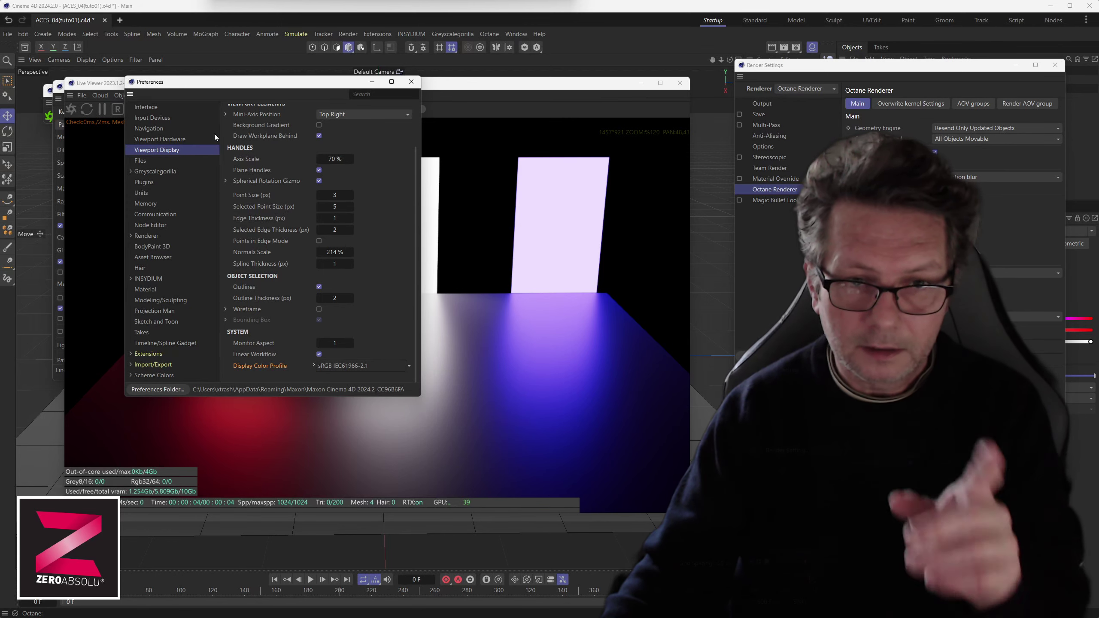
click(507, 87)
drag(779, 65, 249, 81)
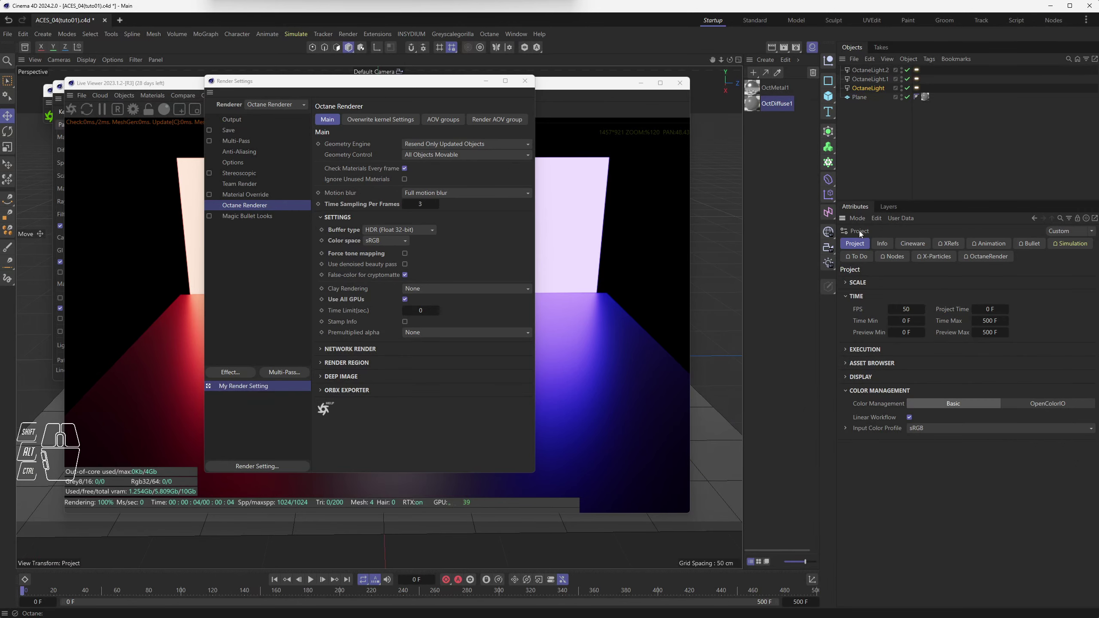
click(856, 392)
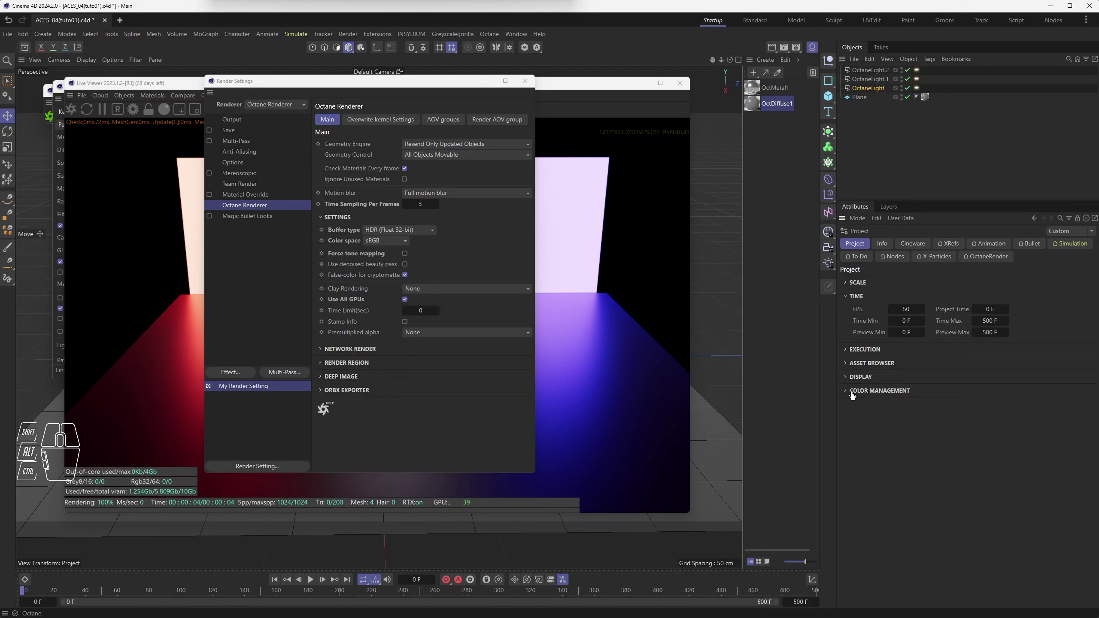
click(851, 392)
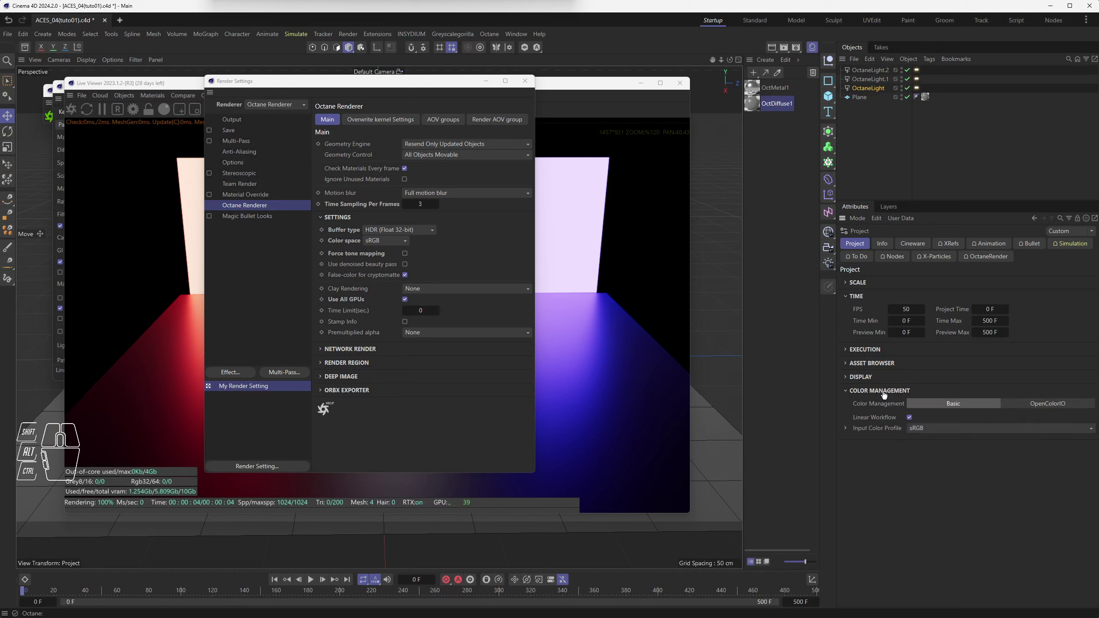
click(1038, 404)
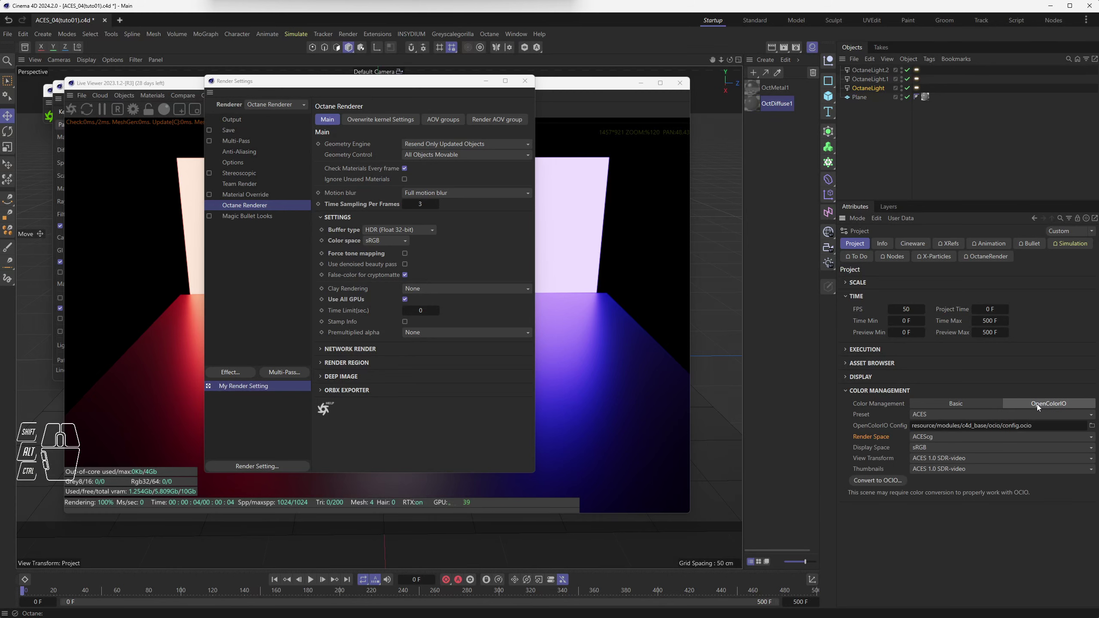
click(544, 92)
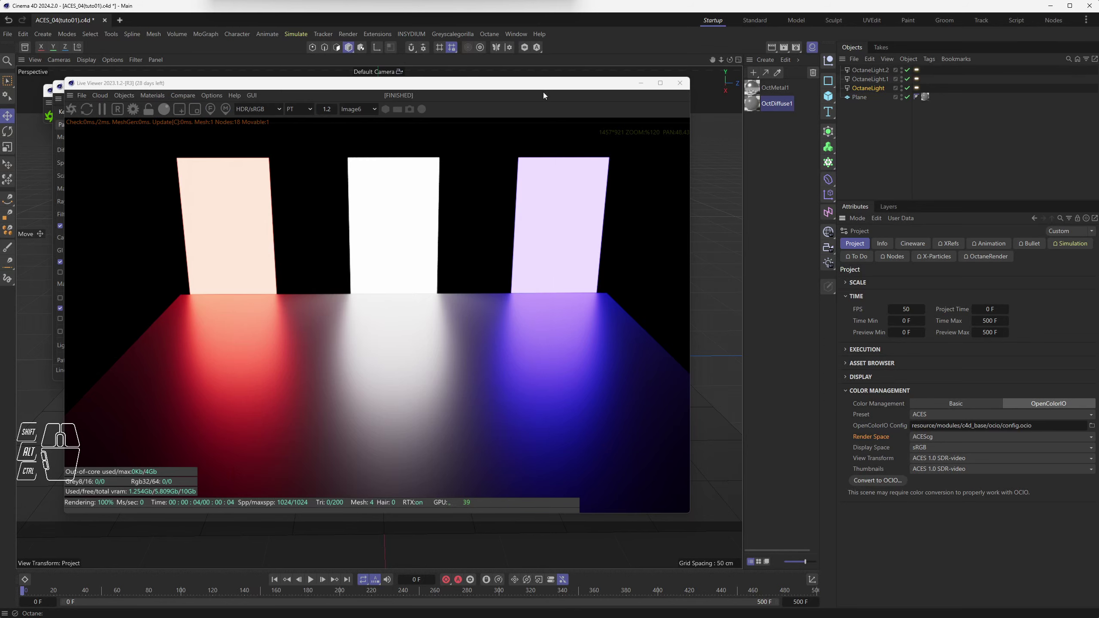
click(957, 406)
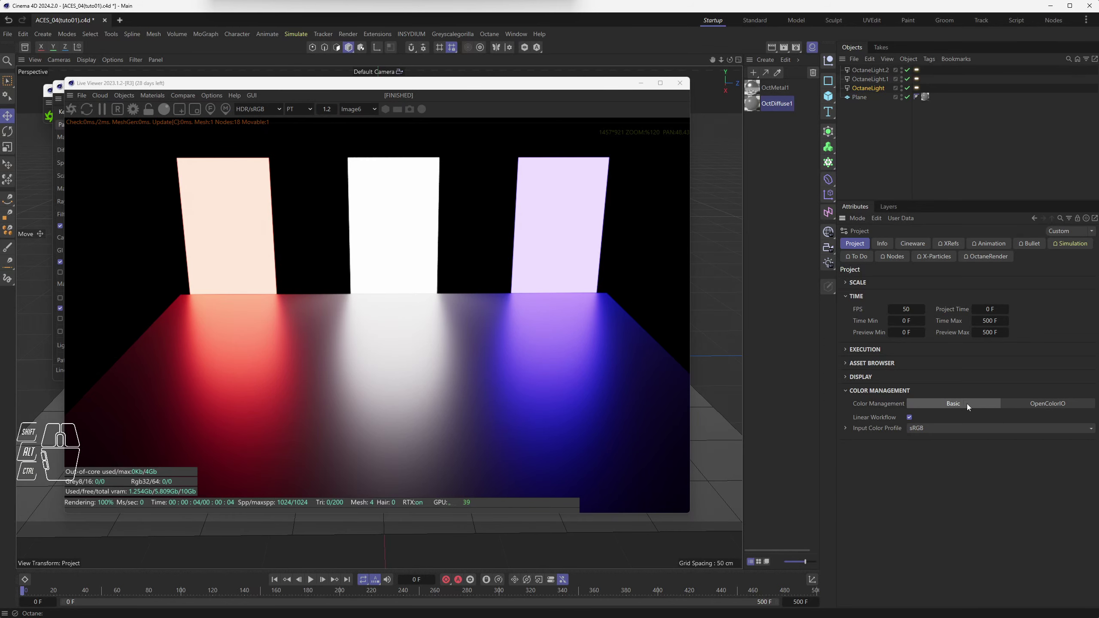
click(1033, 404)
drag(606, 90, 18, 90)
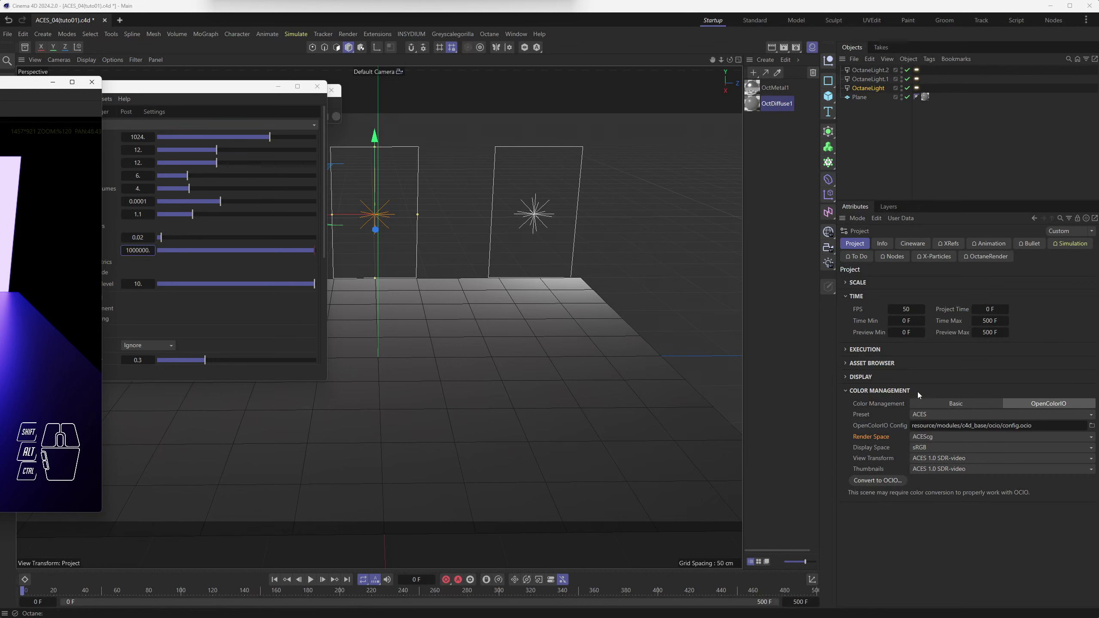
click(951, 405)
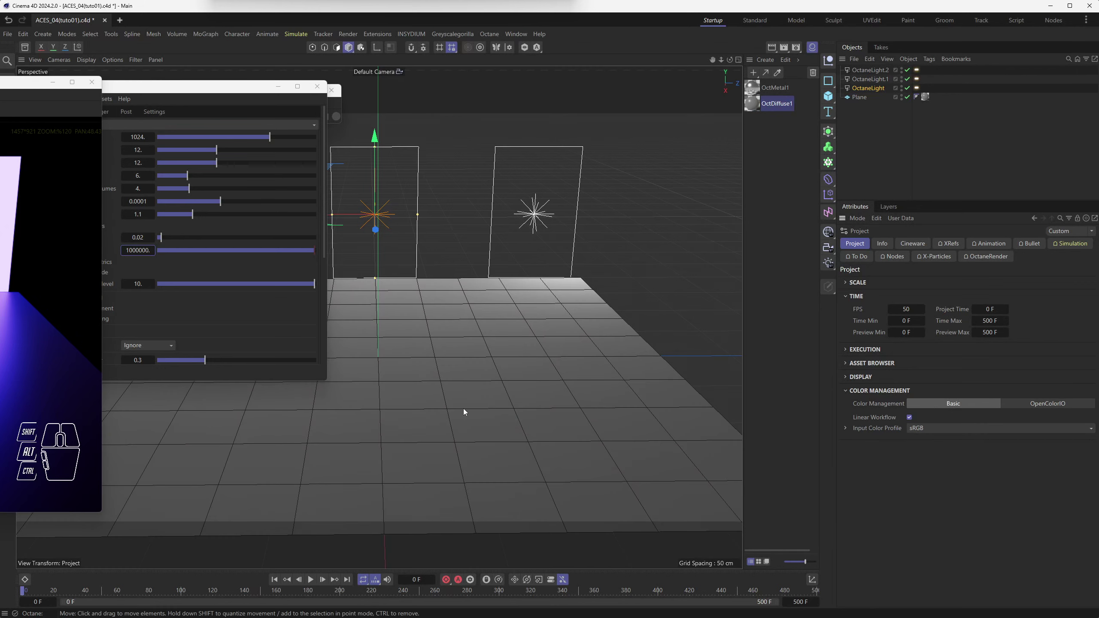
click(1042, 403)
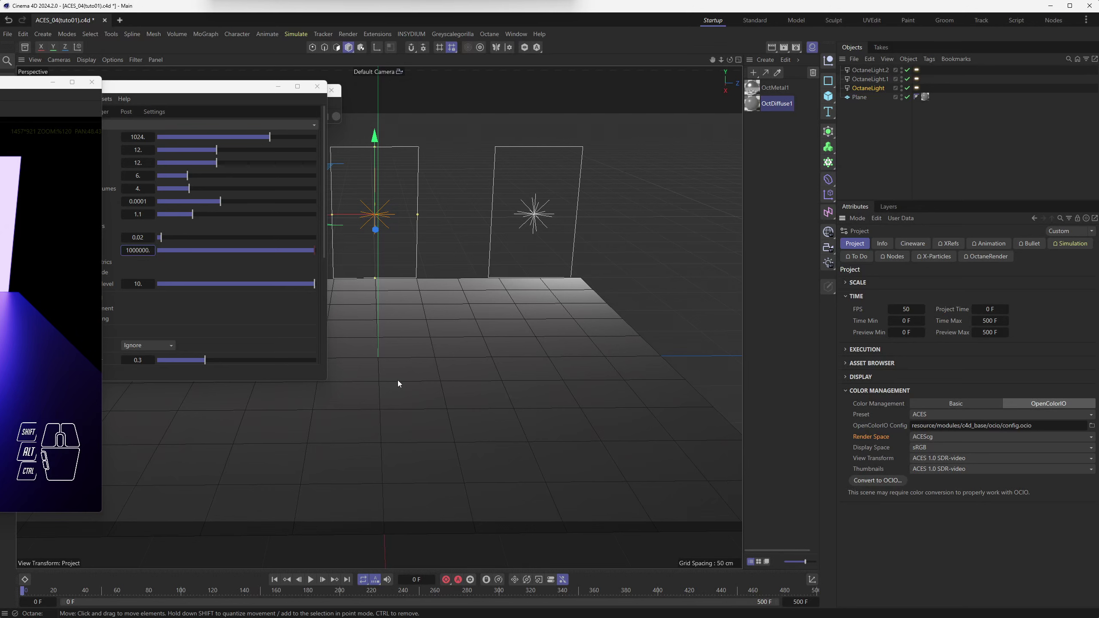
drag(8, 86, 550, 91)
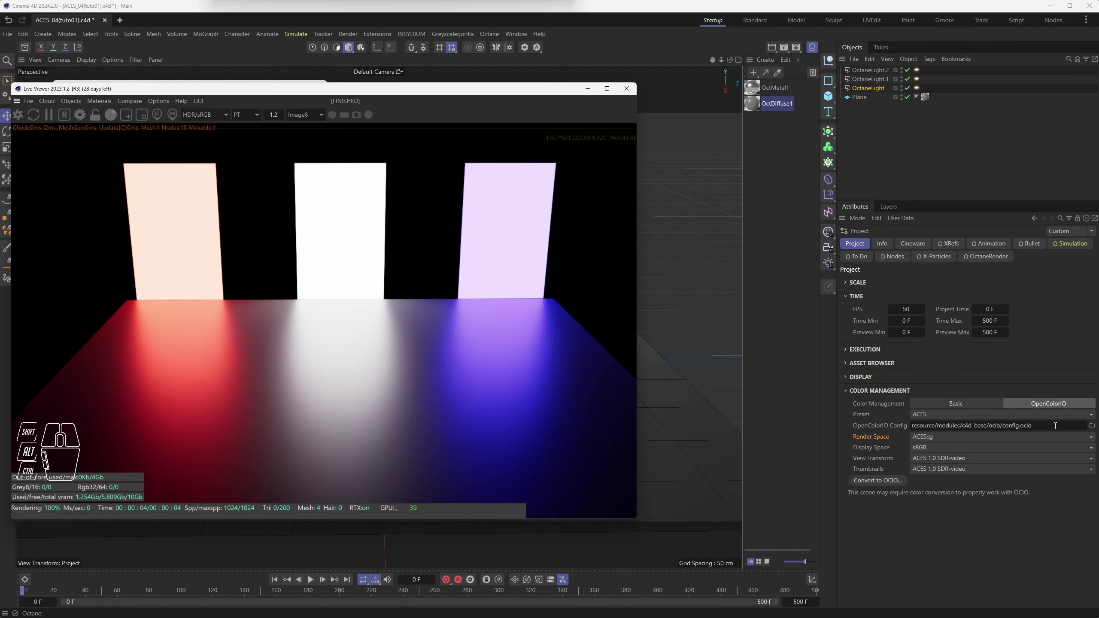
- Choose ACES2065-1 in the OpenColorIO Render Space dropdown and confirm Display Space stays sRGB
drag(1055, 426, 835, 425)
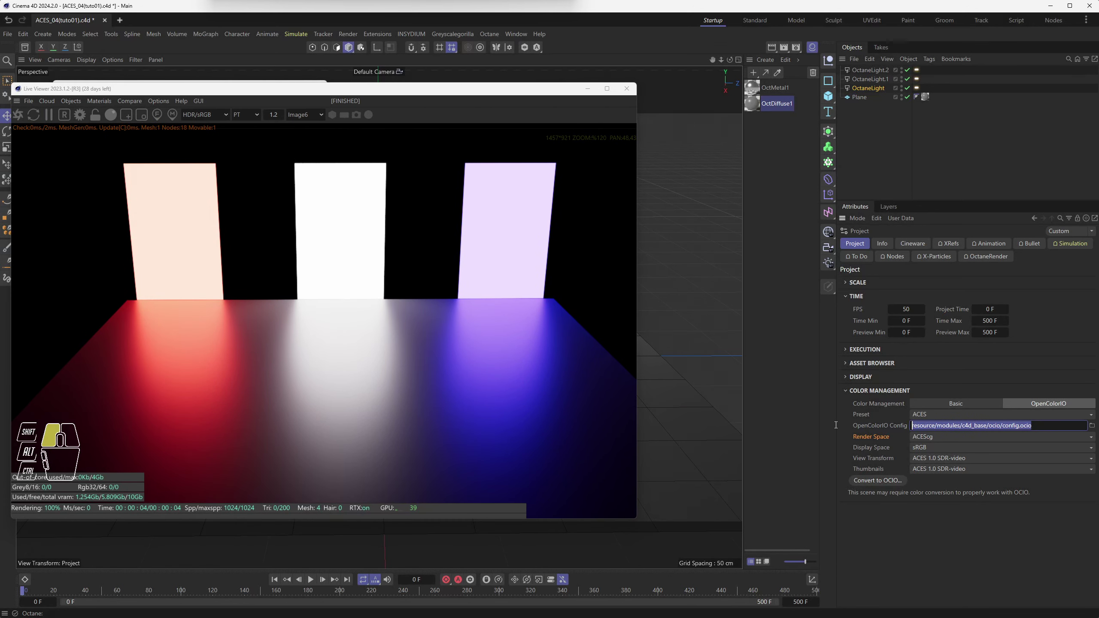
click(937, 436)
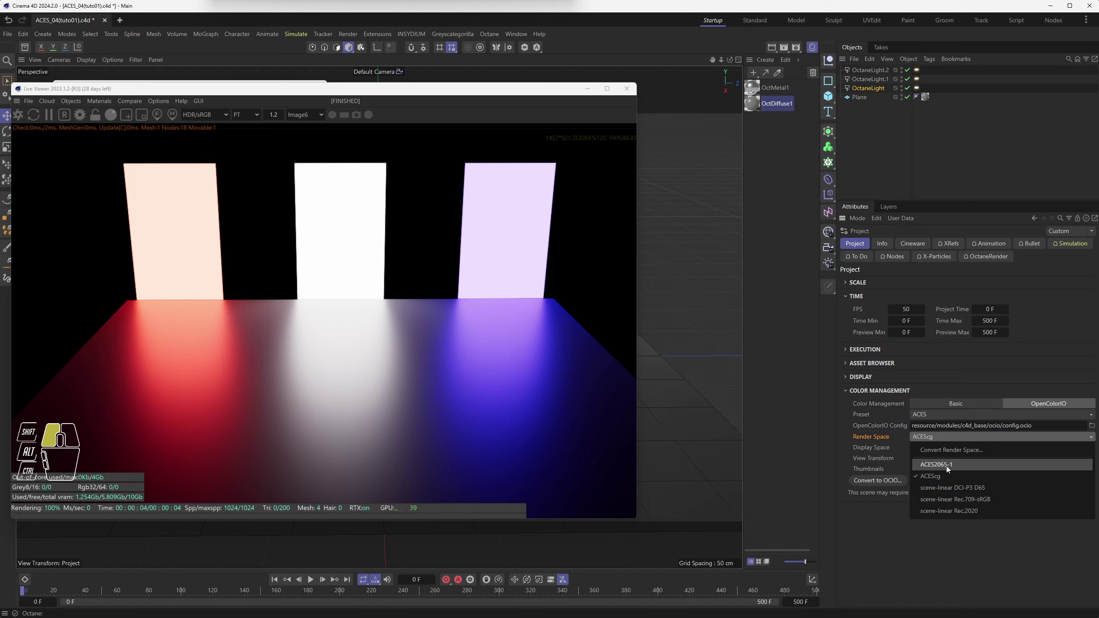
click(945, 466)
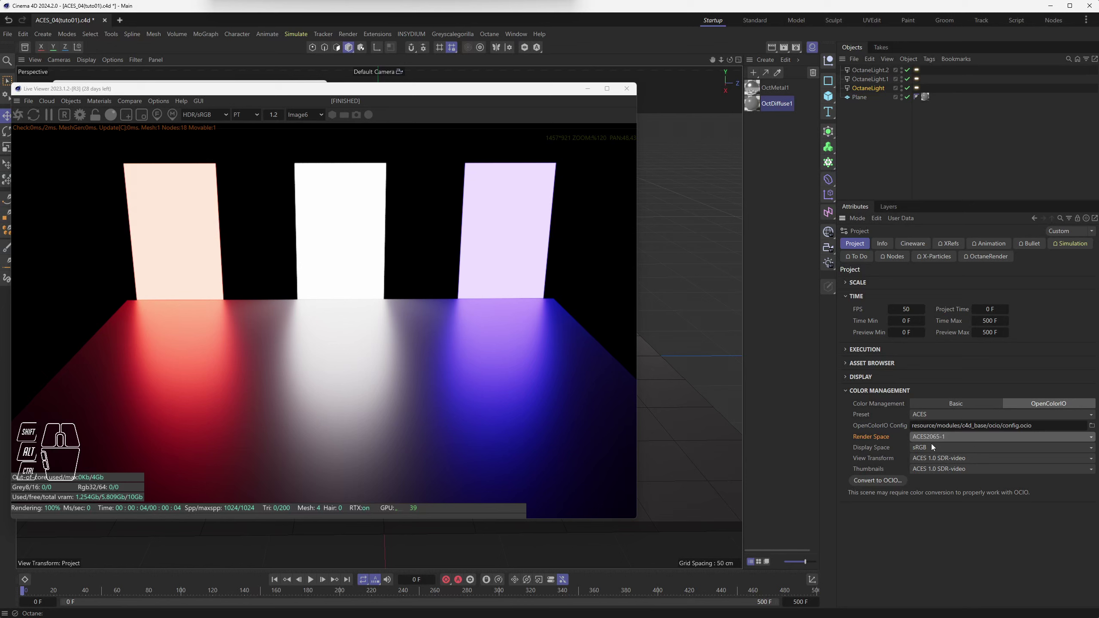
click(880, 448)
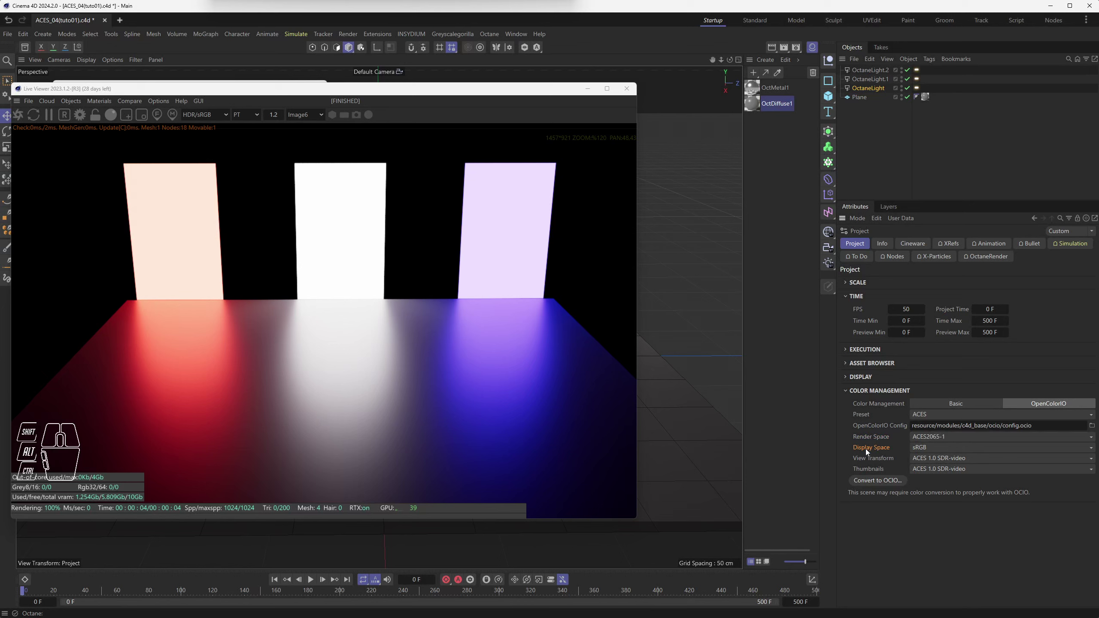
click(934, 447)
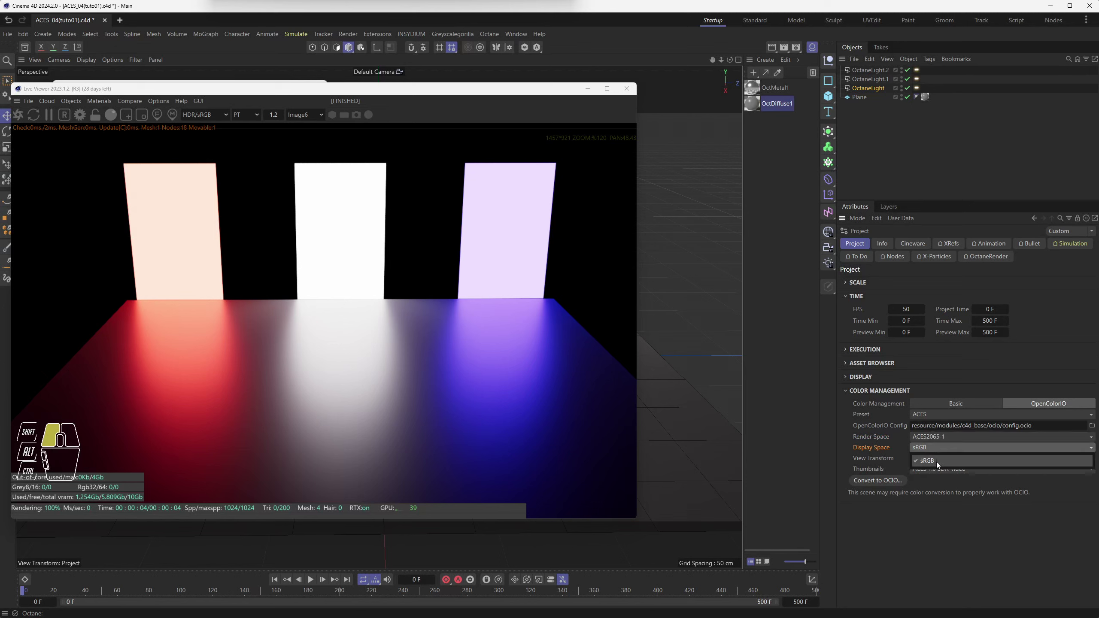
click(935, 462)
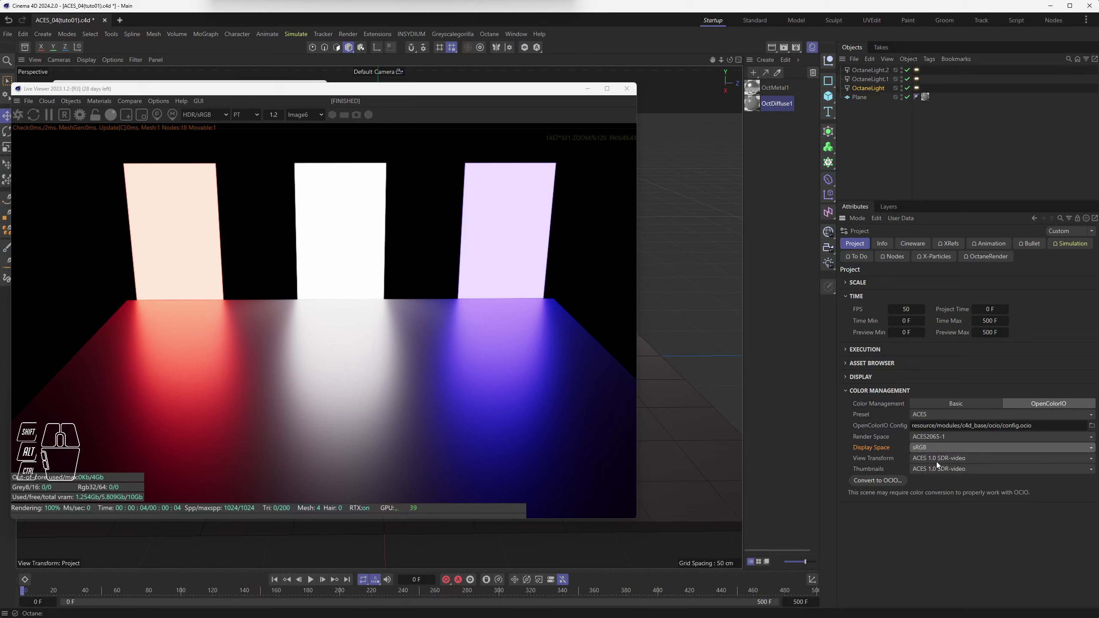
click(930, 435)
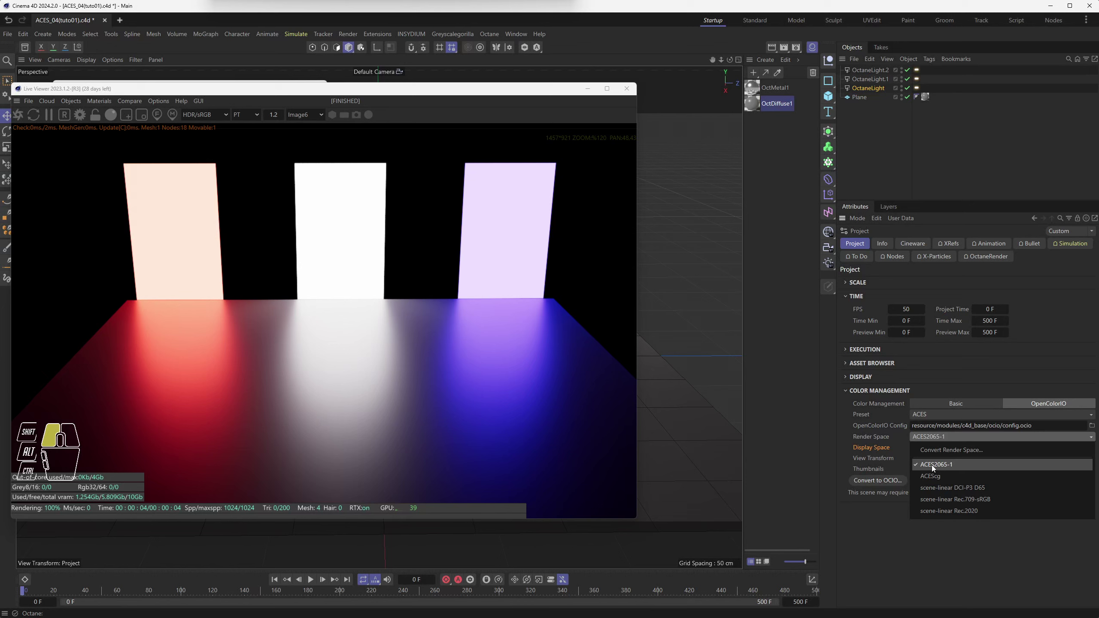
drag(932, 466, 881, 442)
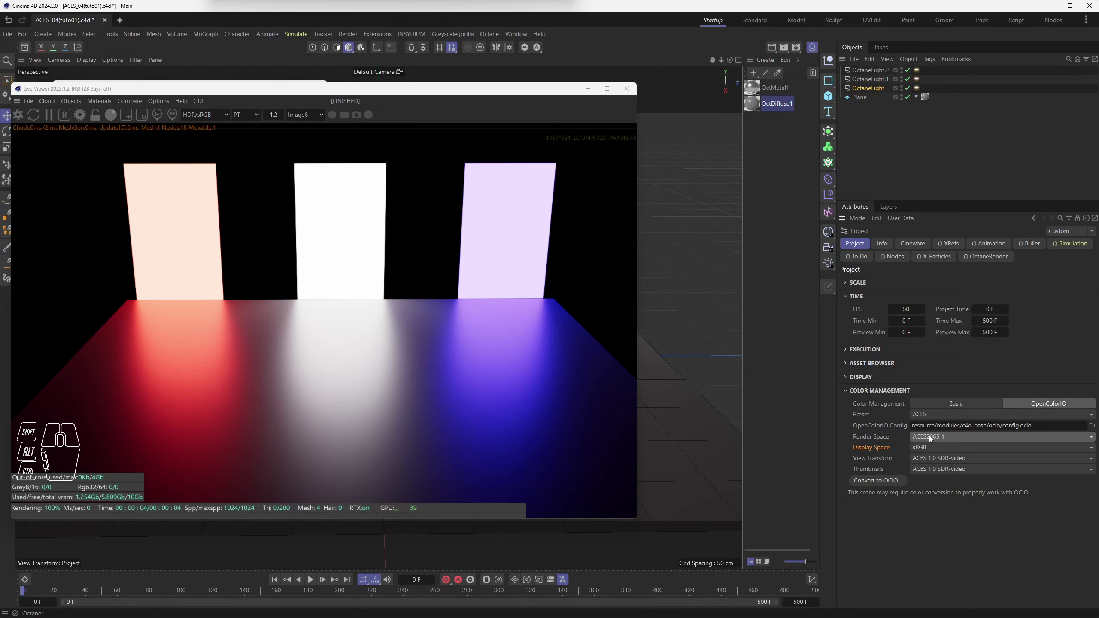
click(932, 447)
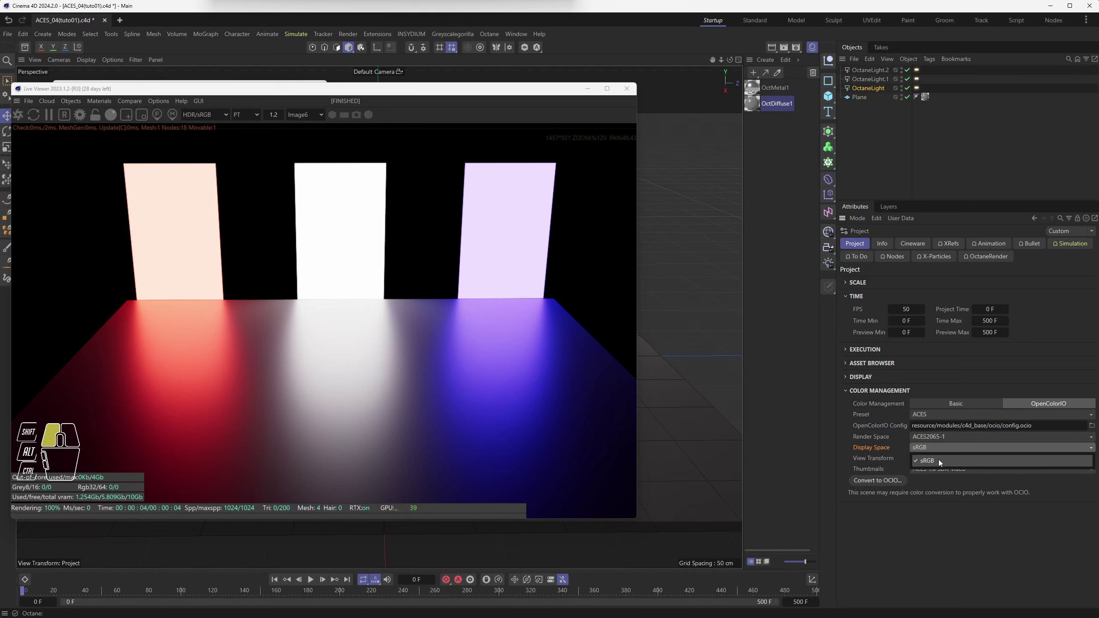
click(939, 461)
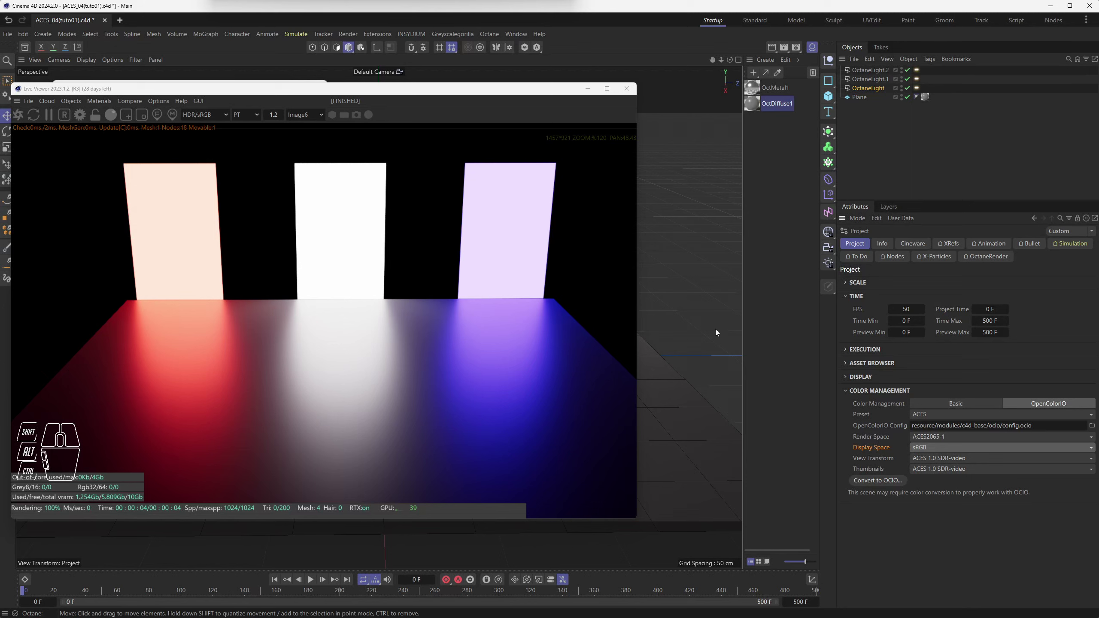
- Move the live render aside and set the OpenColorIO view transform to Raw
drag(497, 89, 51, 141)
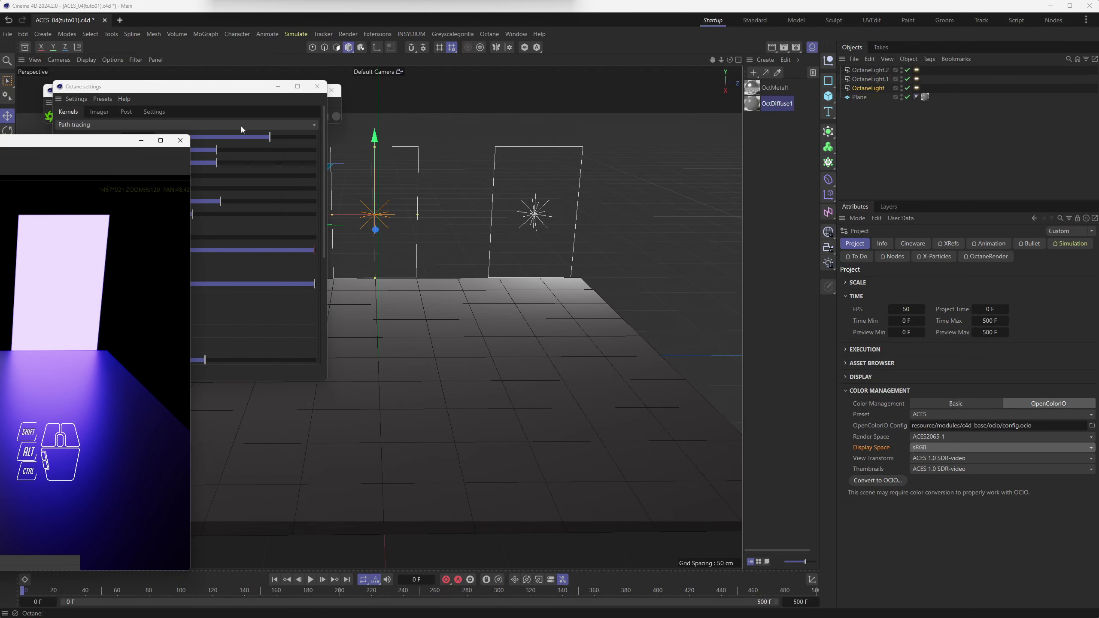
drag(108, 142, 552, 100)
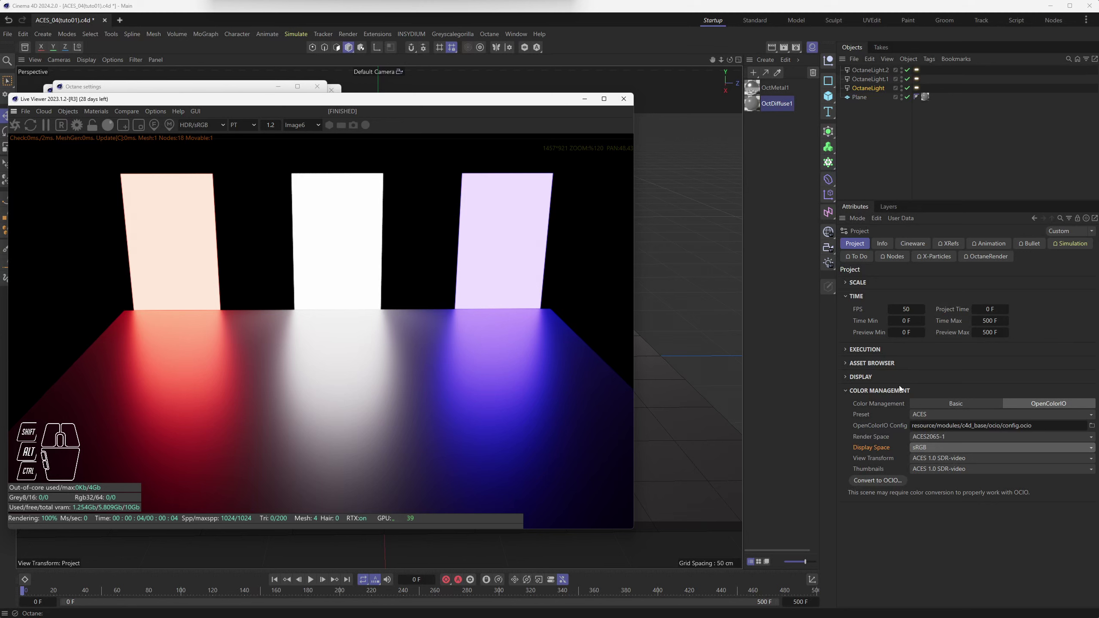
drag(949, 459, 949, 497)
click(949, 496)
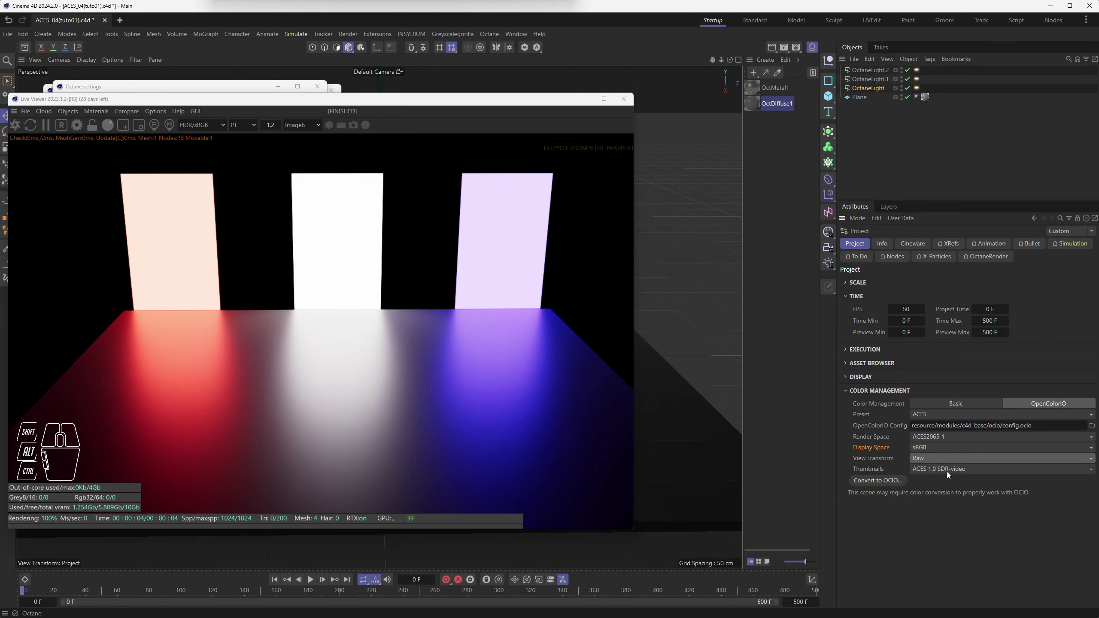
drag(527, 98, 54, 96)
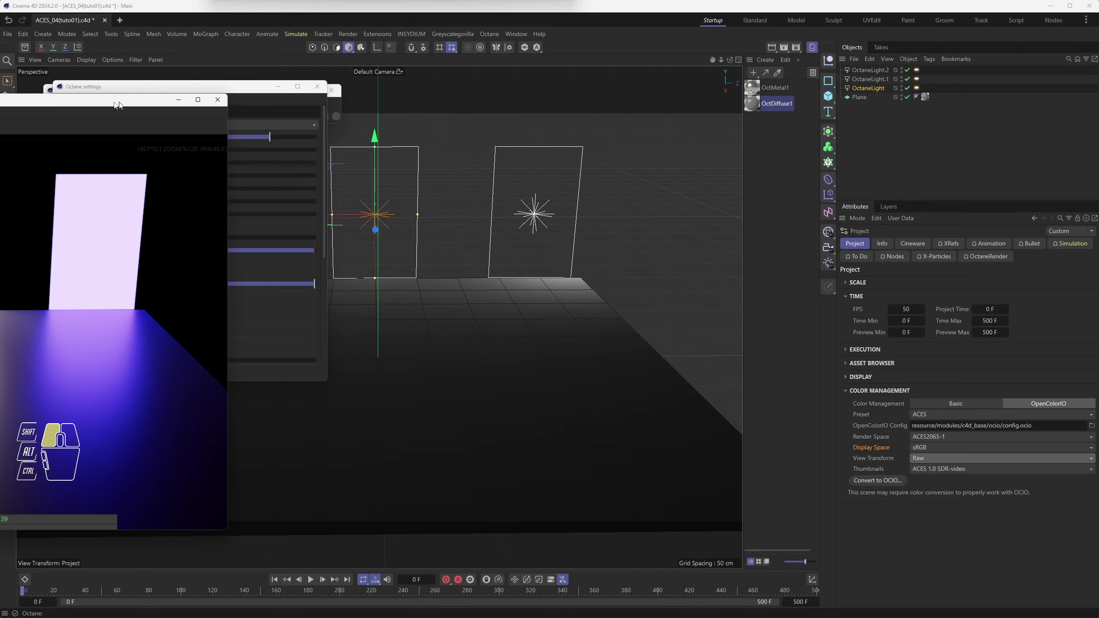
click(947, 460)
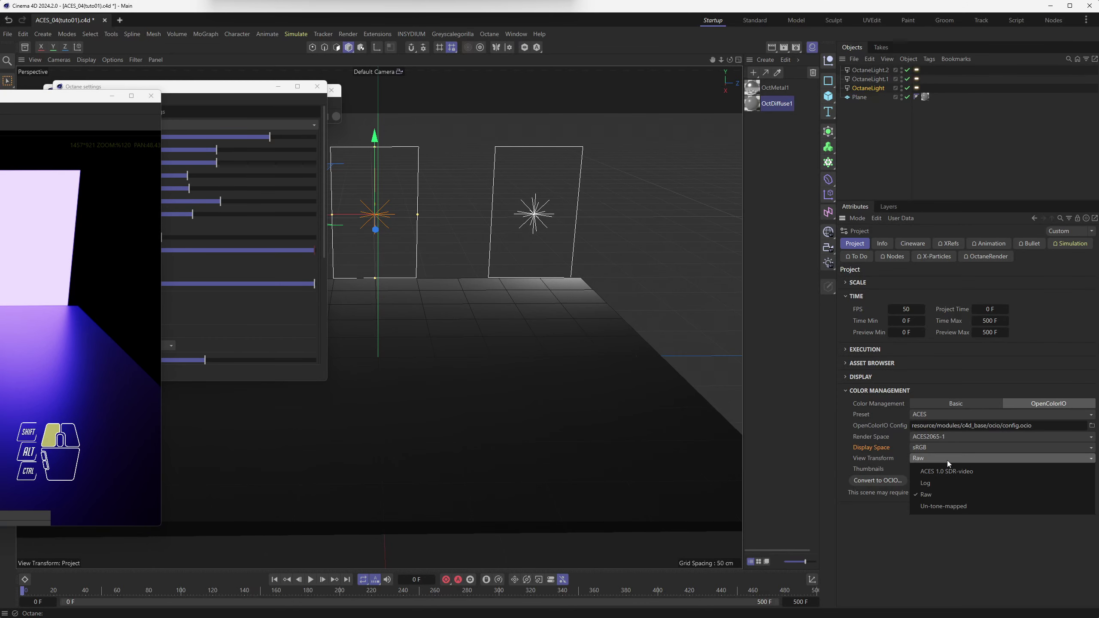
click(951, 493)
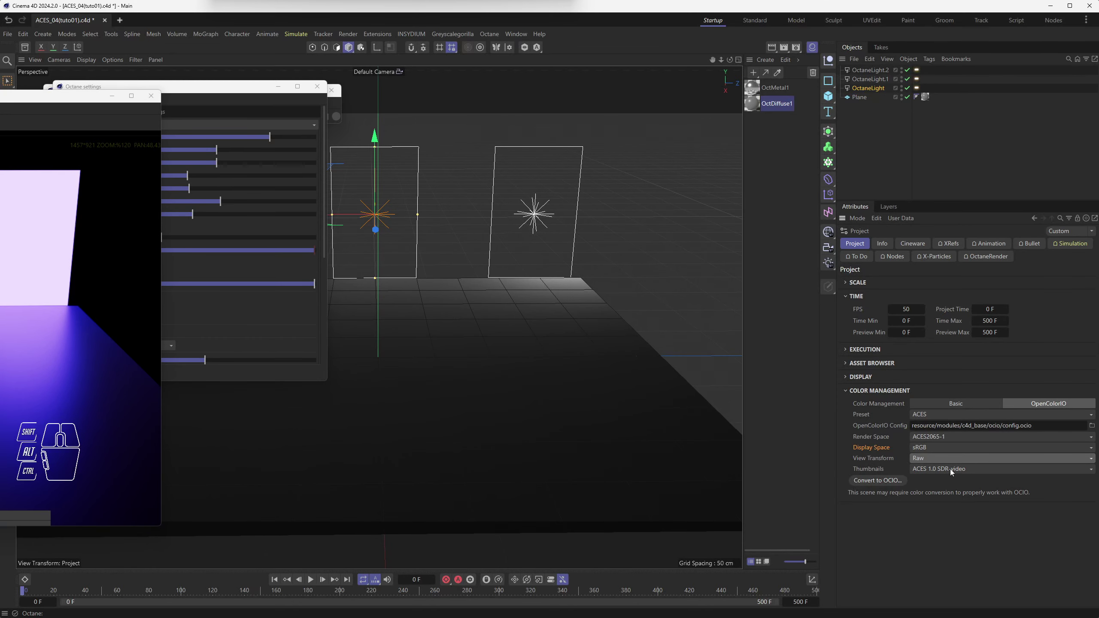
- Set thumbnails to Raw and switch the view transform back to ACES 1.0 SDR-video
click(949, 469)
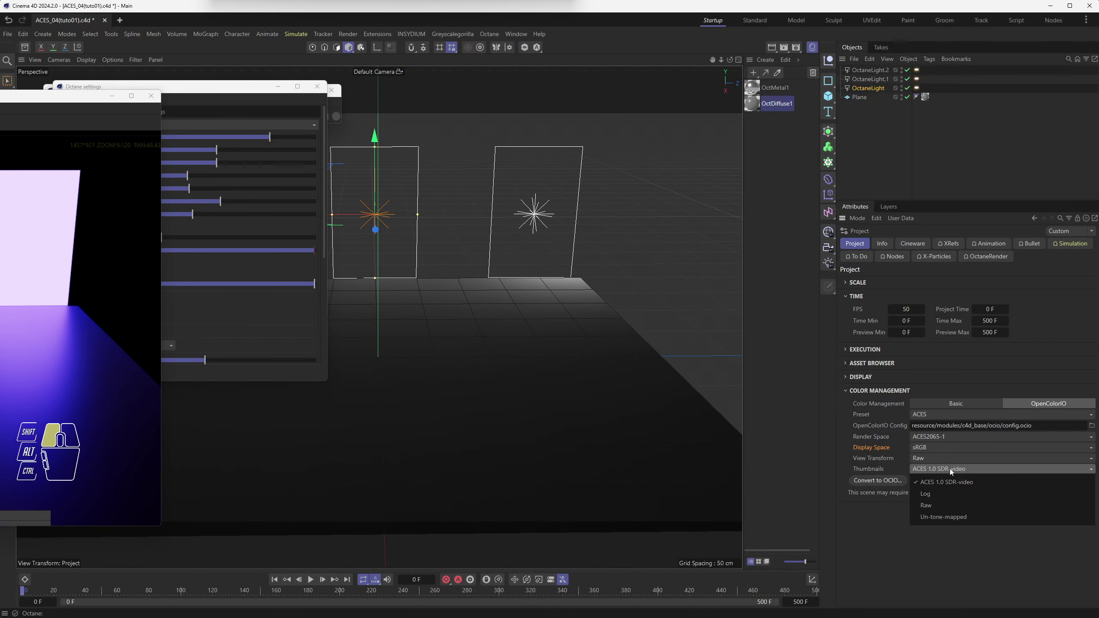
click(949, 505)
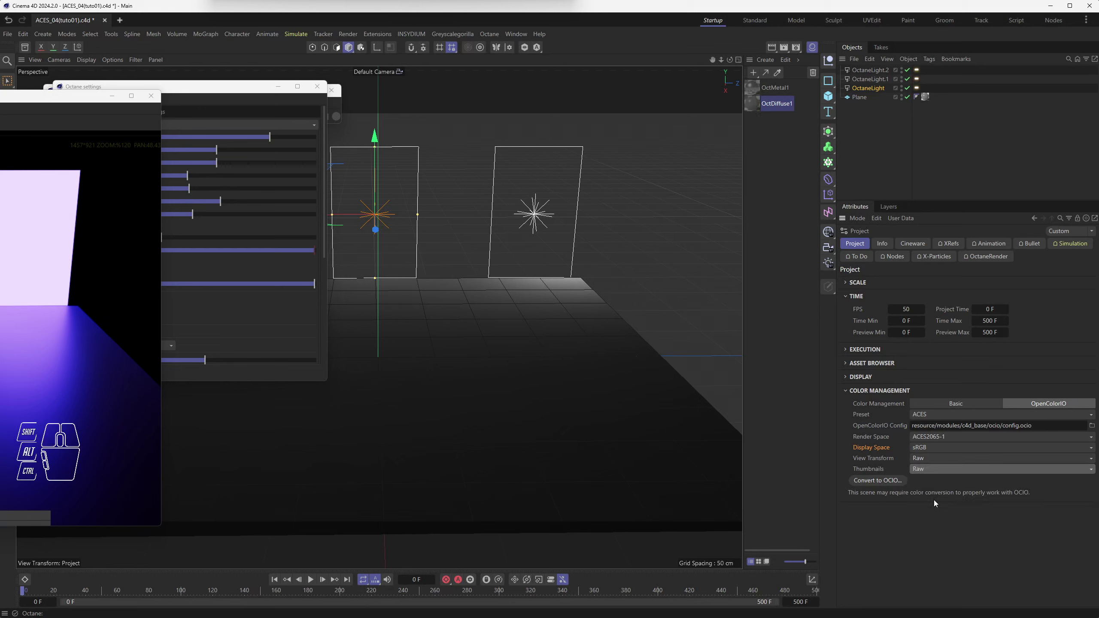
click(925, 460)
click(874, 459)
click(927, 462)
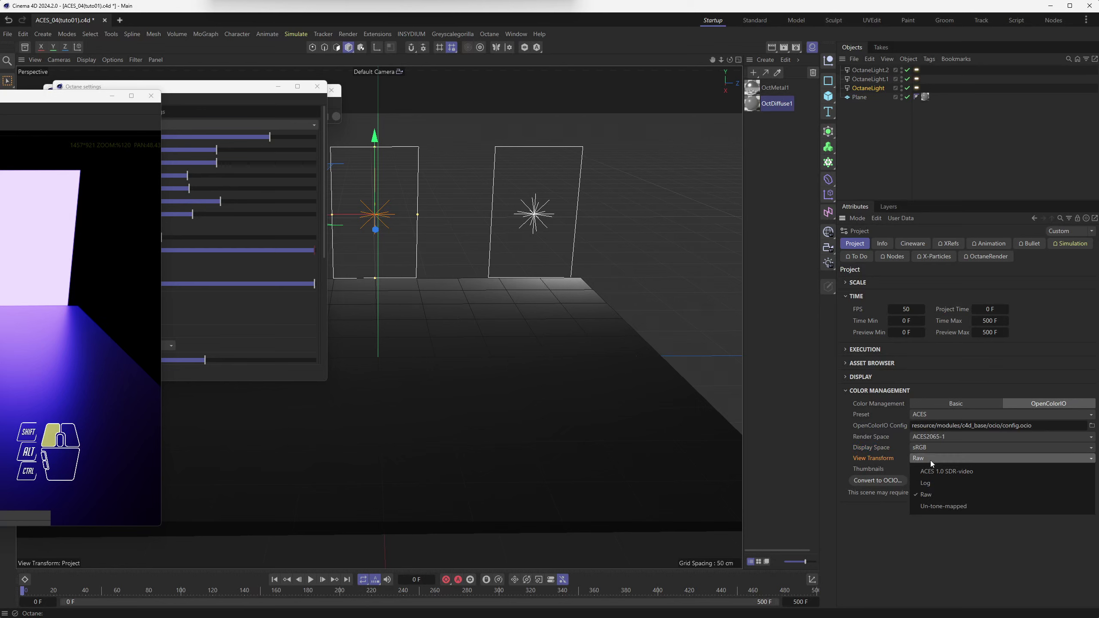
click(944, 472)
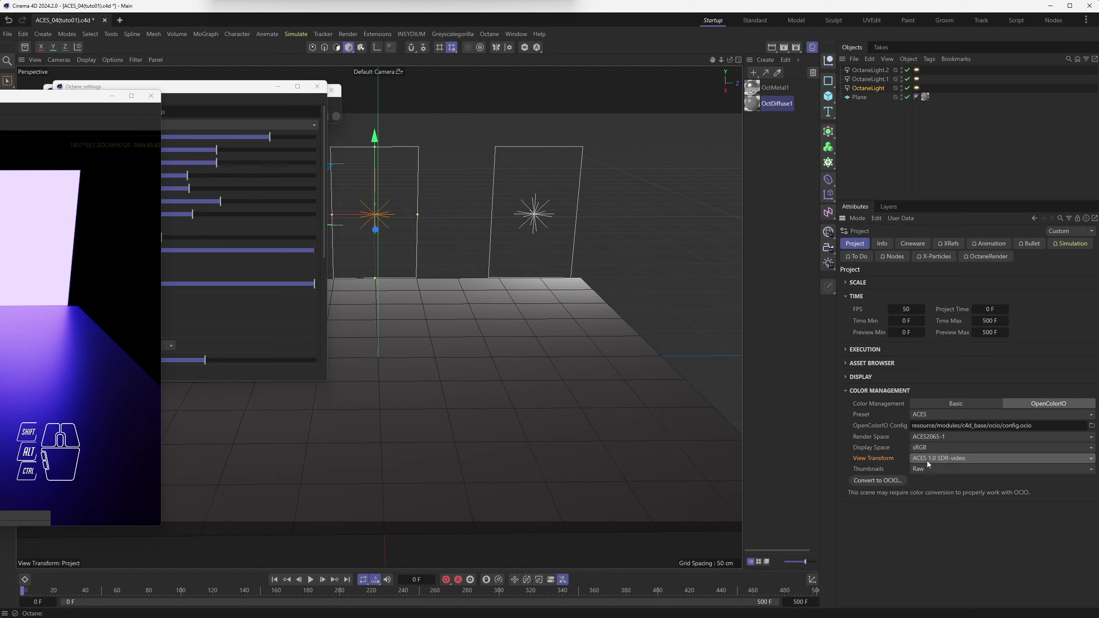
- Try the Log view transform, then settle on Raw with Raw thumbnails and the live render in view
click(938, 459)
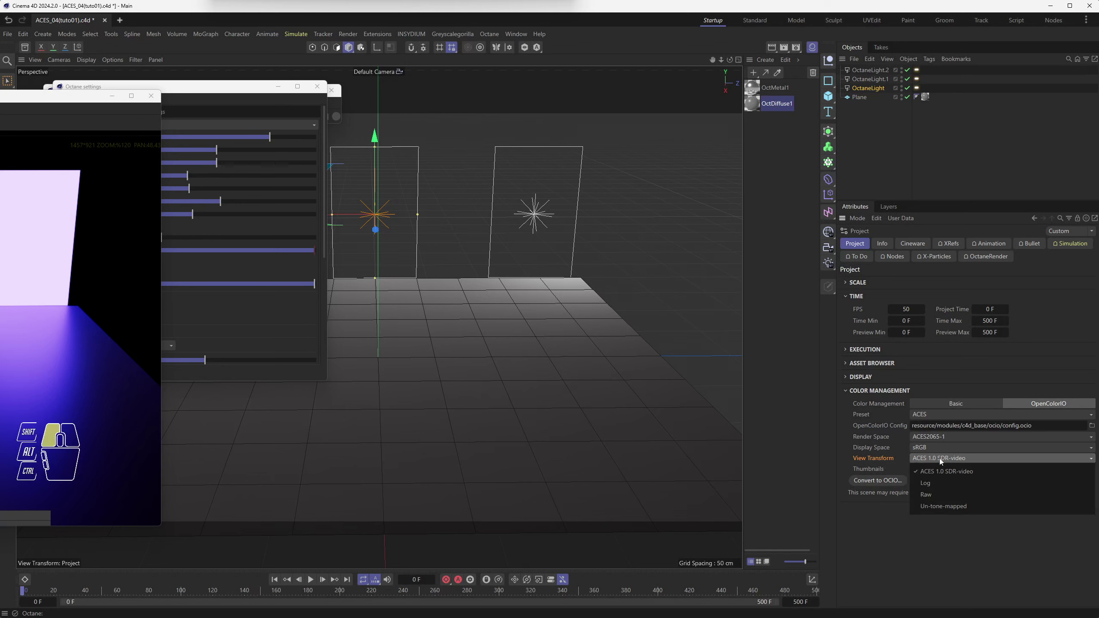
click(947, 482)
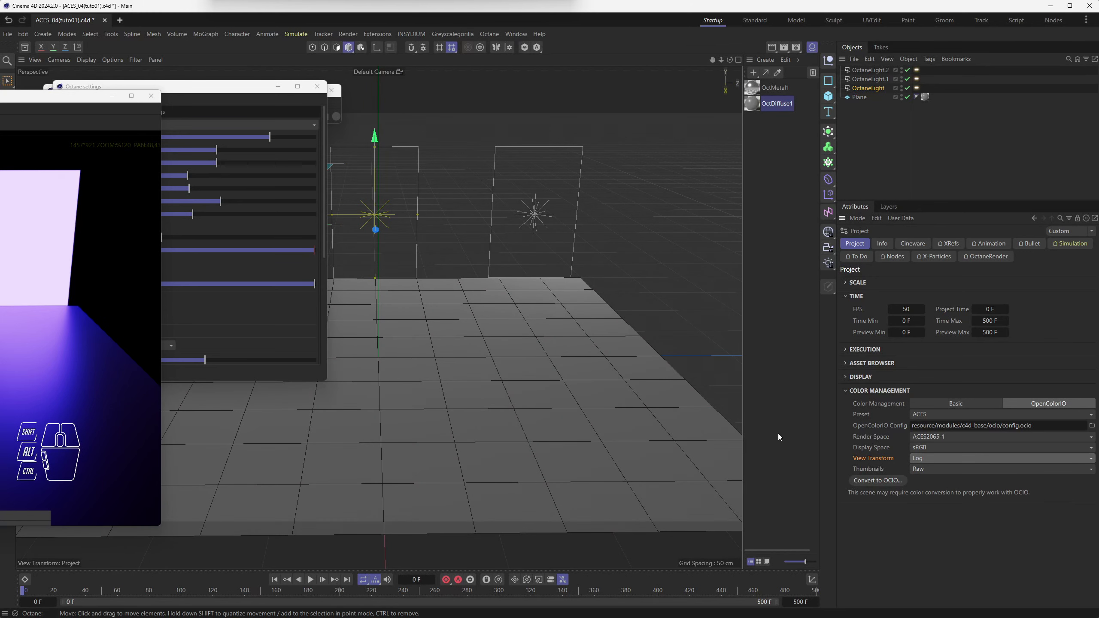
click(954, 458)
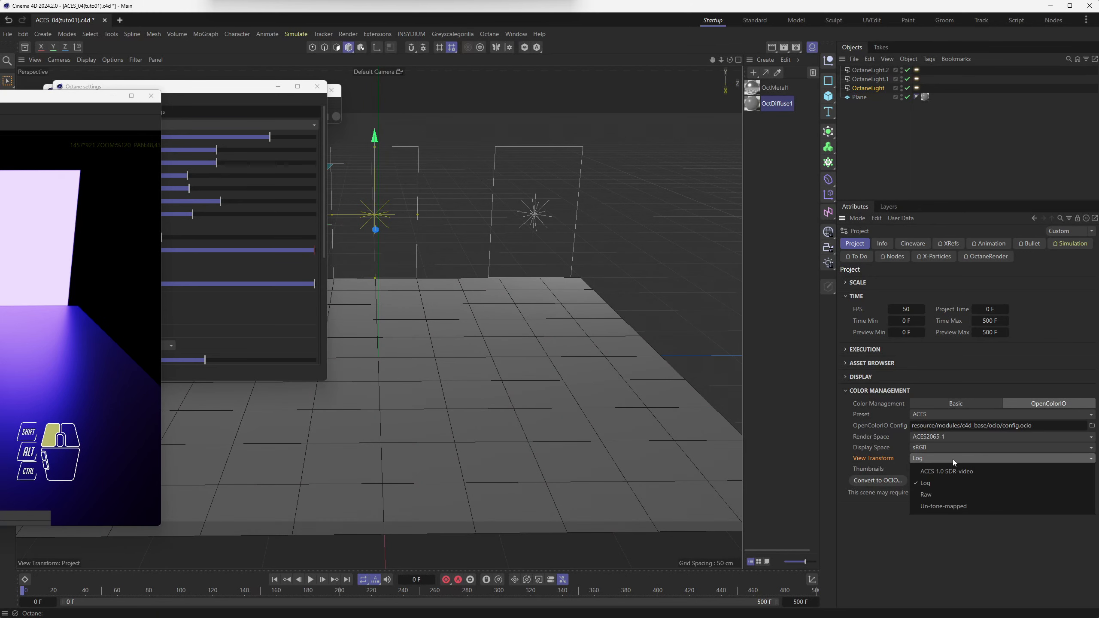
click(955, 497)
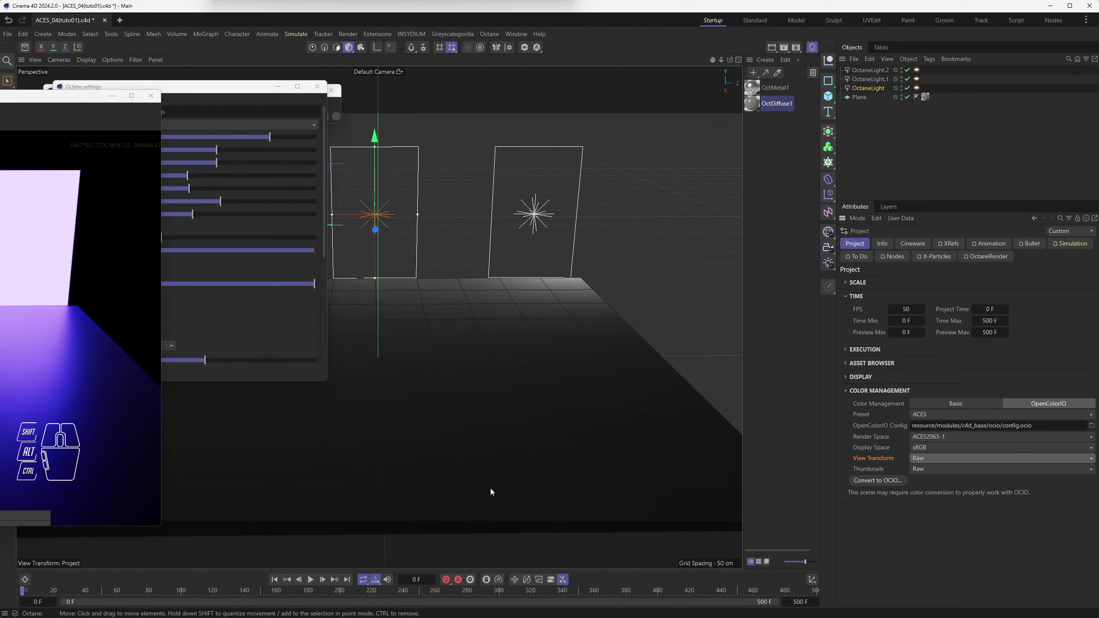
click(927, 471)
click(860, 469)
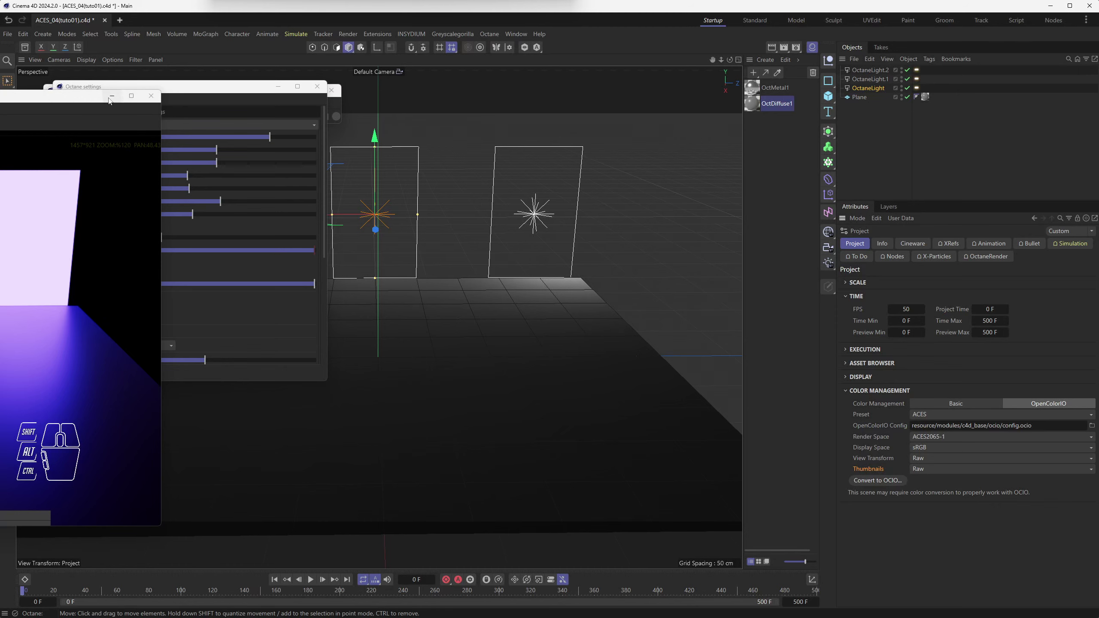
drag(109, 99, 563, 83)
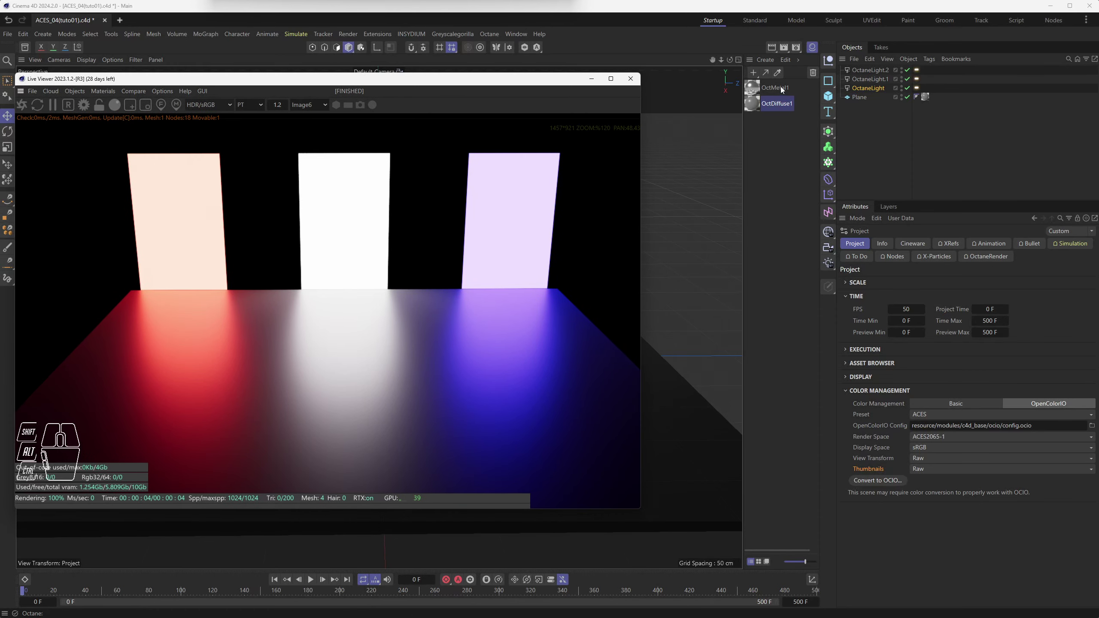
- Set the Render Settings Save format to OpenEXR at 32 Bit/Channel with 8 Bit Dithering off
click(798, 48)
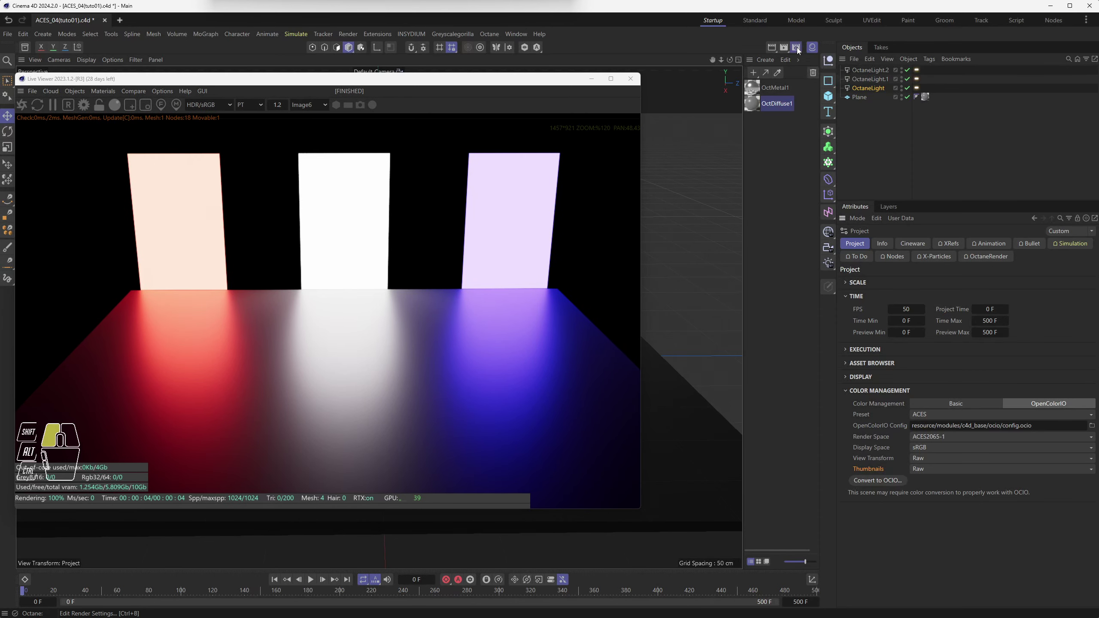
mouse_move(815, 48)
mouse_down()
mouse_move(716, 65)
mouse_move(357, 76)
mouse_up()
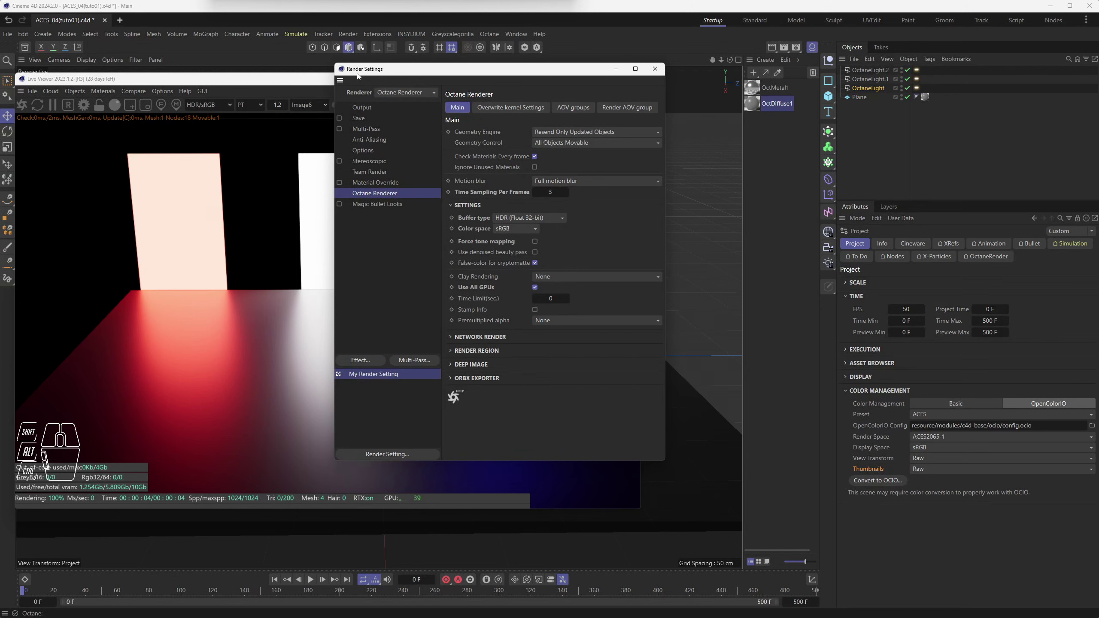
click(362, 107)
click(362, 117)
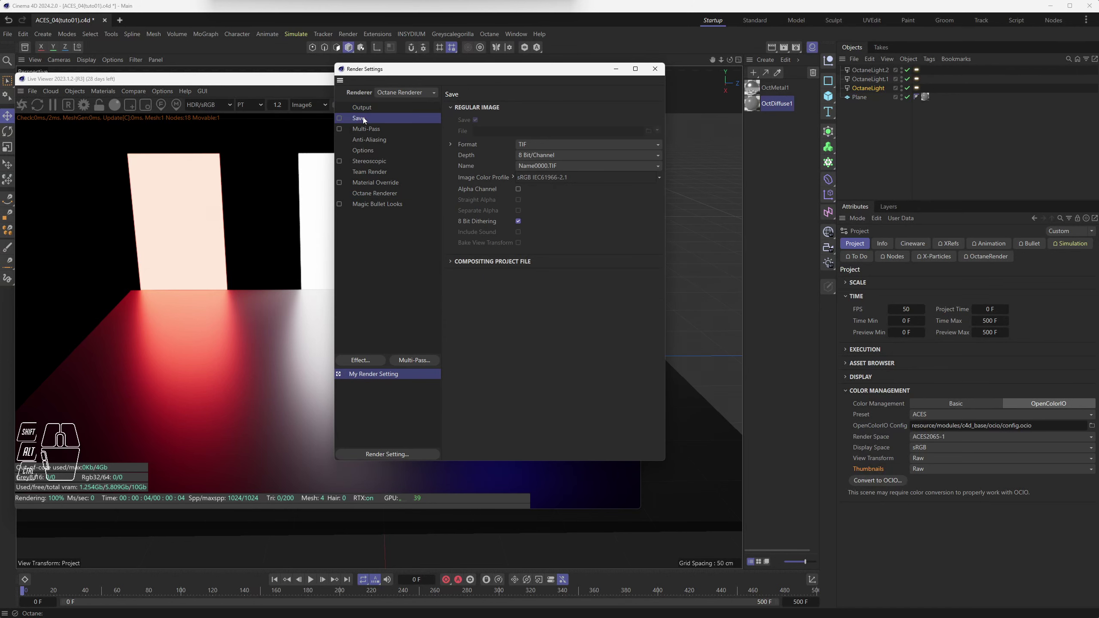
click(539, 144)
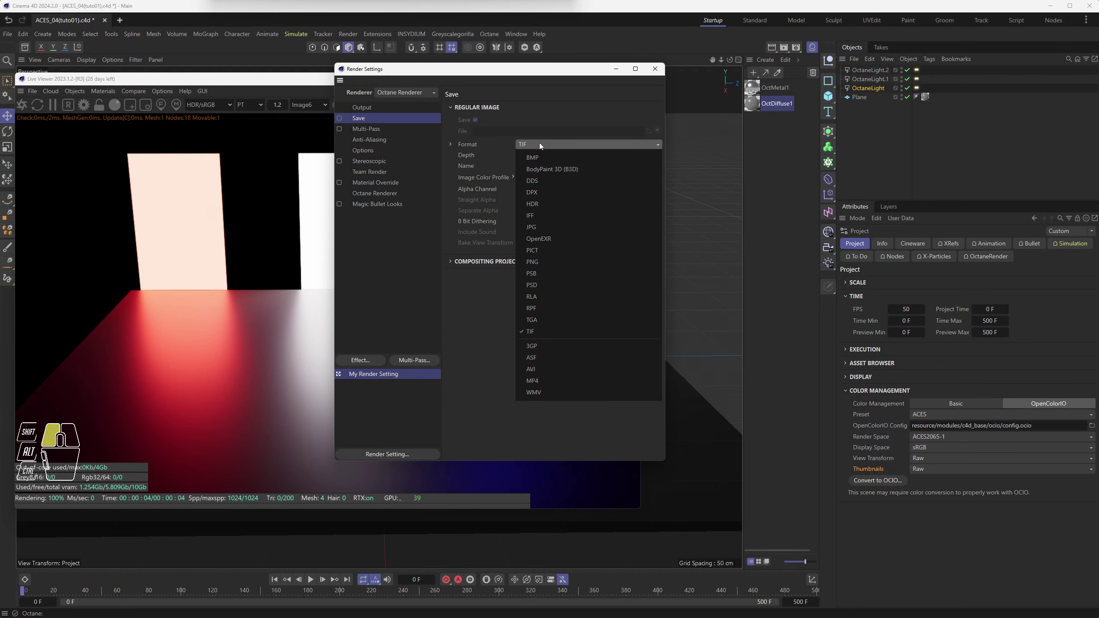
click(555, 243)
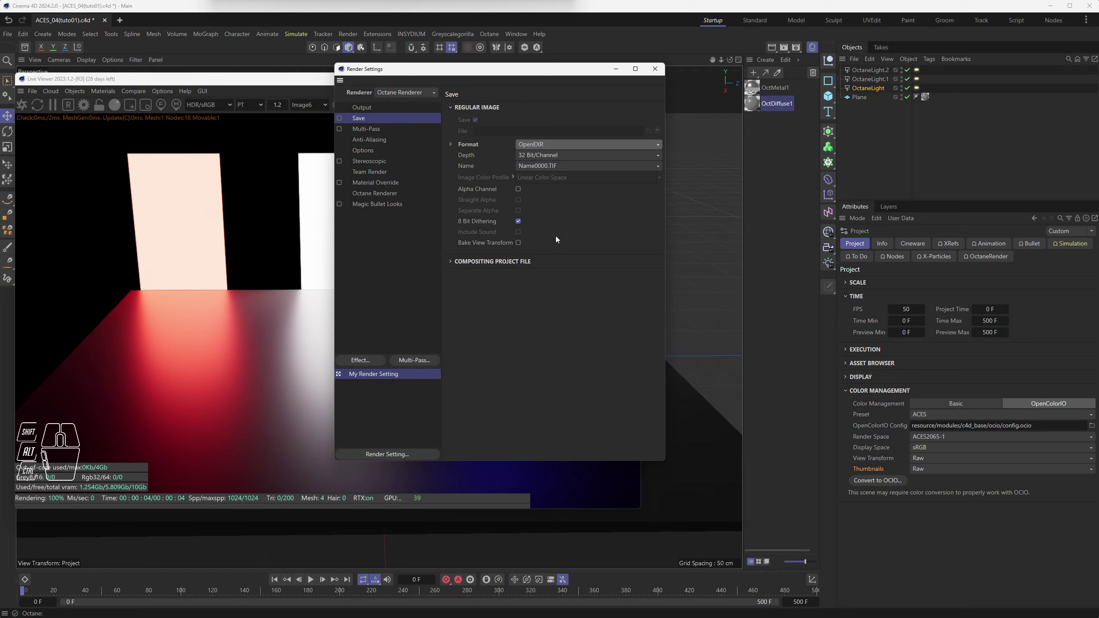
click(547, 154)
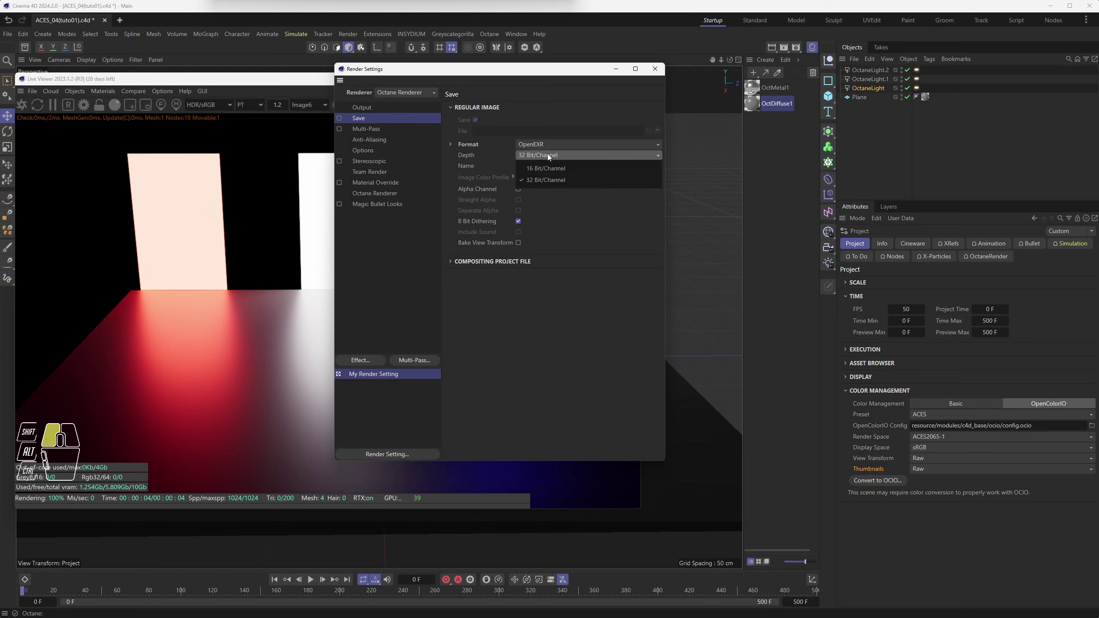
click(550, 179)
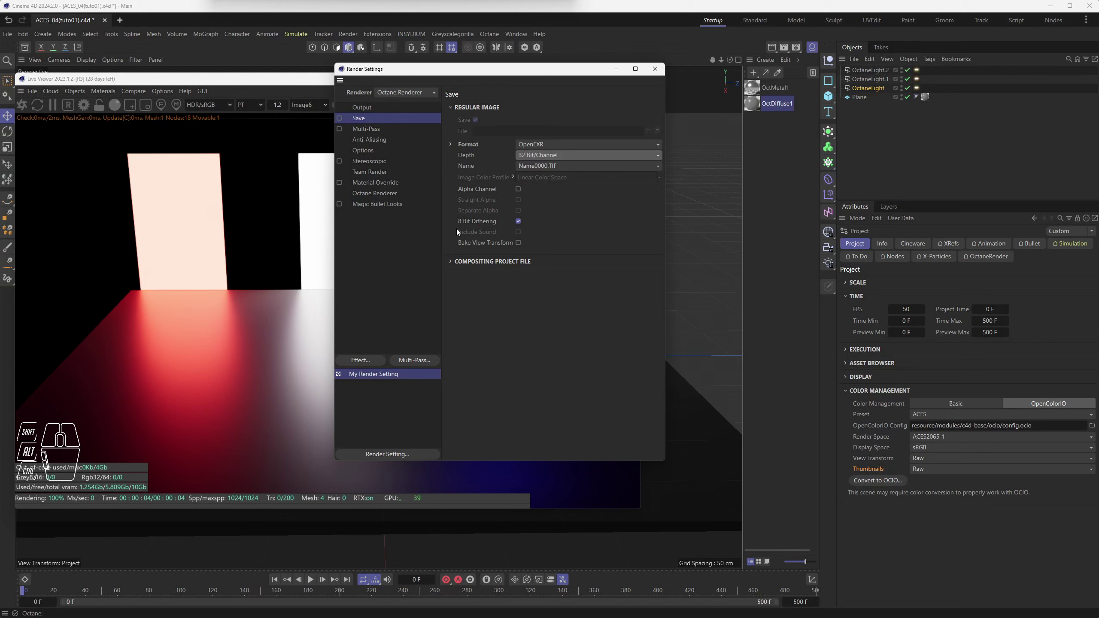
click(517, 221)
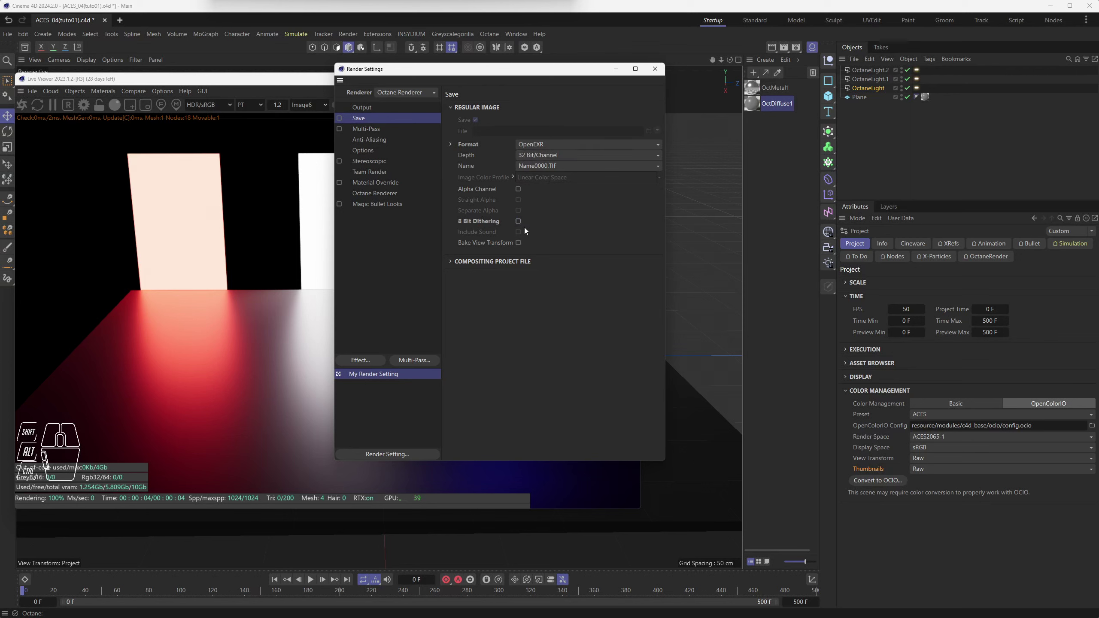
- In Octane Renderer settings keep the HDR (Float 32-bit) buffer and try ACES2065-1 before returning to sRGB
click(369, 194)
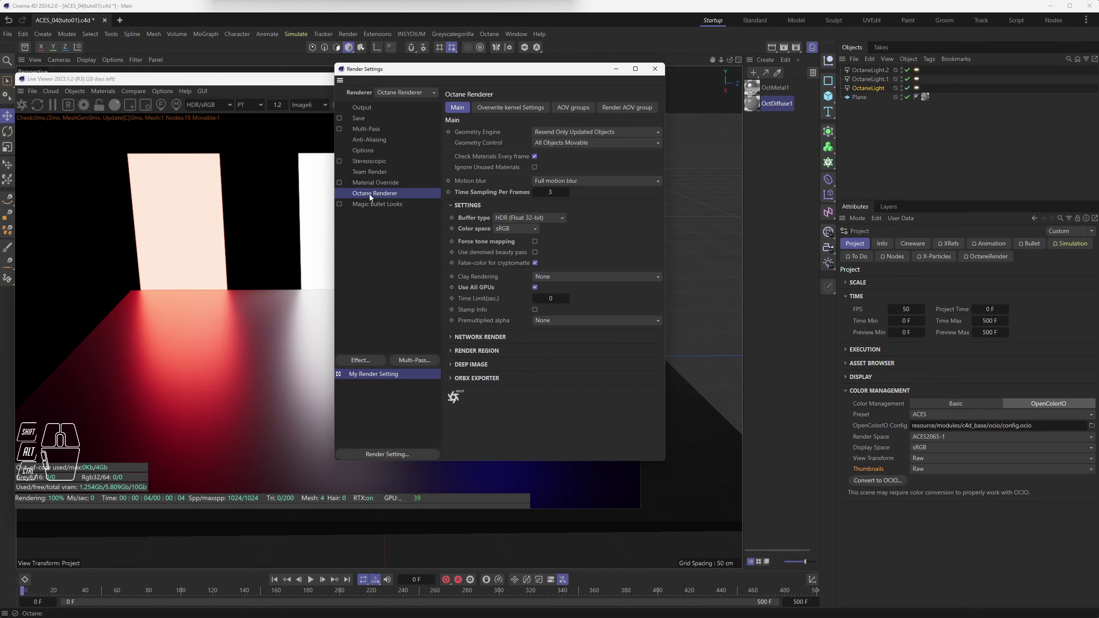
click(526, 219)
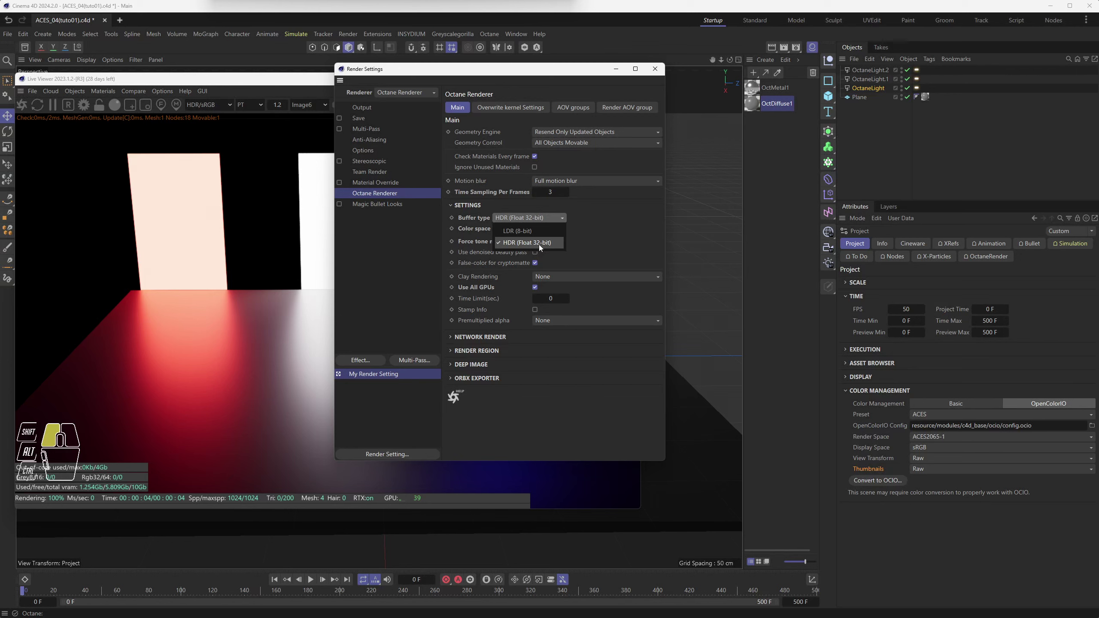
click(542, 246)
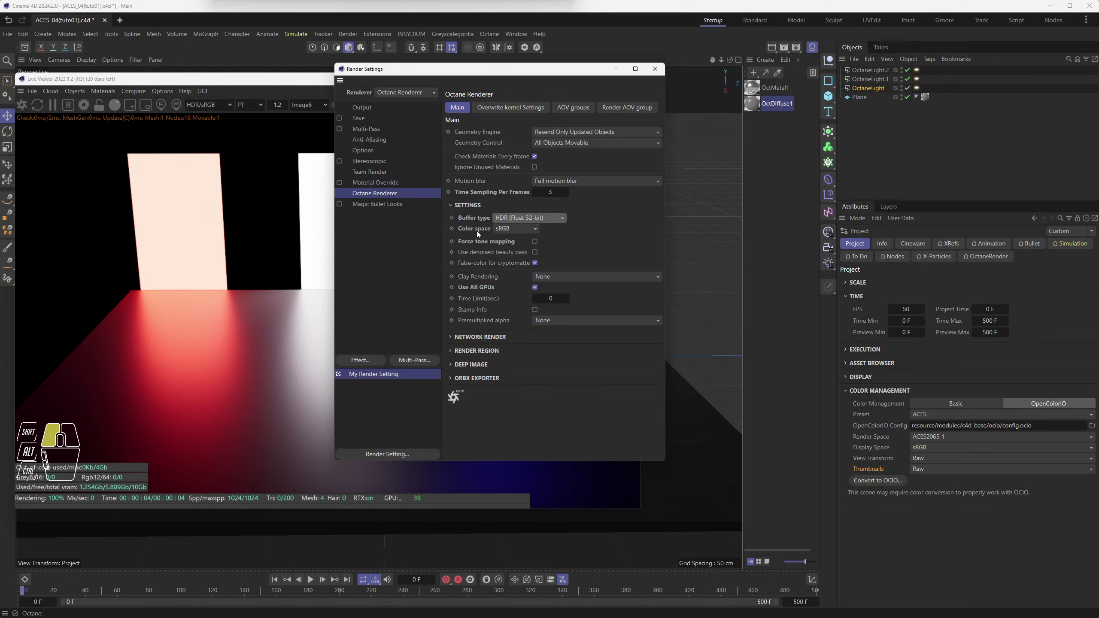
click(514, 229)
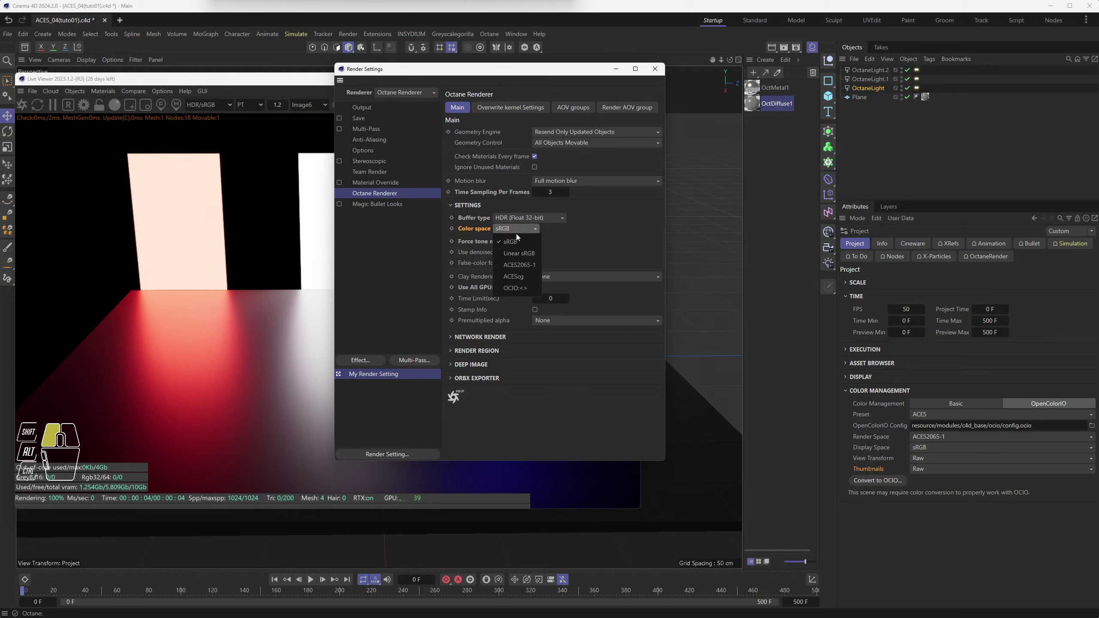
click(521, 266)
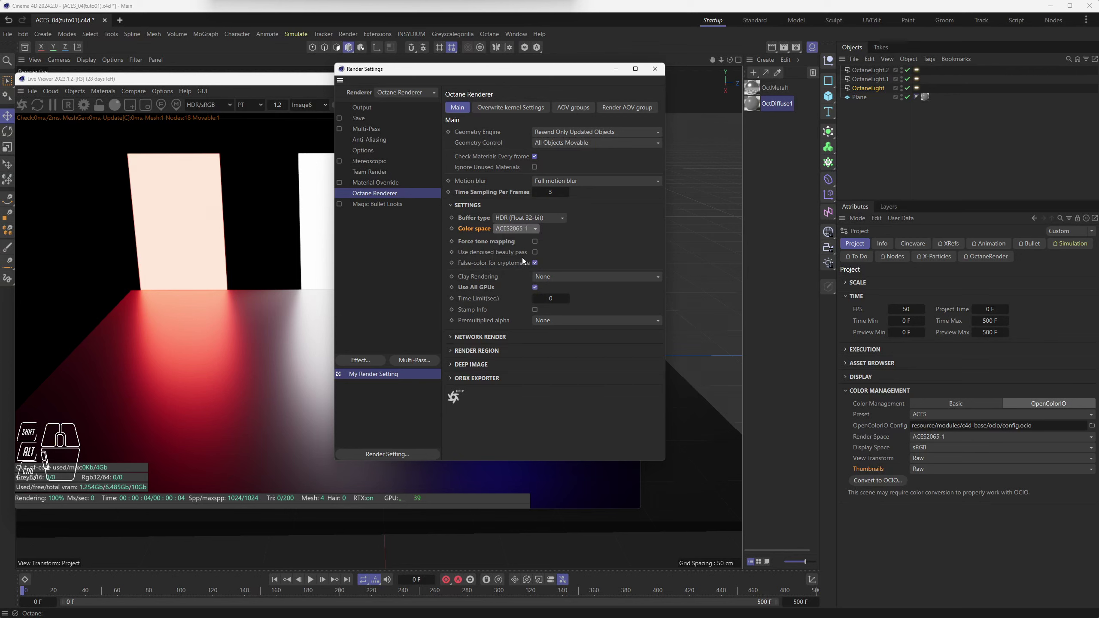
click(512, 229)
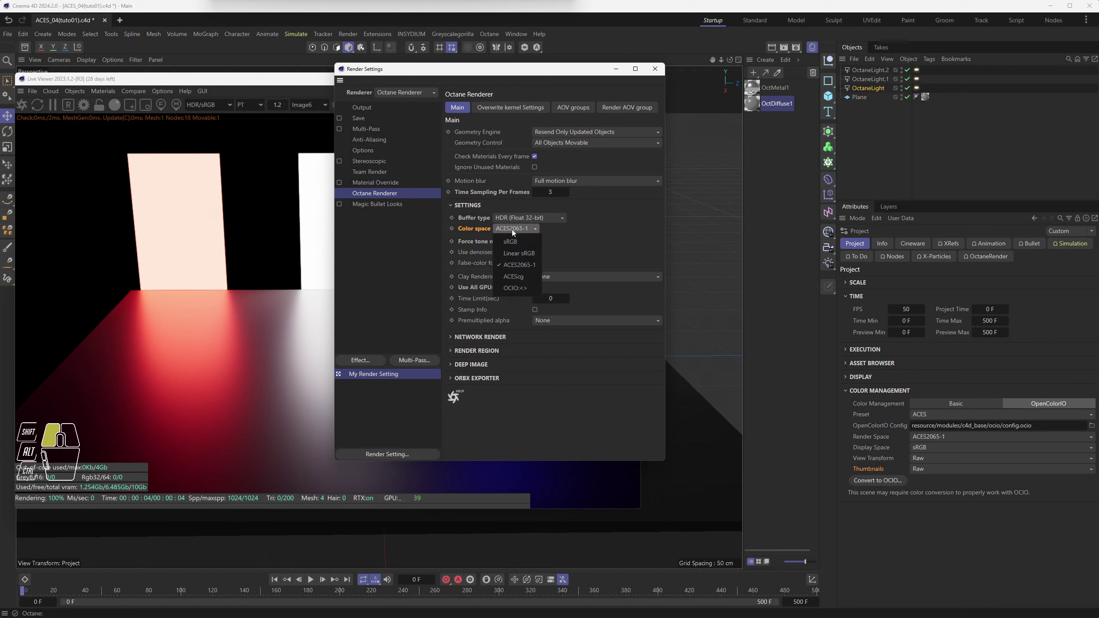
click(511, 246)
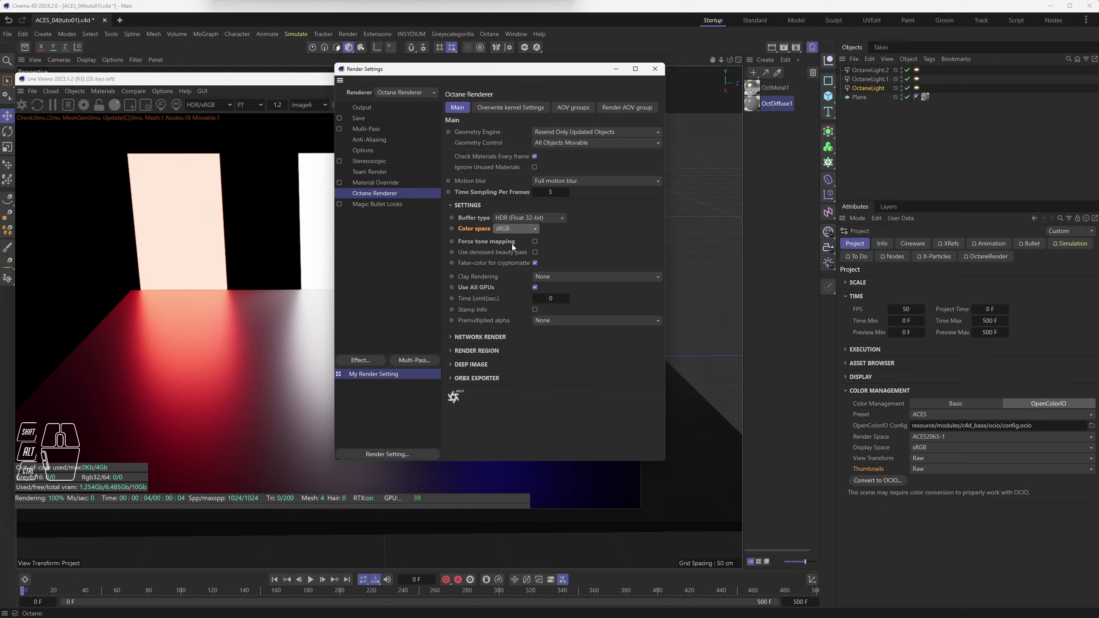
- Confirm the buffer stays HDR (Float 32-bit) and the colour space stays sRGB
click(527, 218)
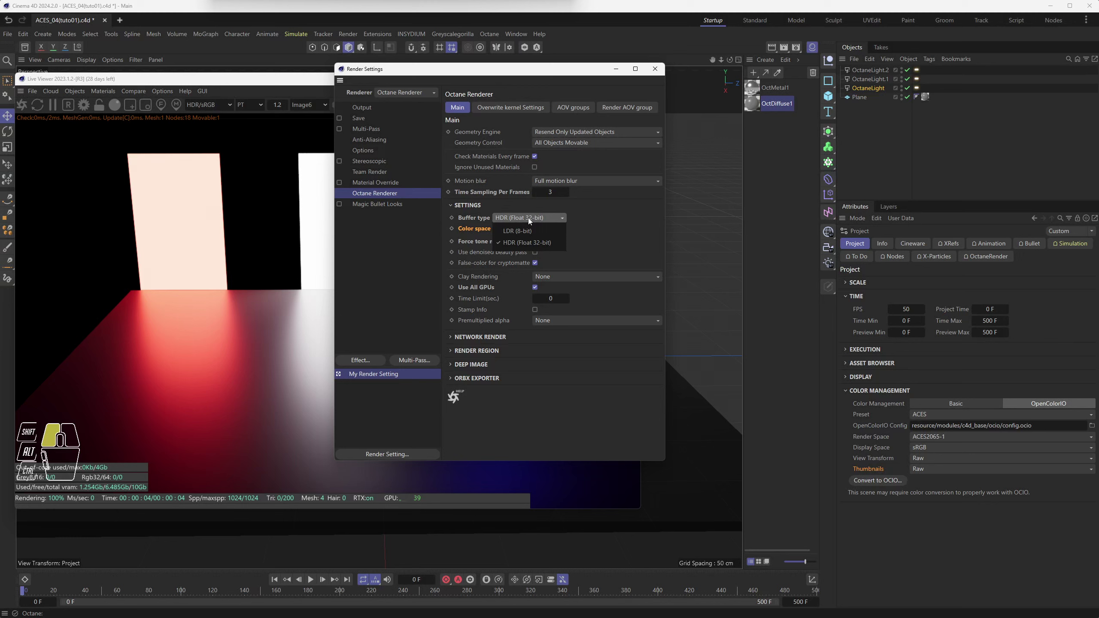
click(529, 245)
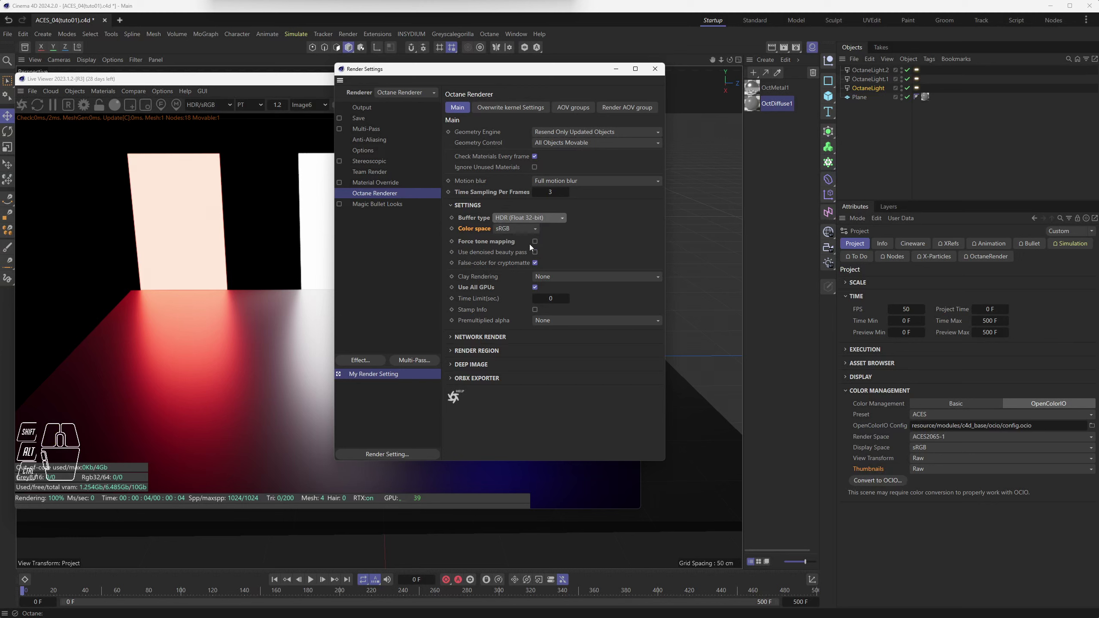
click(510, 228)
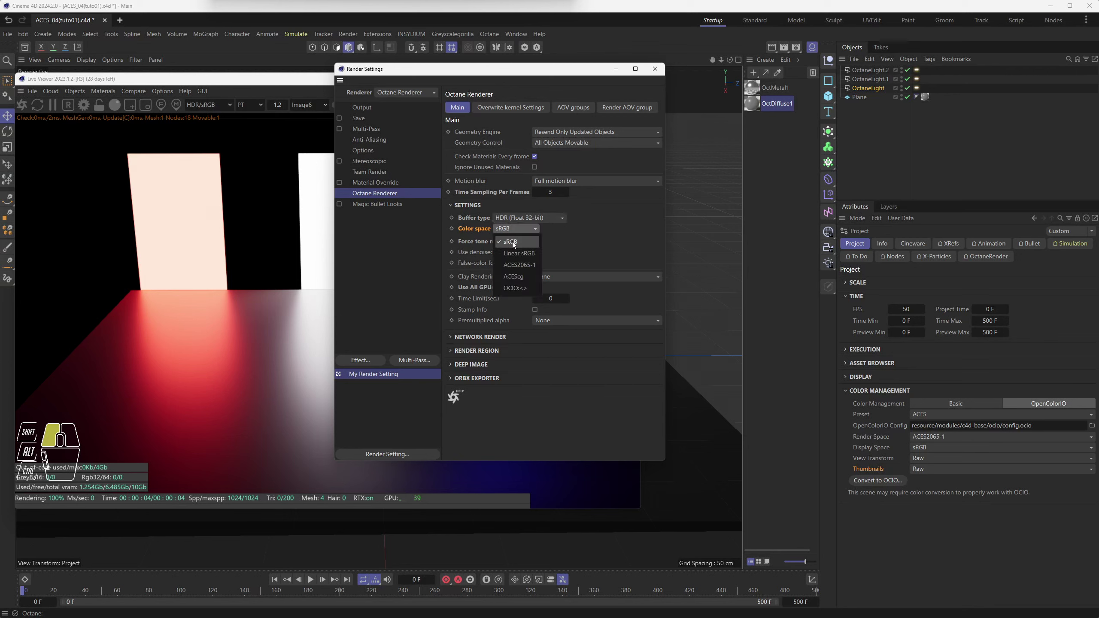
click(511, 242)
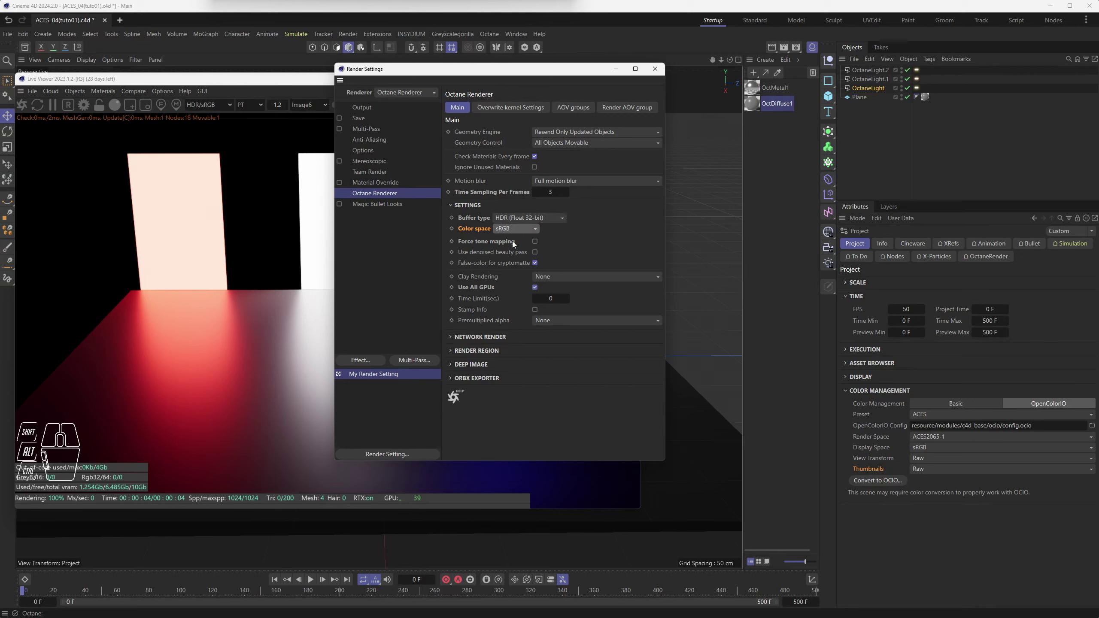
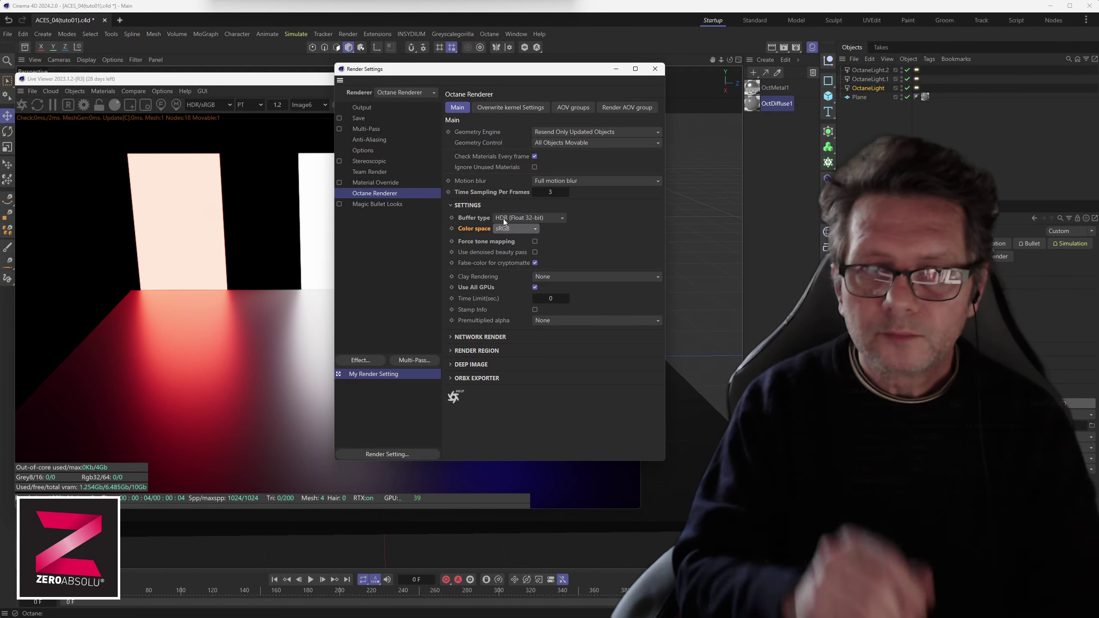
- After reviewing buffer types, uncheck ACES tone mapping in the Octane Imager settings
click(504, 218)
click(616, 235)
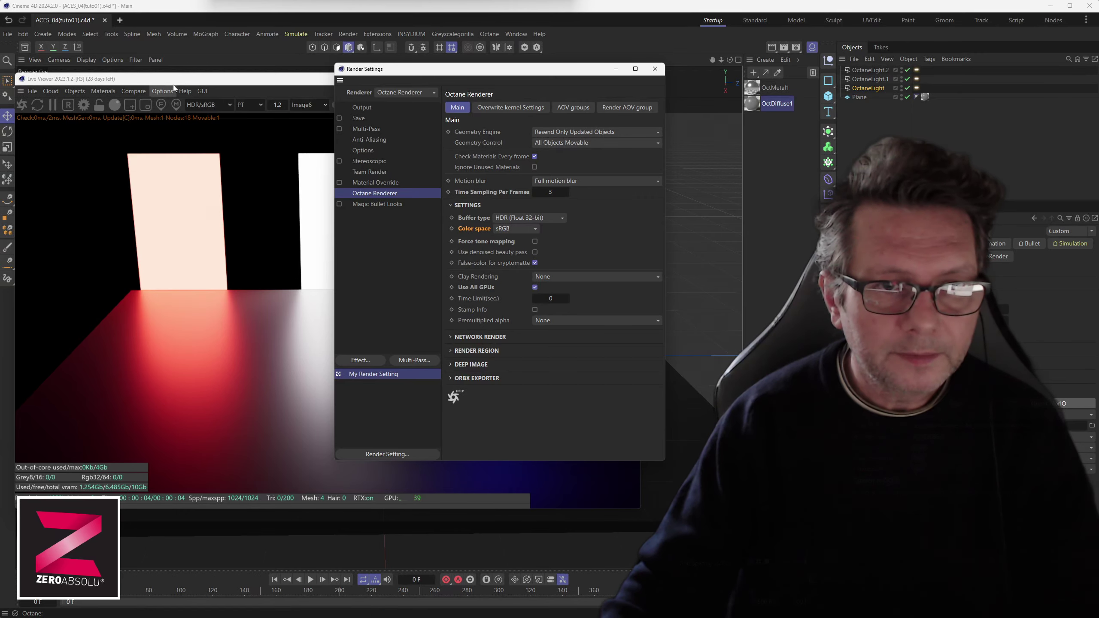
drag(173, 84, 350, 105)
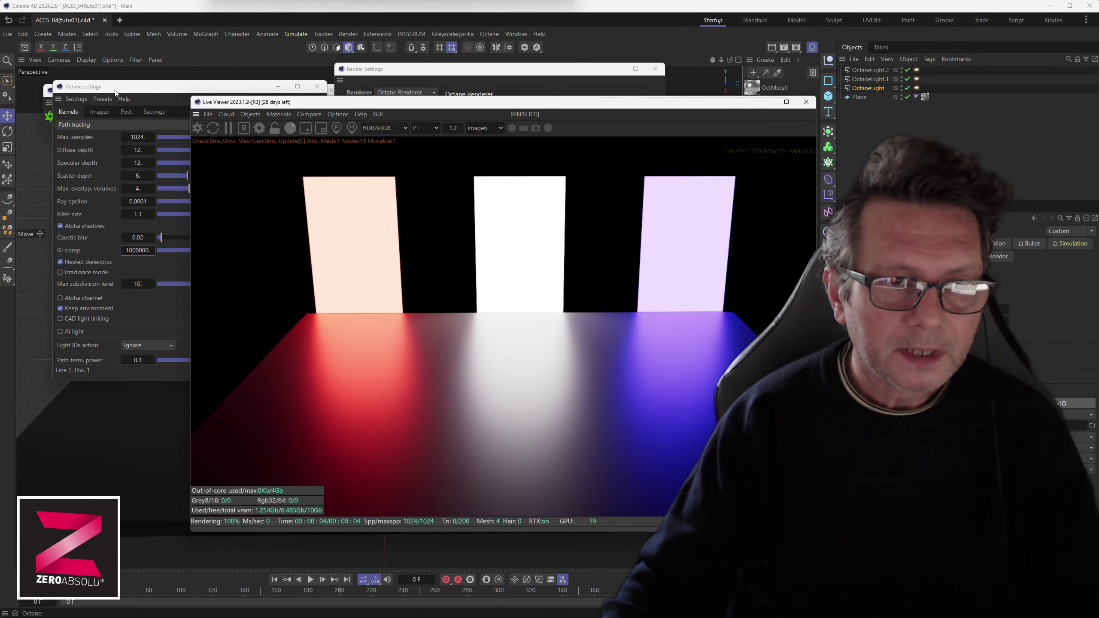
drag(116, 93, 101, 89)
click(82, 109)
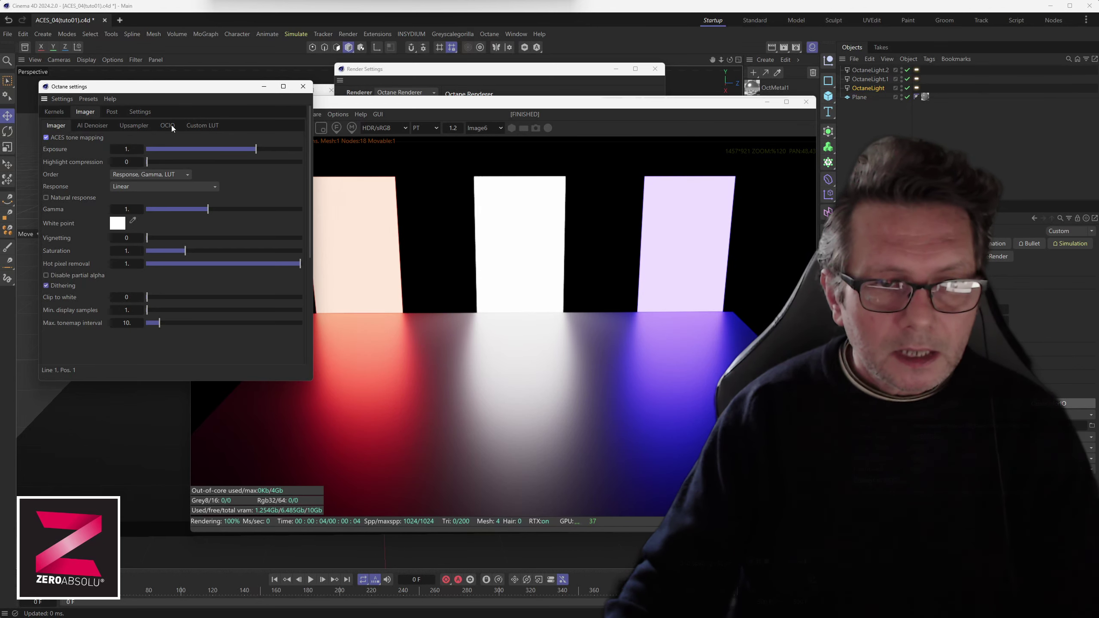
click(62, 137)
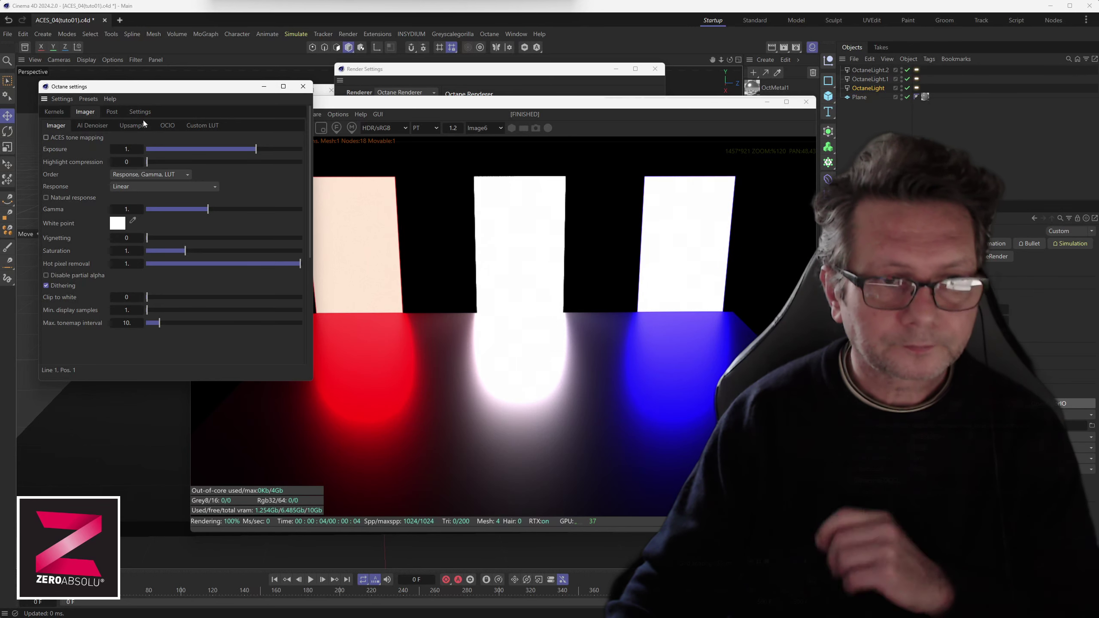
- In Color mgmt., check the aces_1.2 OCIO config path and uncheck Automatic(recommended)
click(142, 112)
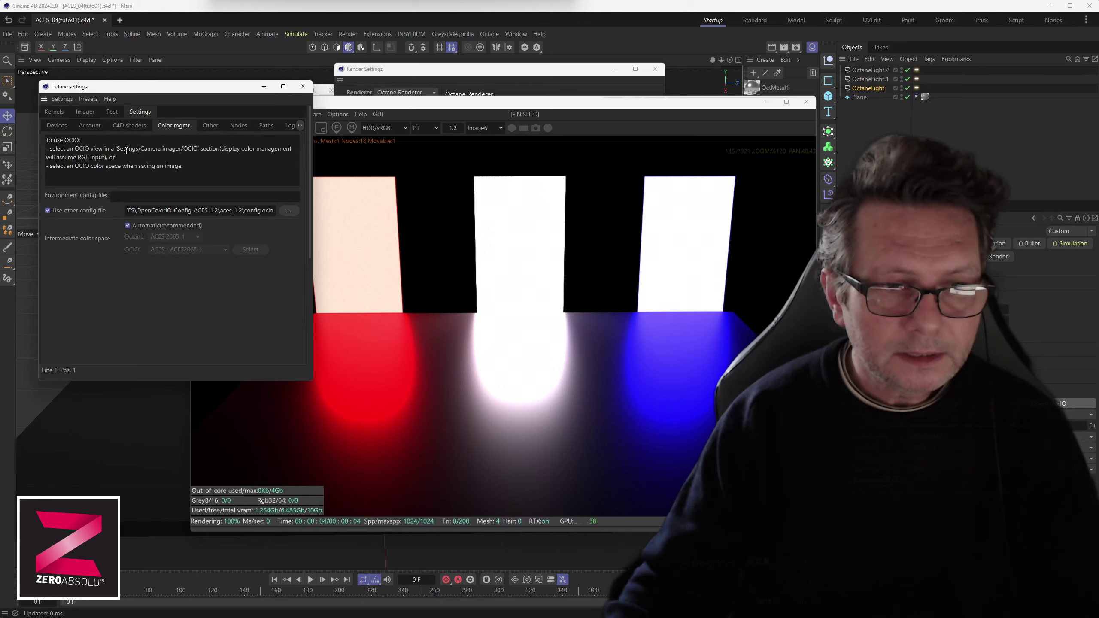
drag(140, 210, 247, 210)
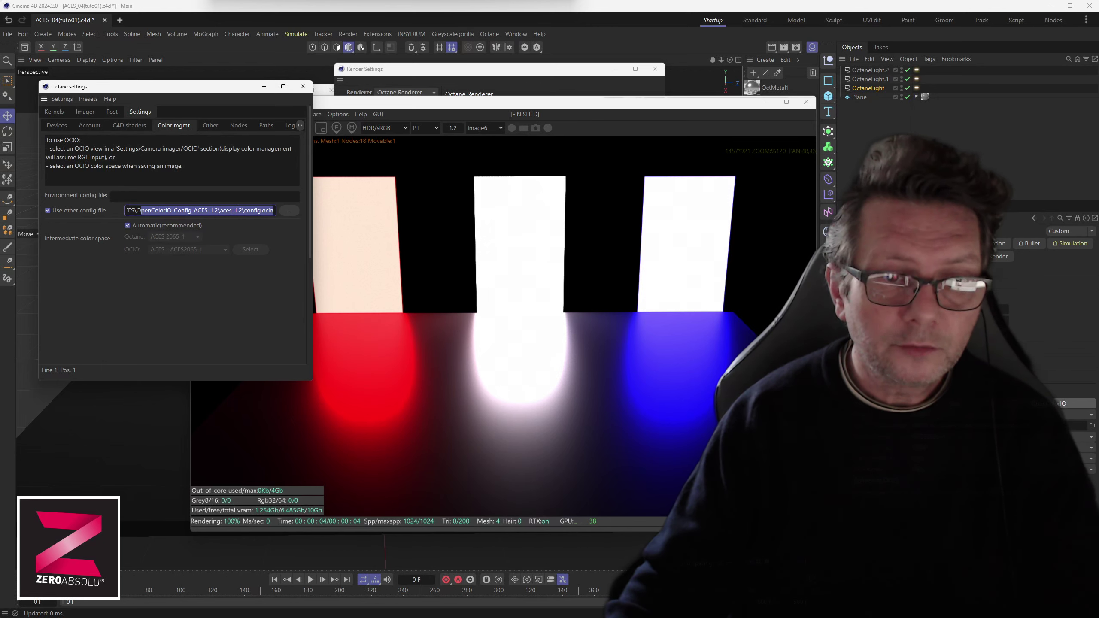
click(220, 211)
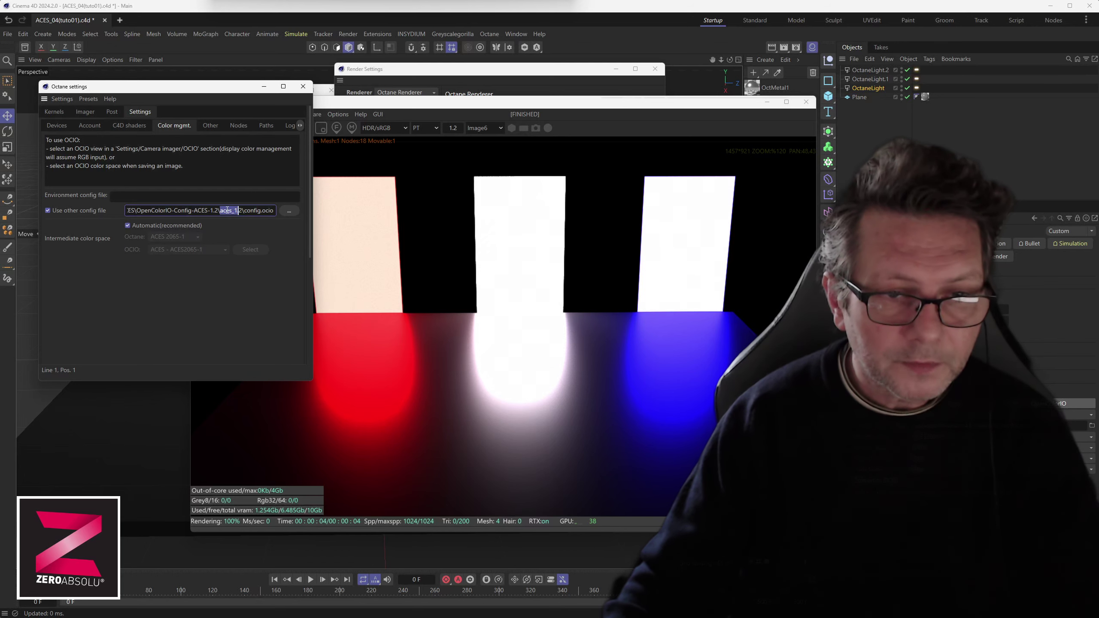
drag(221, 211, 226, 210)
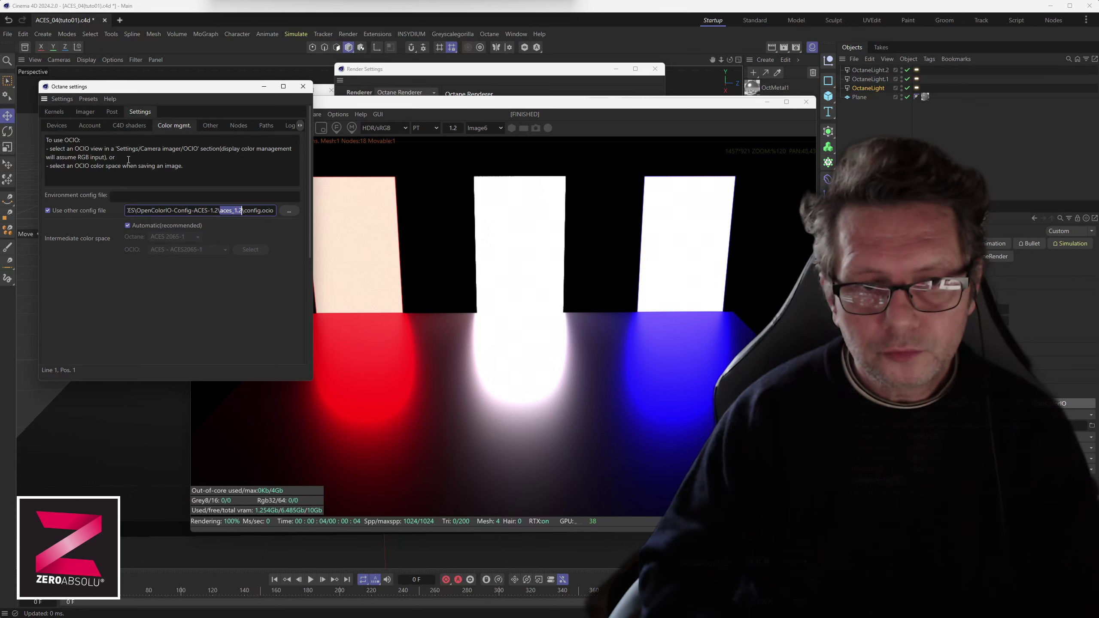
click(127, 225)
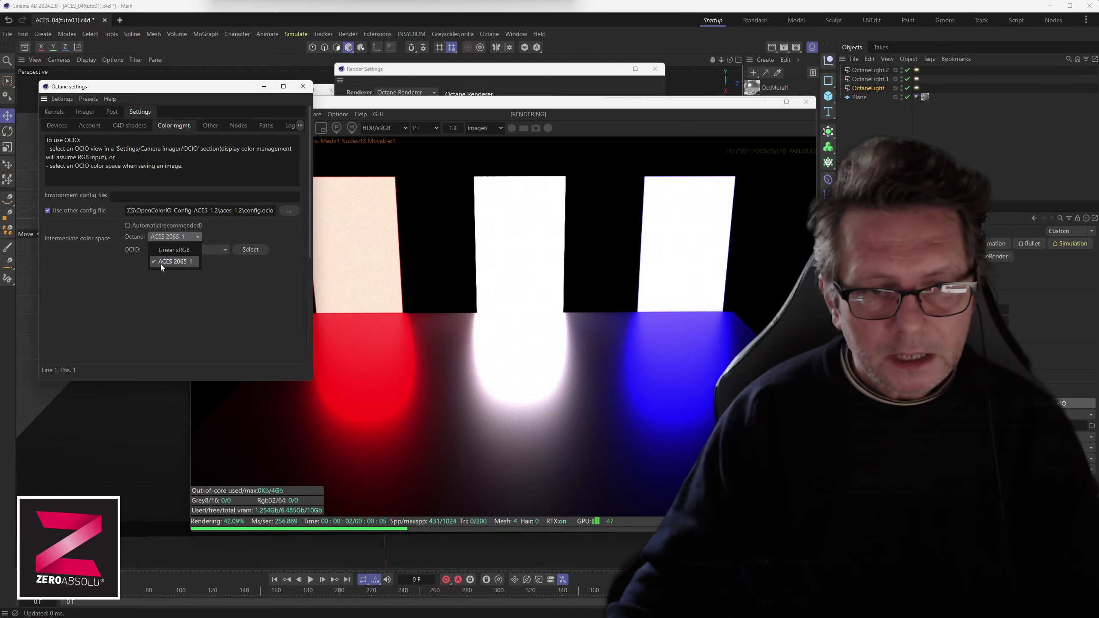
- Keep Octane ACES 2065-1 and set the OCIO colour space to default(ACES - ACES2065-1)
click(185, 261)
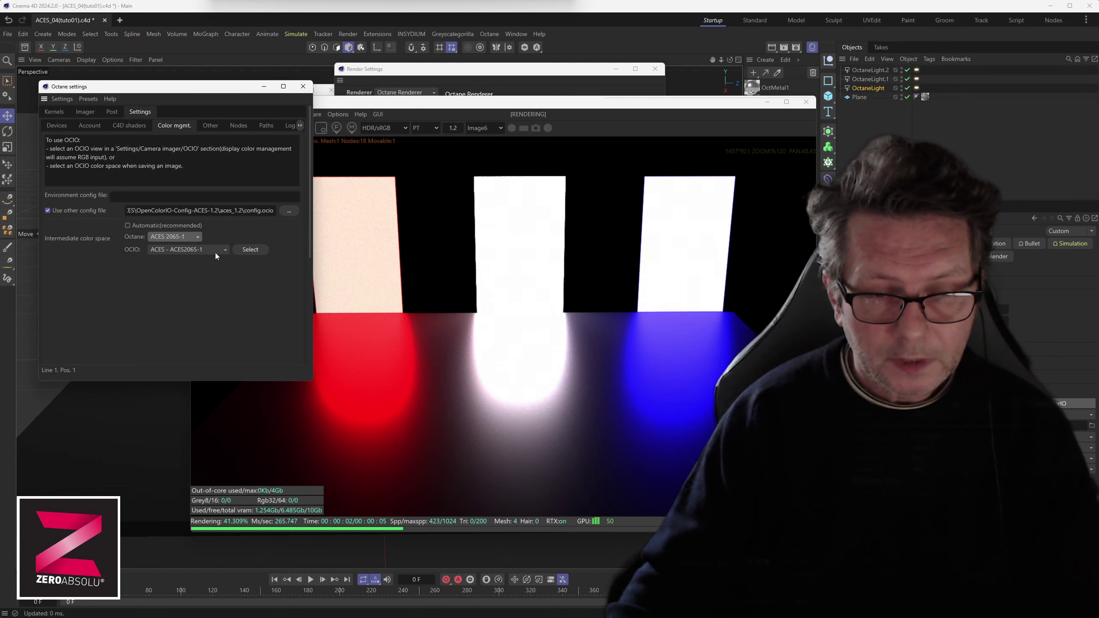
click(257, 249)
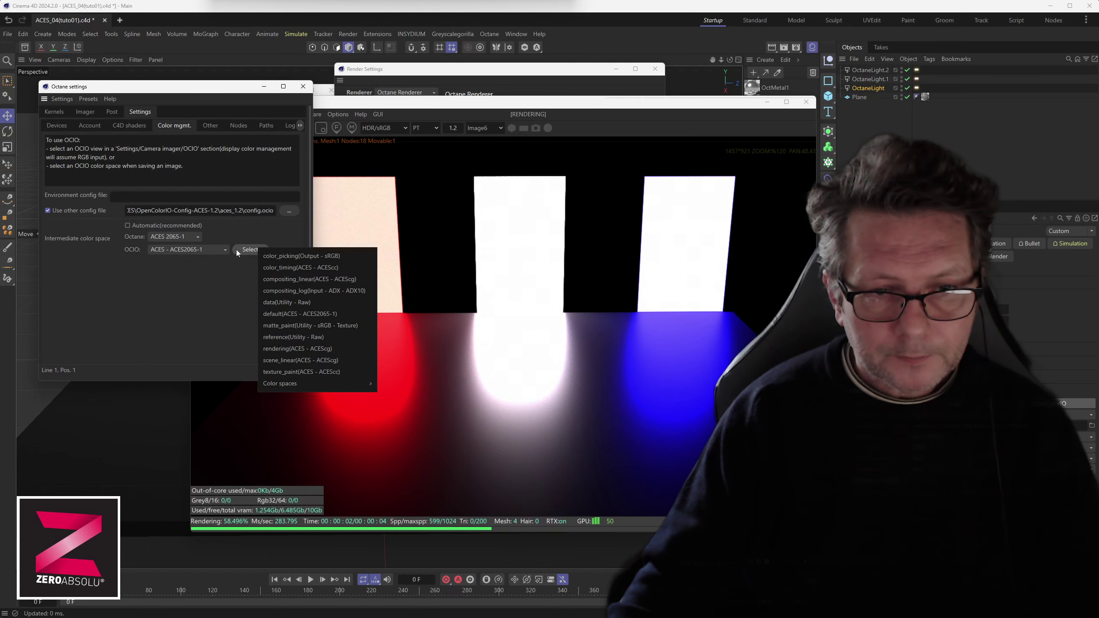
click(304, 315)
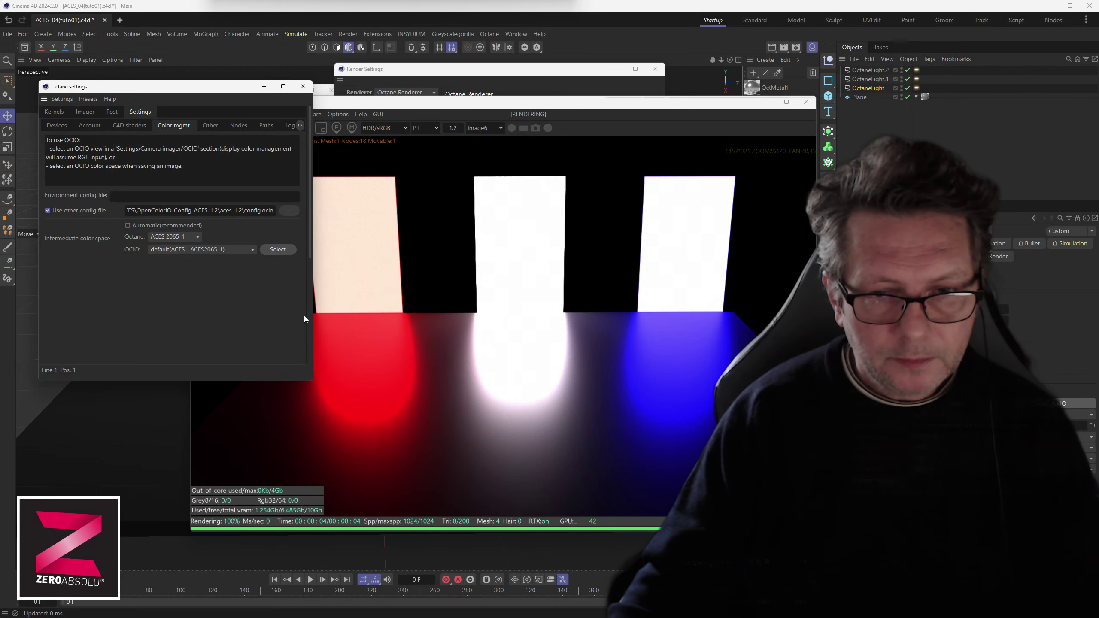
click(276, 248)
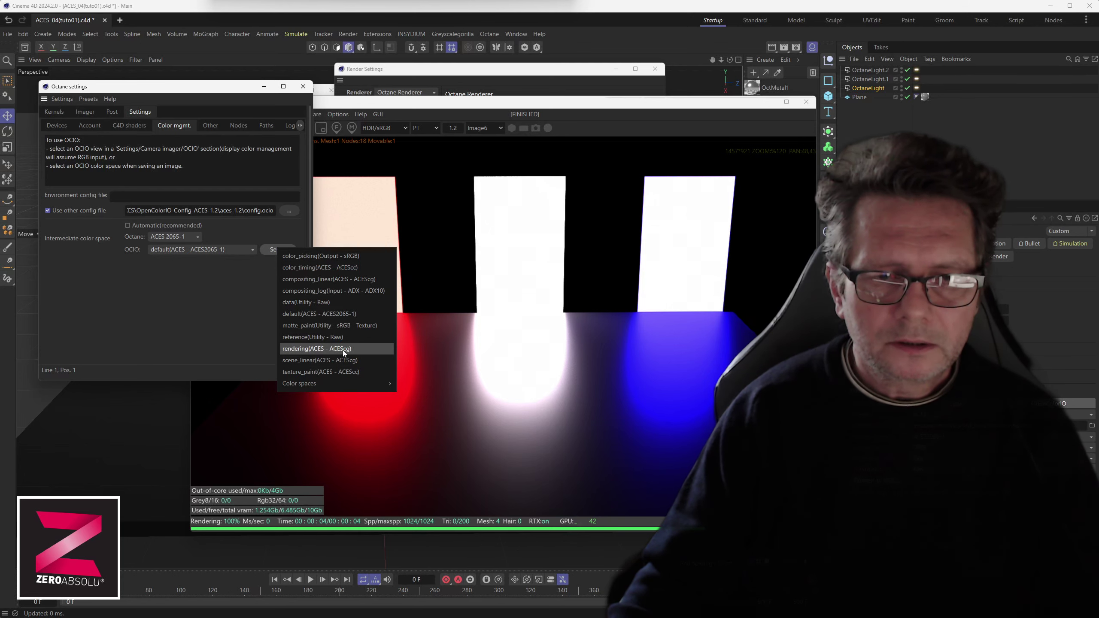
click(343, 350)
- Re-enable Automatic(recommended) and review the aces_1.2\config.ocio path
click(129, 226)
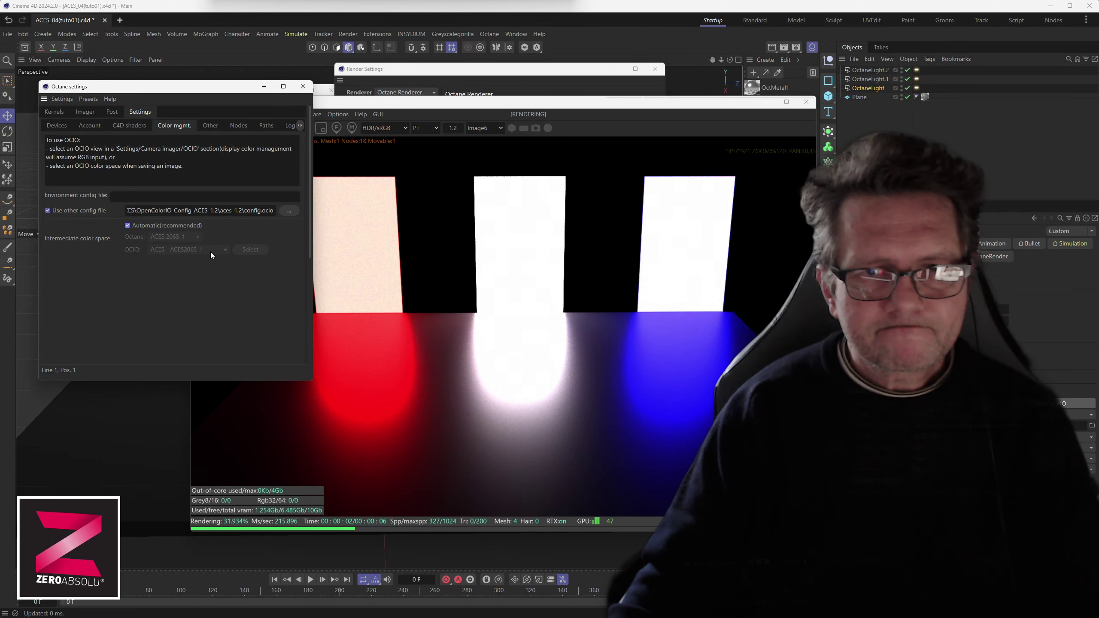
click(176, 225)
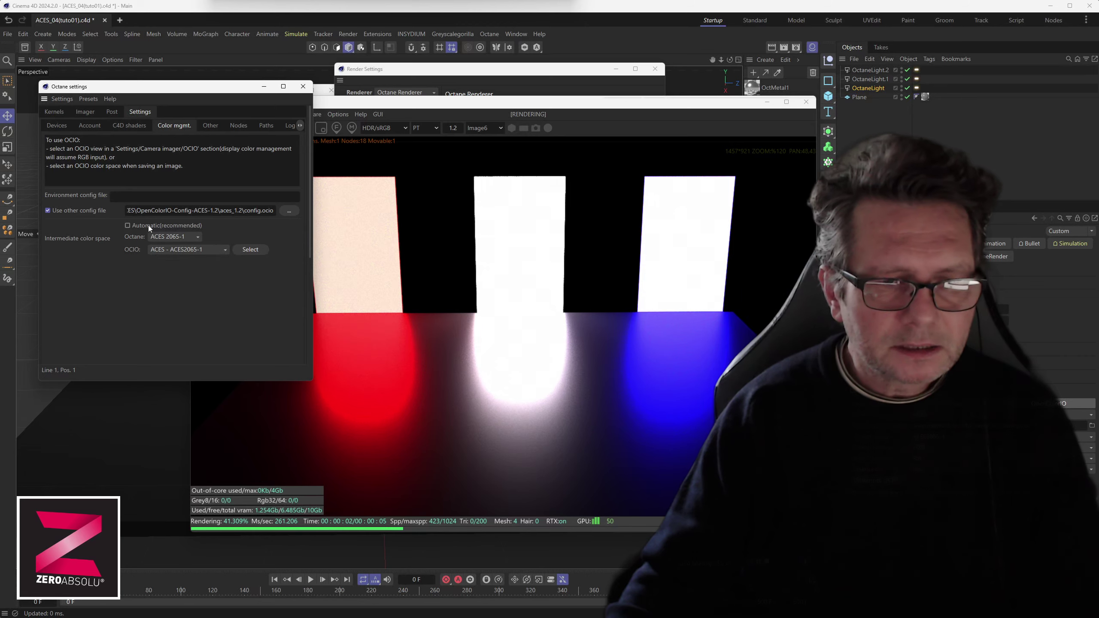
click(147, 225)
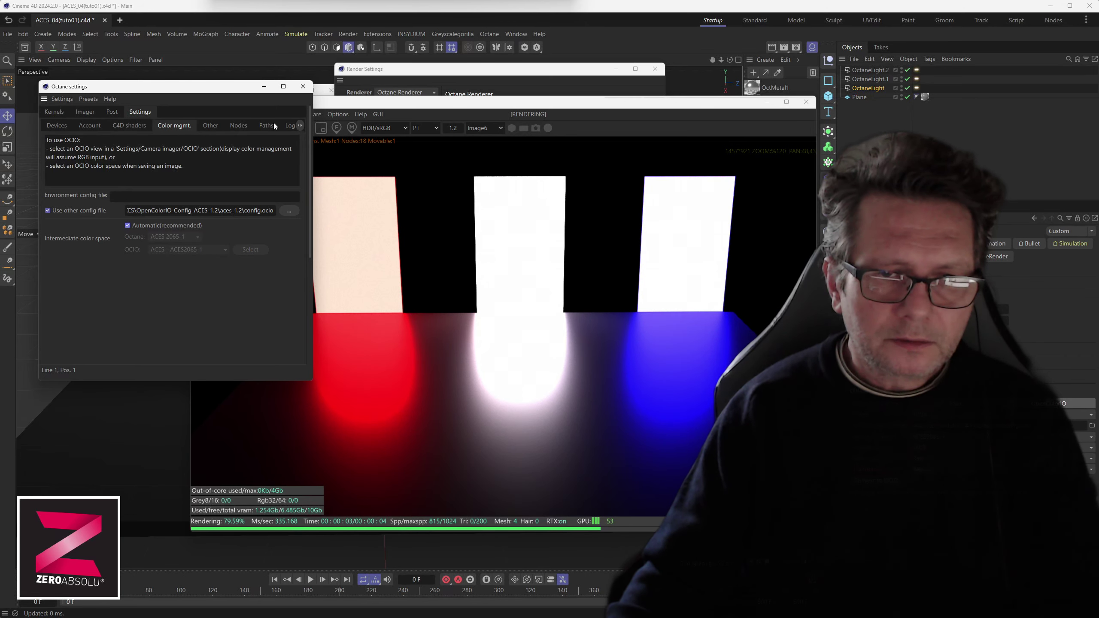
drag(157, 91, 132, 80)
drag(196, 200, 250, 201)
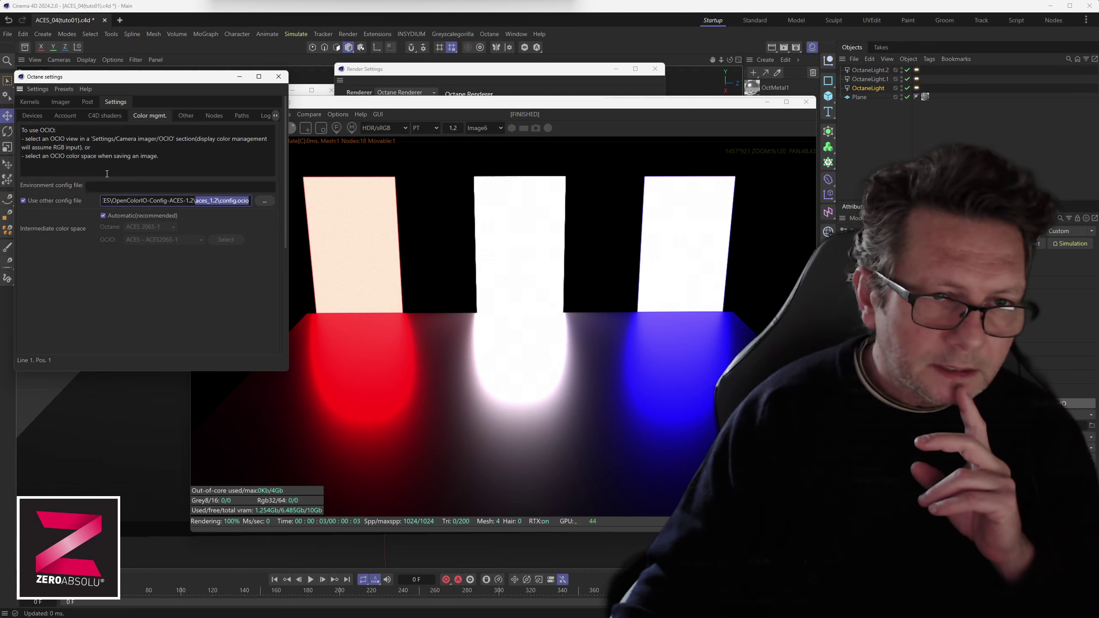
- Compare the render with Imager ACES tone mapping on and off, leaving it off
click(63, 101)
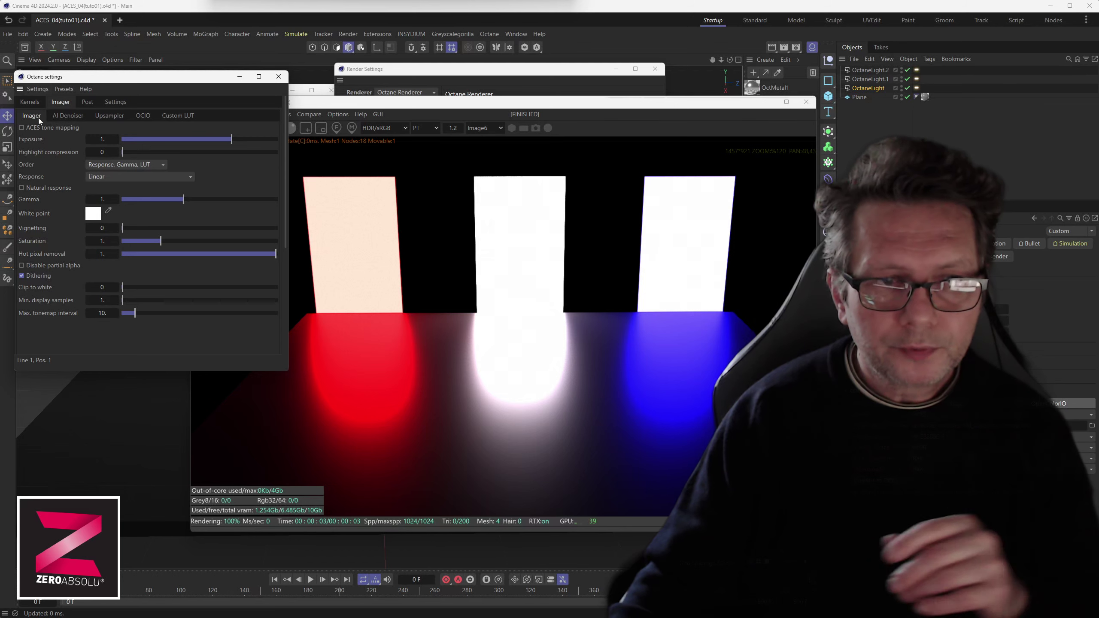
click(29, 128)
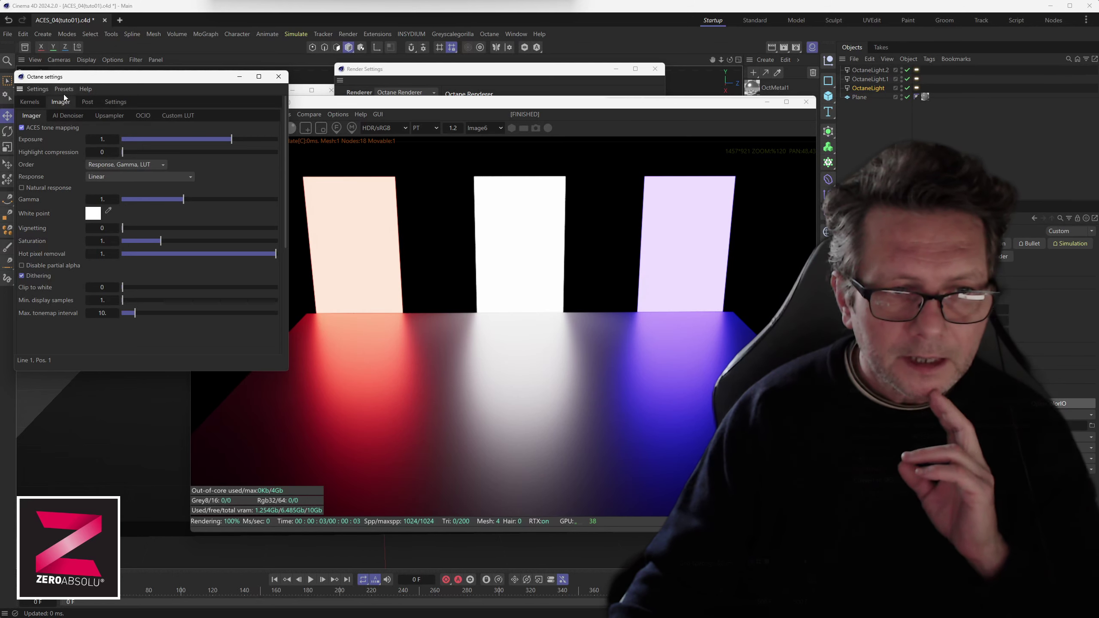
click(38, 130)
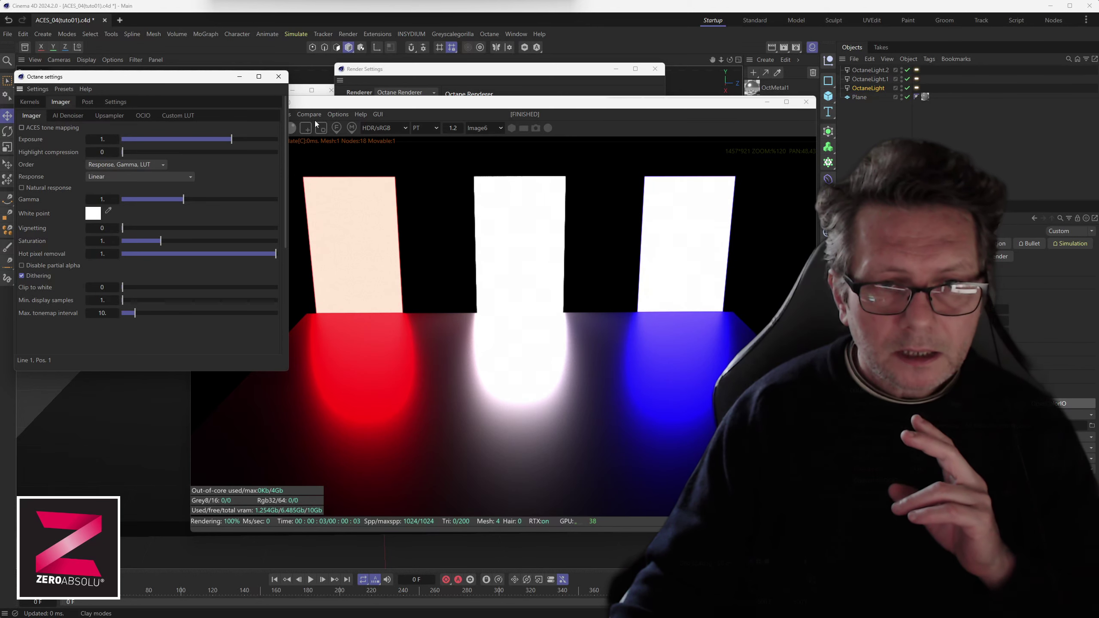
click(386, 127)
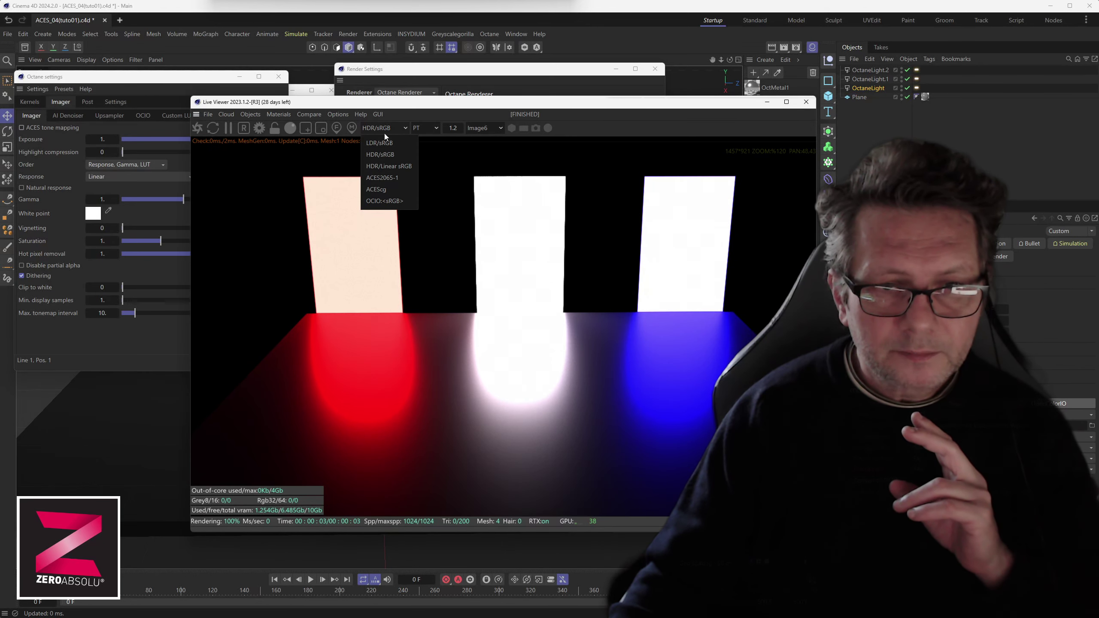
- Preview the render in ACES2065-1, ACEScg and HDR/Linear sRGB display spaces
click(385, 178)
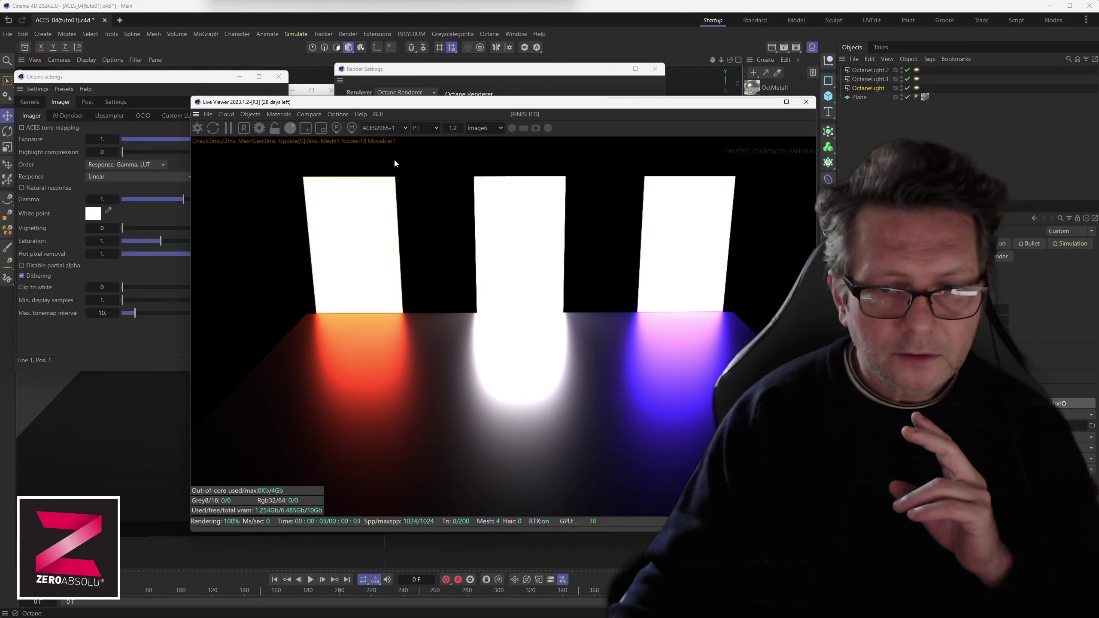
click(383, 128)
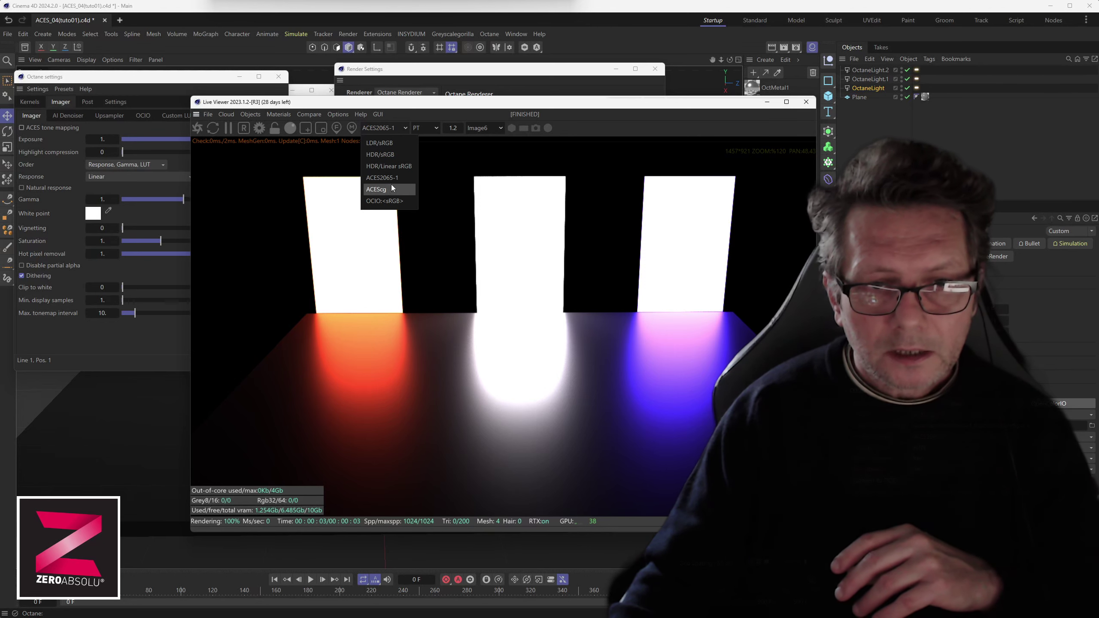
click(393, 189)
click(385, 128)
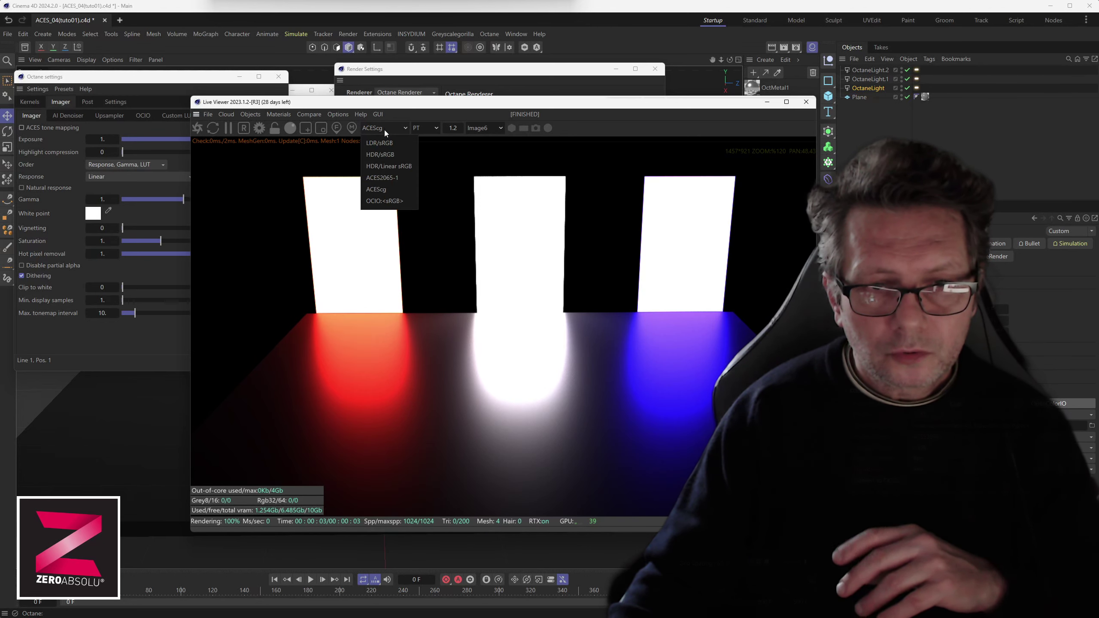
click(390, 164)
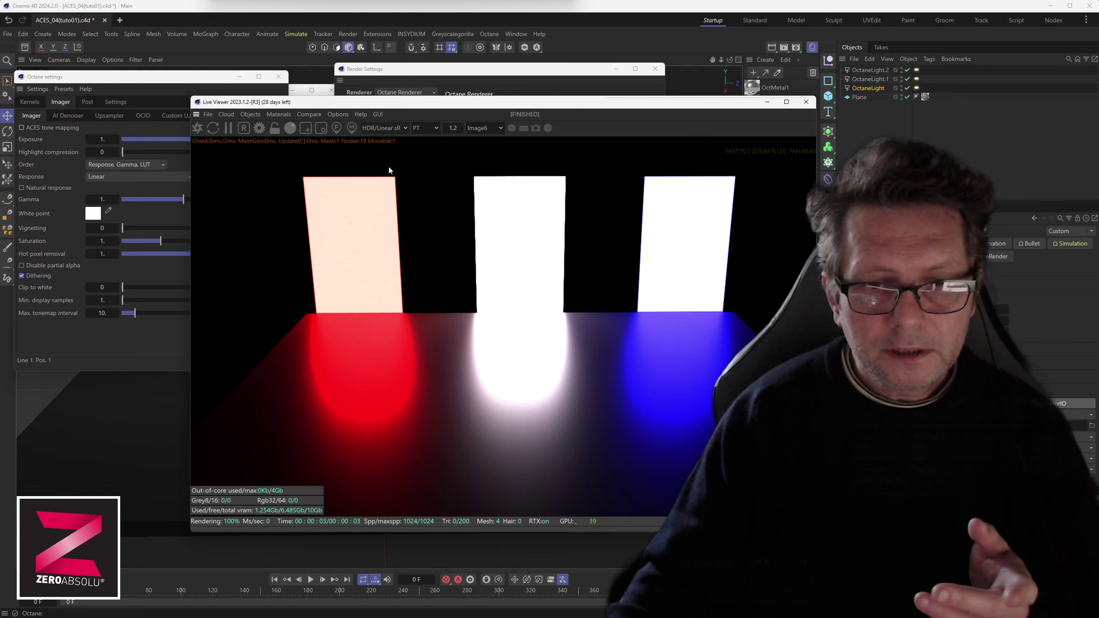
- Set the Live Viewer display colour space to OCIO:<sRGB>
click(385, 127)
click(390, 201)
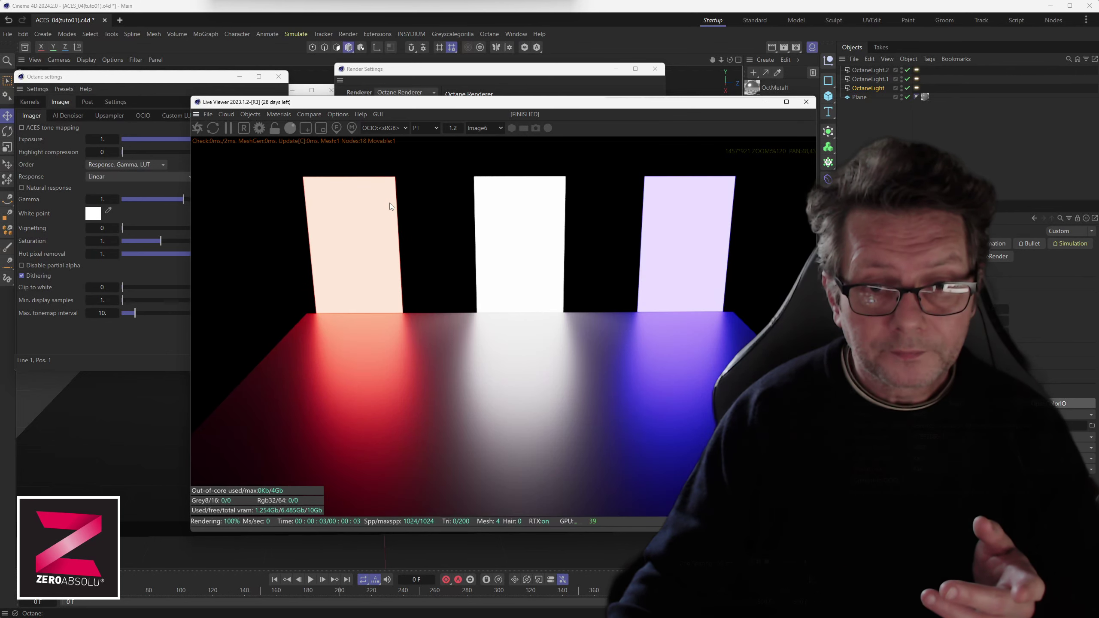
click(379, 129)
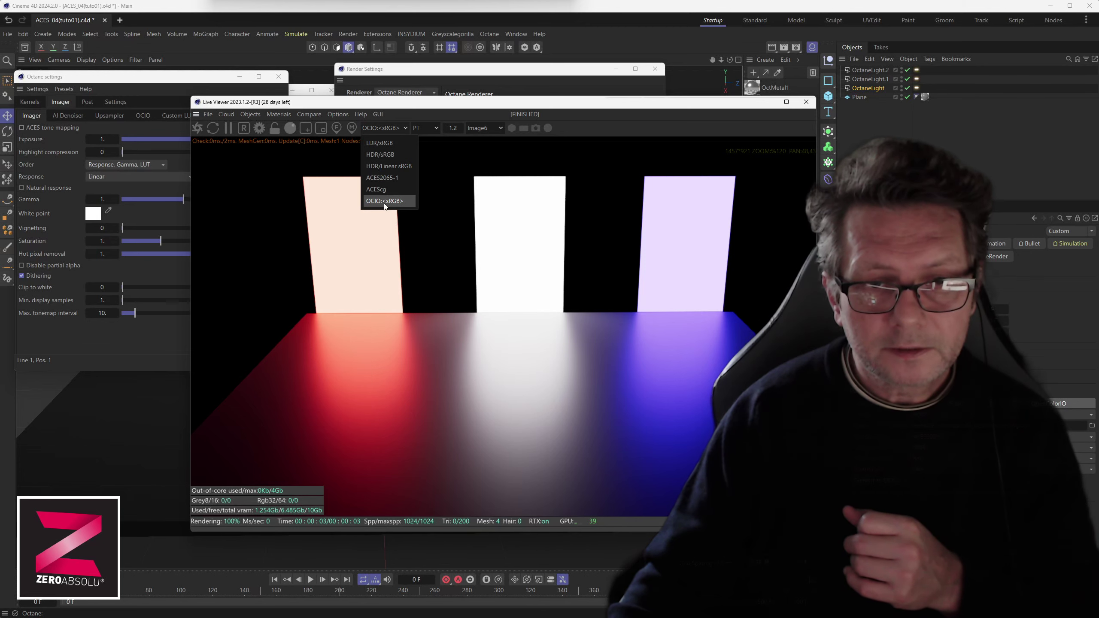
click(384, 204)
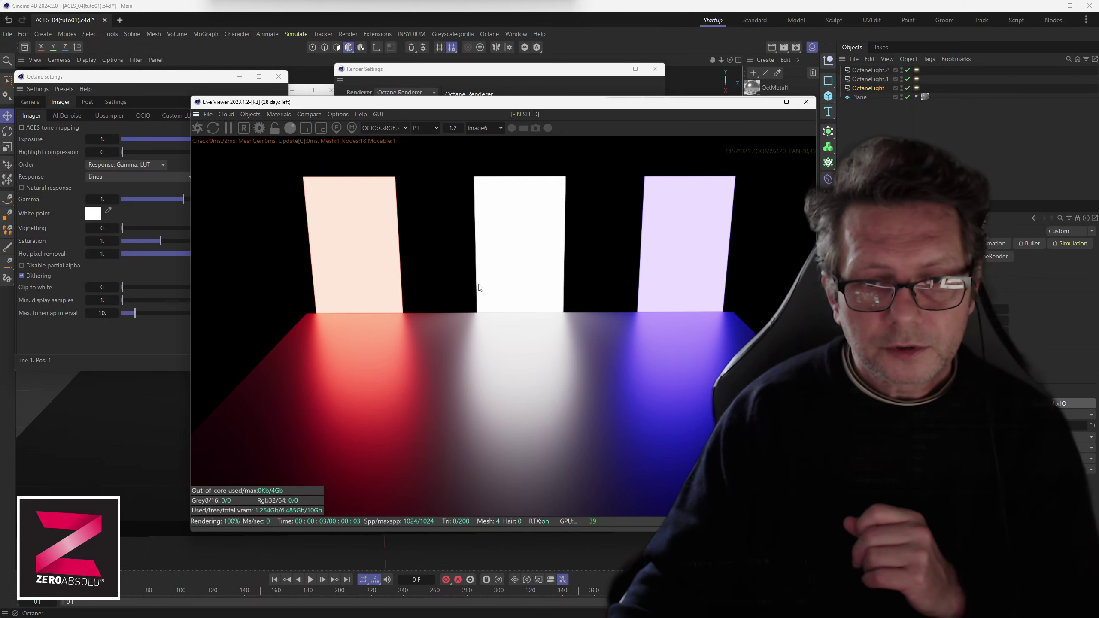
click(103, 82)
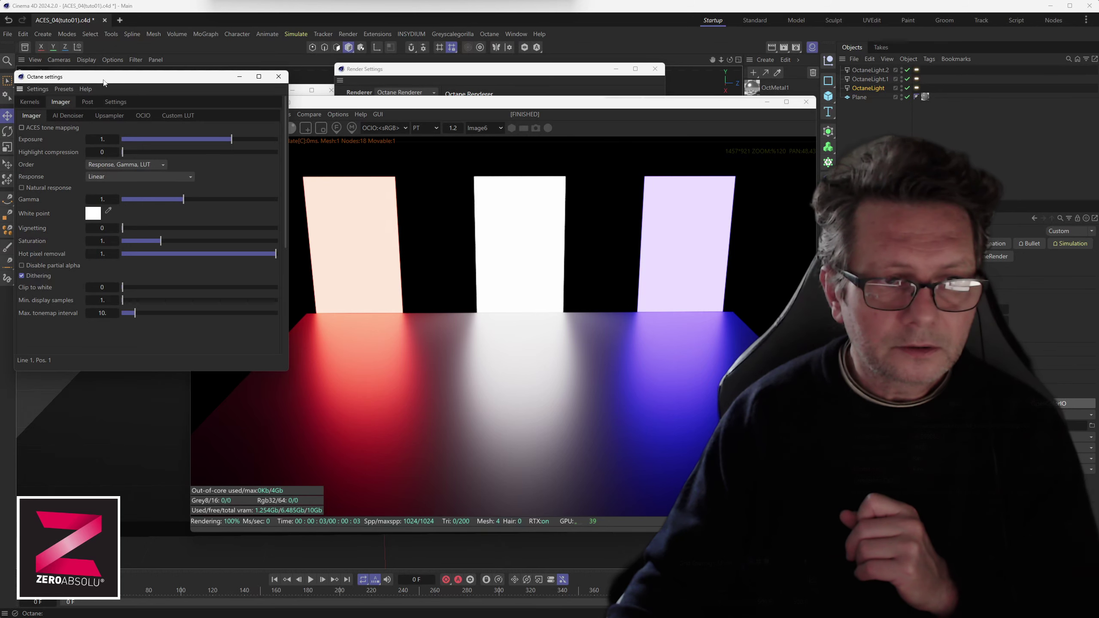
- Confirm the Imager OCIO view is ACES: sRGB, then return to Color mgmt. settings
click(24, 127)
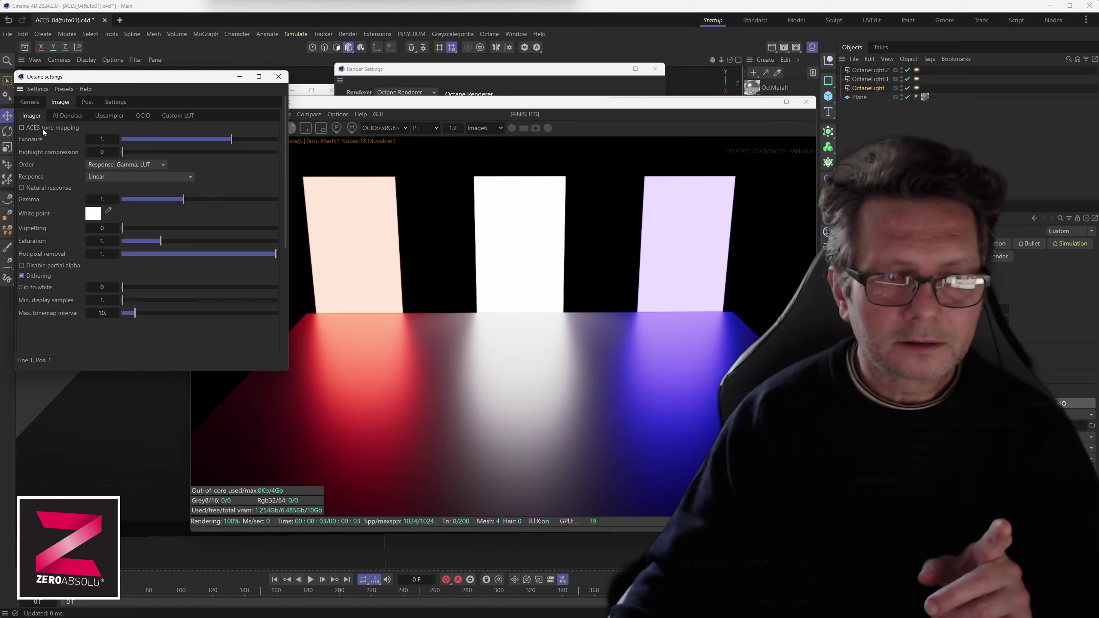
click(115, 102)
click(65, 102)
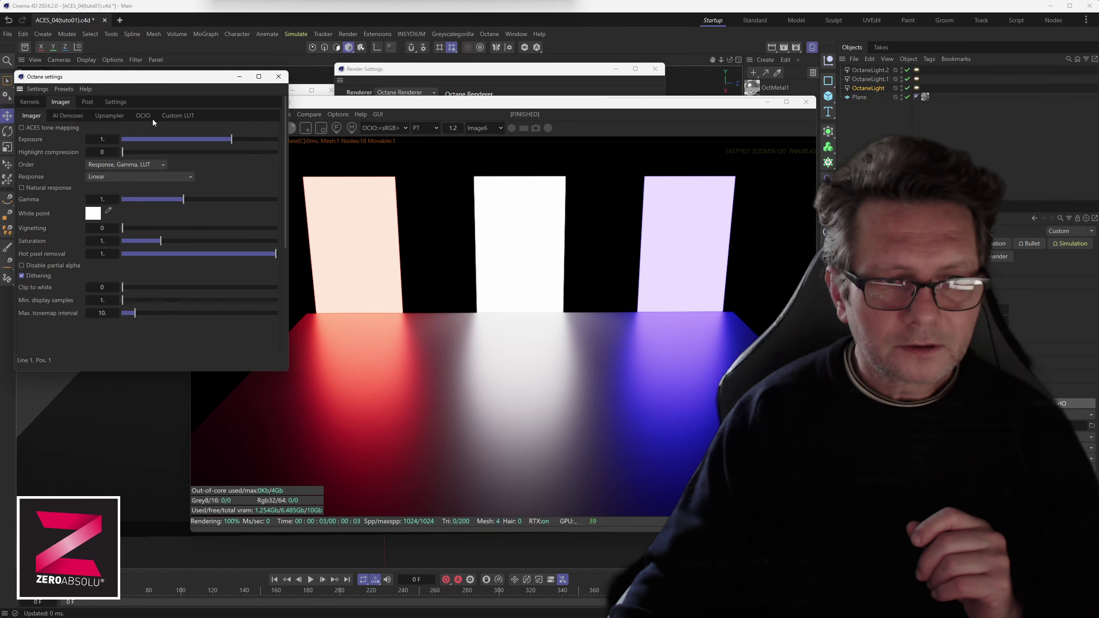
click(151, 116)
click(116, 130)
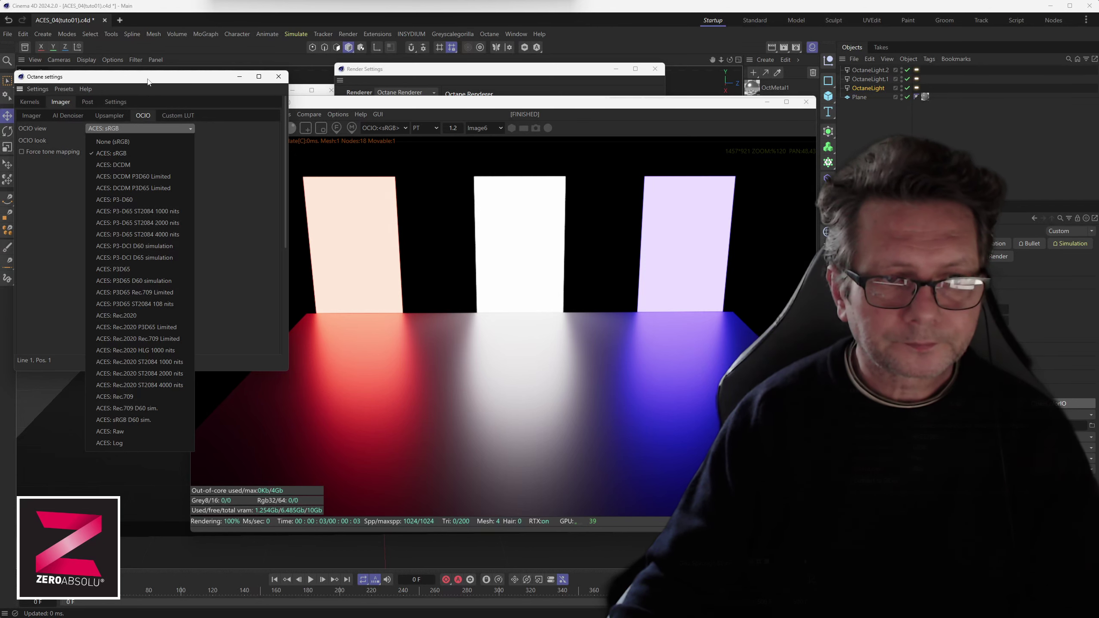
click(123, 154)
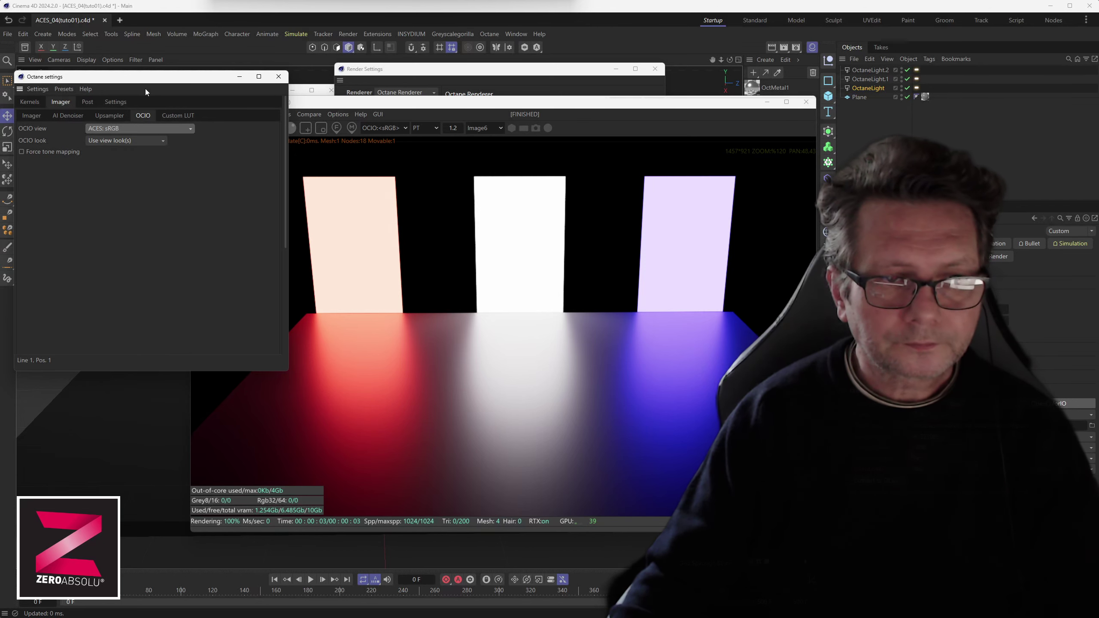
click(120, 102)
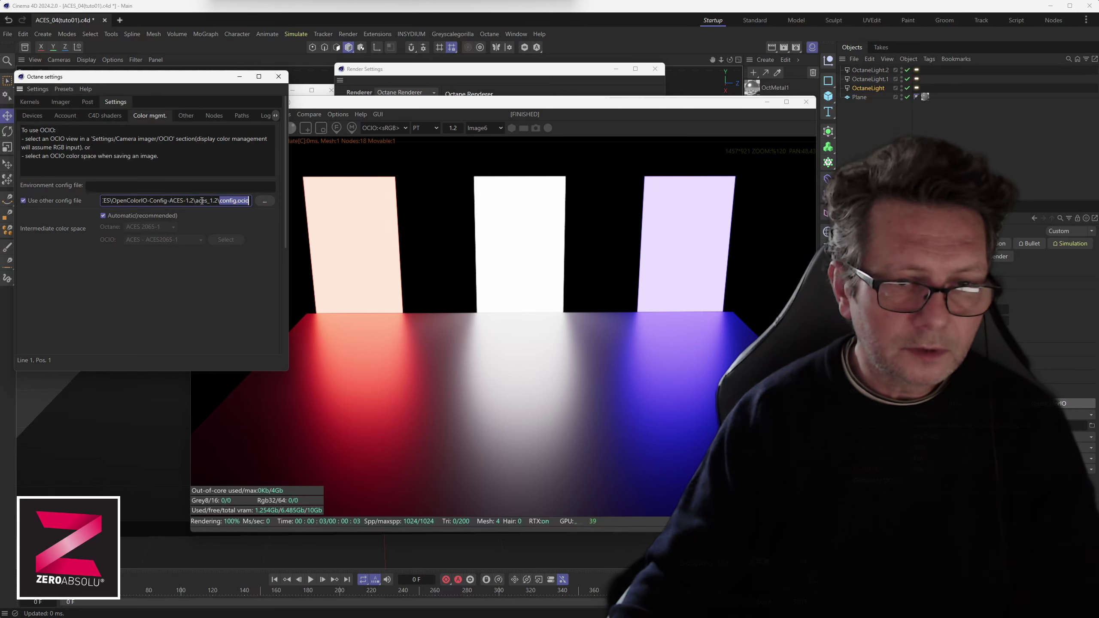
- Keep Automatic(recommended) on, close the log, and restart the render in HDR/sRGB
click(127, 216)
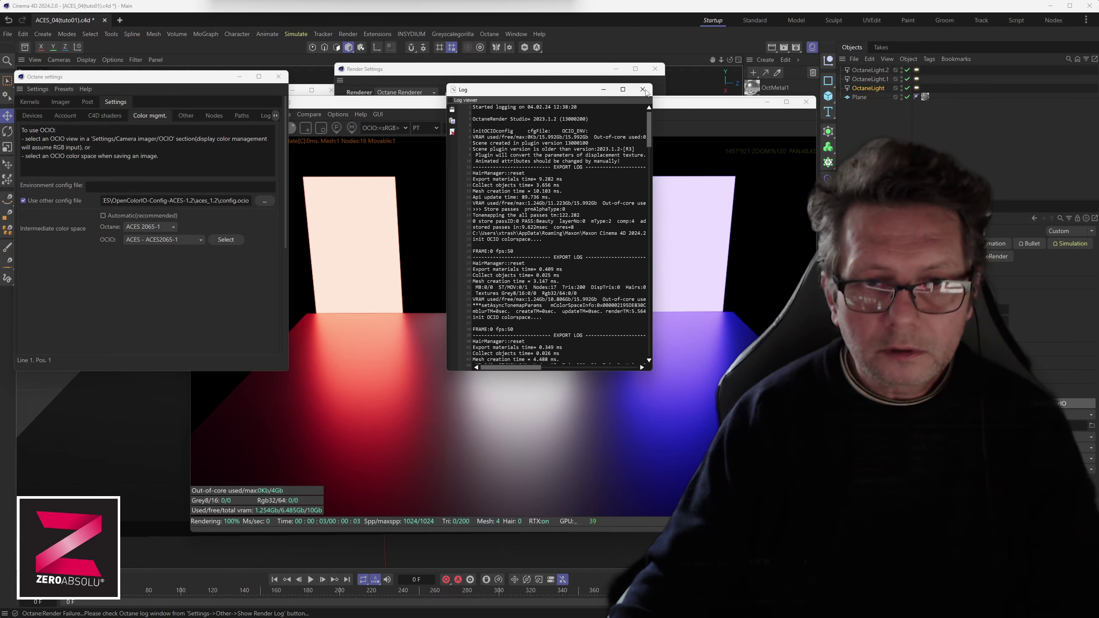
click(643, 90)
click(118, 216)
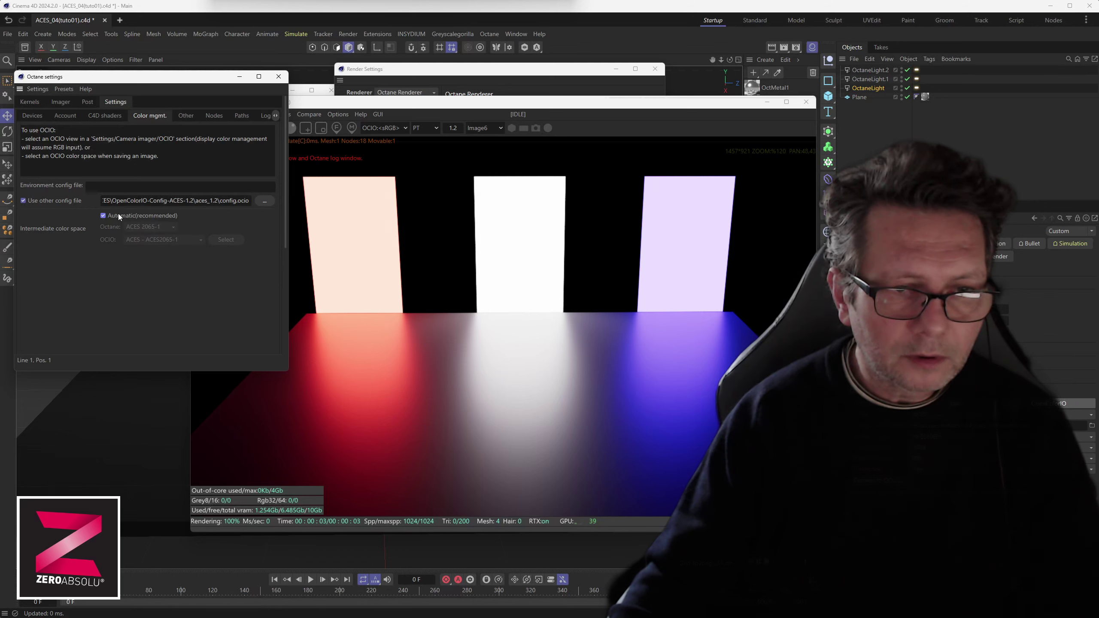
click(391, 128)
click(388, 153)
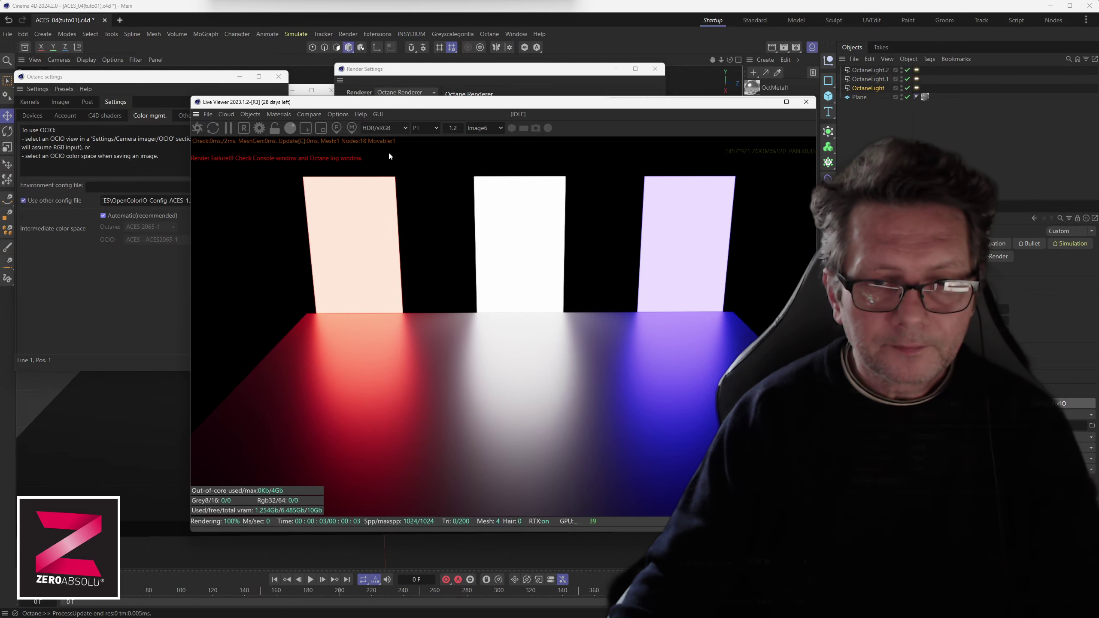
click(199, 128)
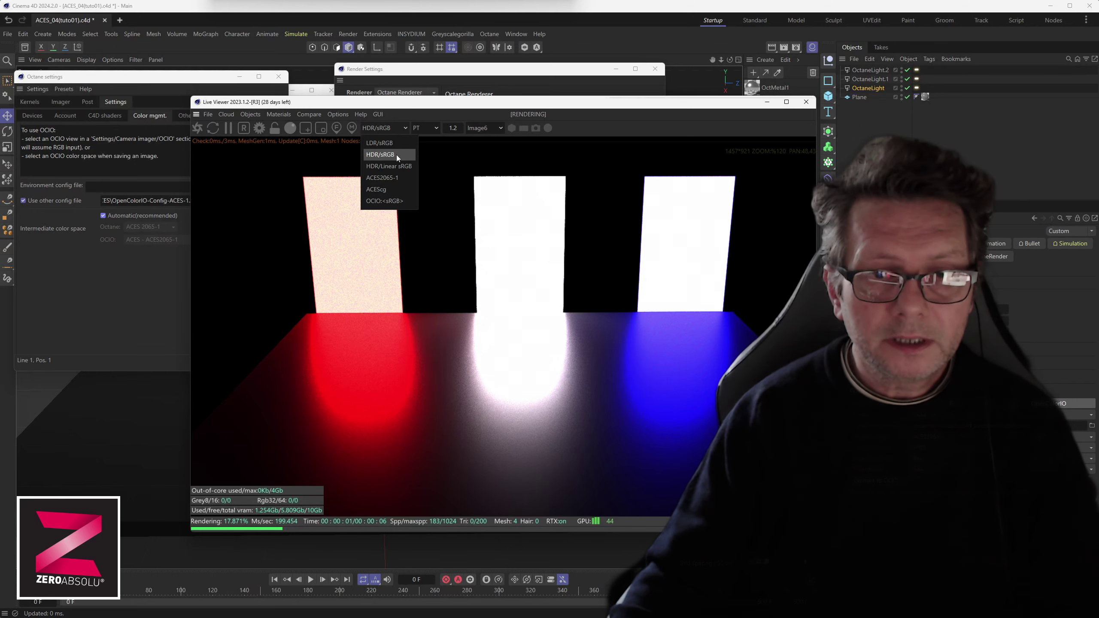
- Switch the Live Viewer to OCIO:<sRGB> and reposition it after the 1024-sample render
click(380, 201)
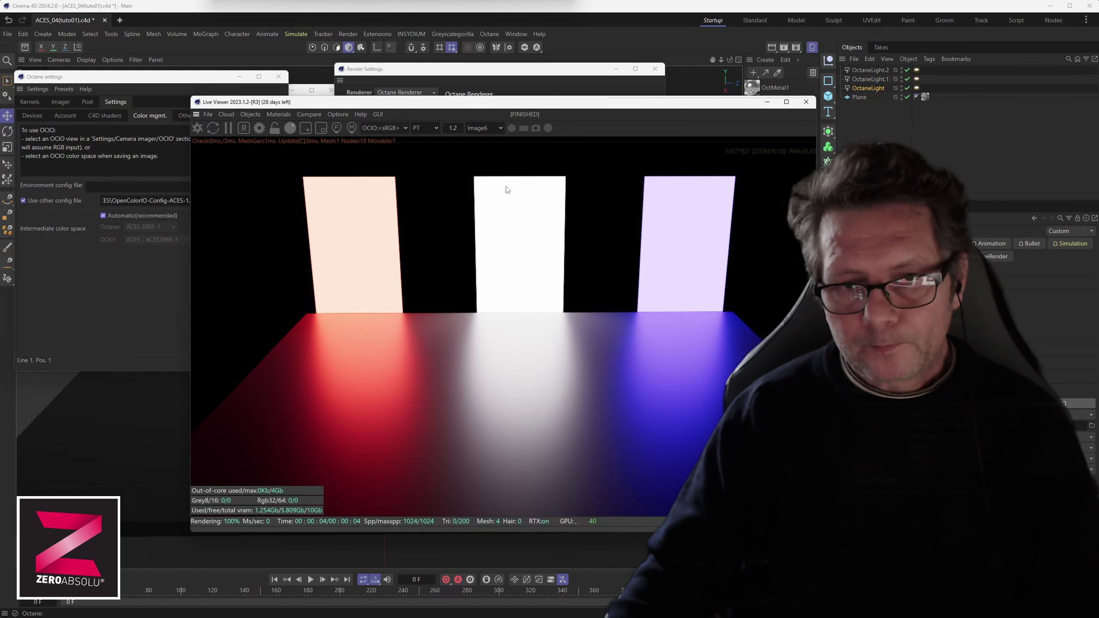
mouse_move(420, 108)
mouse_down()
mouse_move(347, 141)
mouse_move(424, 70)
mouse_up()
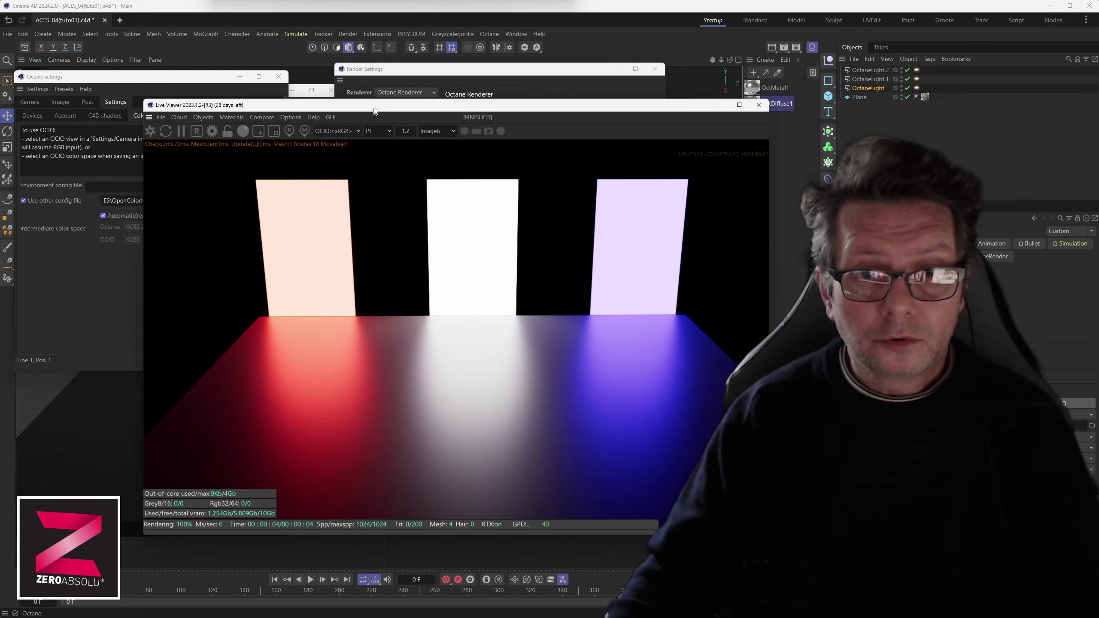